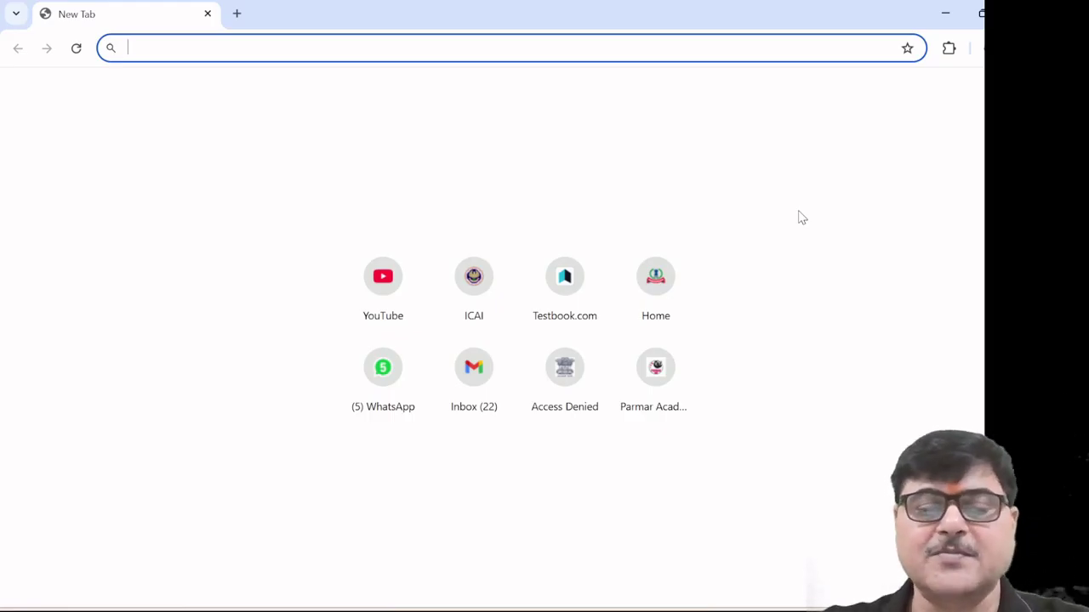
In a new tab, type 'in' so the address bar suggests incometax.gov.in/iec/foportal
{"action": "type", "text": "in"}
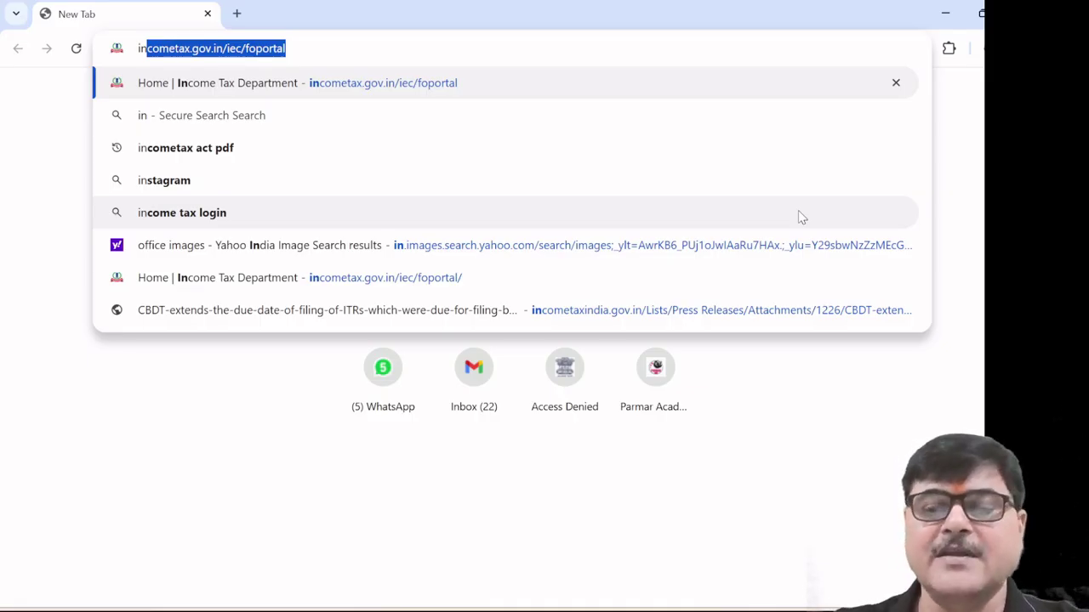
Open the incometax.gov.in portal and log in with the PAN and account password
{"action": "key", "text": "Return"}
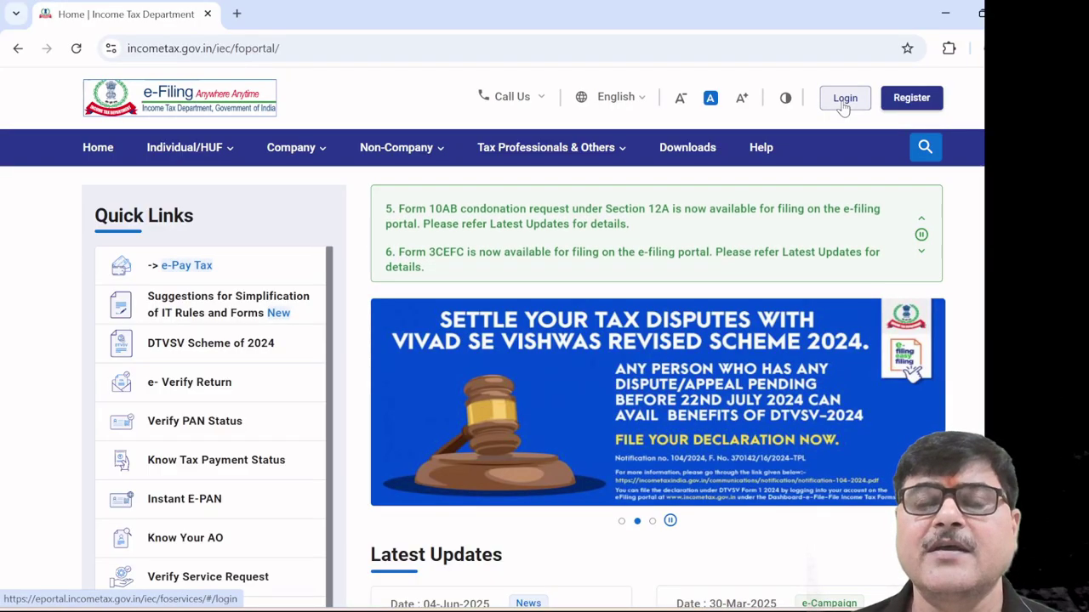
{"action": "left_click", "coordinate": [844, 98]}
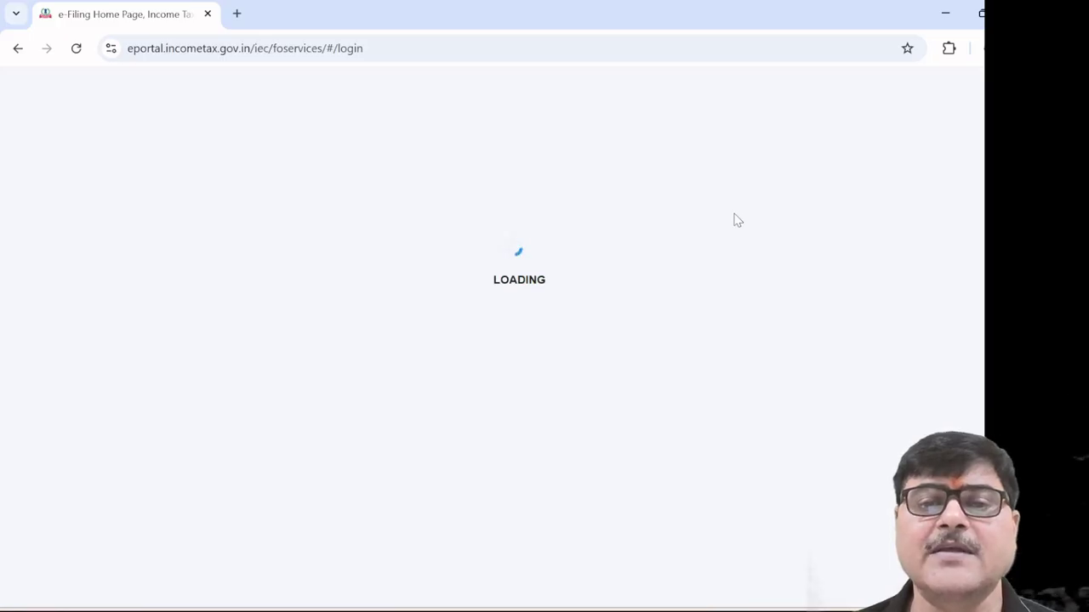
{"action": "left_click", "coordinate": [294, 380]}
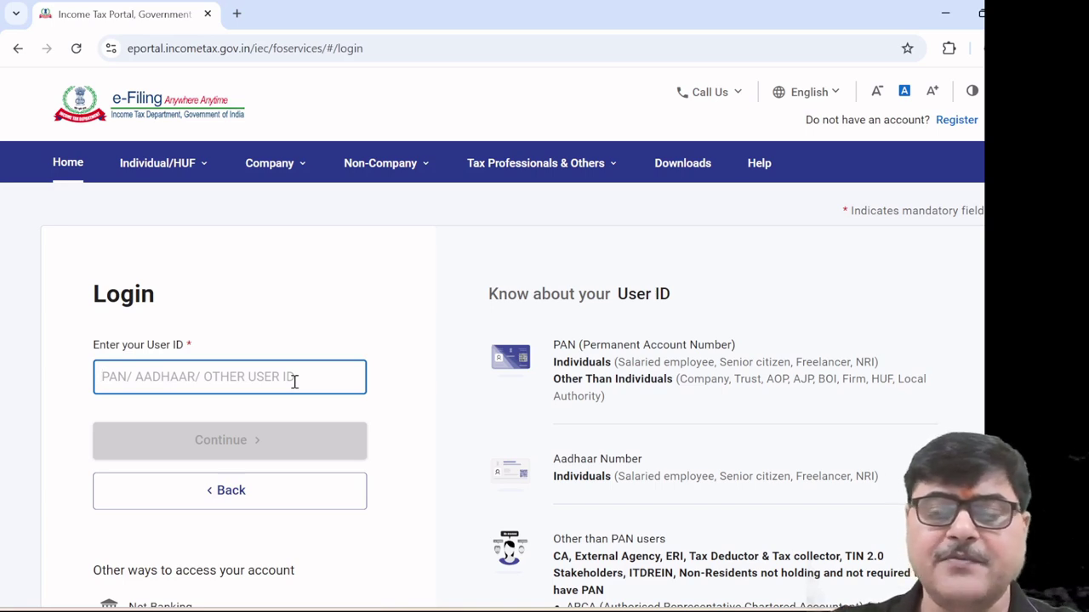
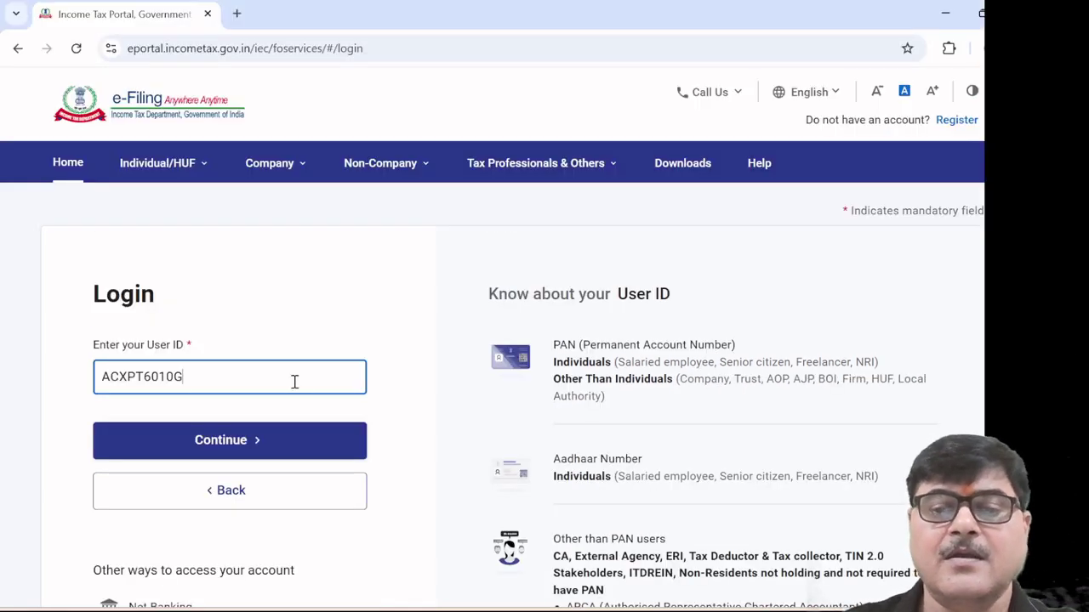
{"action": "left_click", "coordinate": [202, 439]}
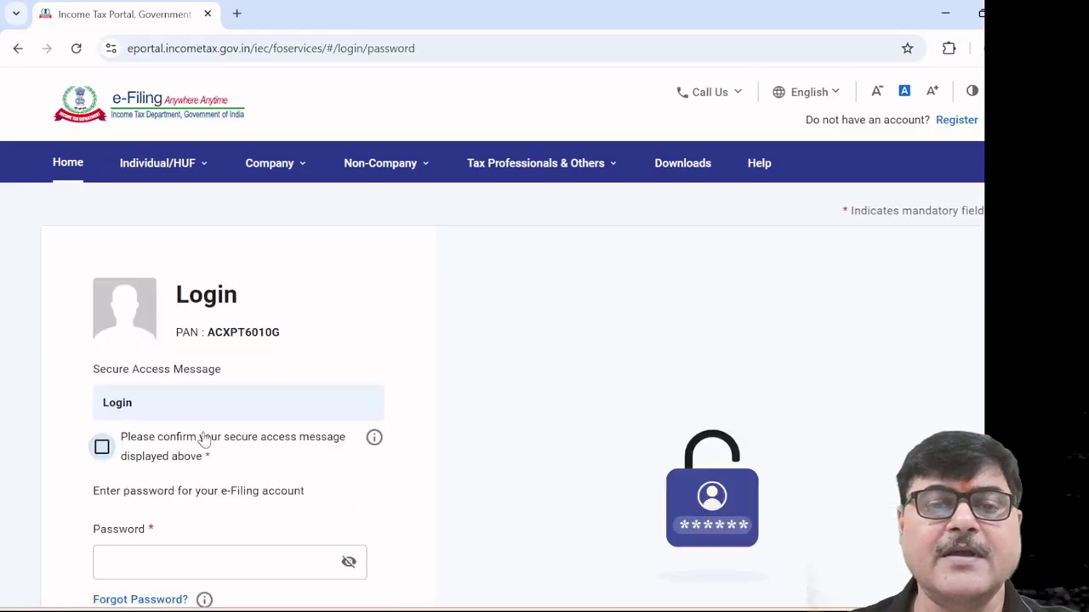
{"action": "left_click", "coordinate": [101, 447]}
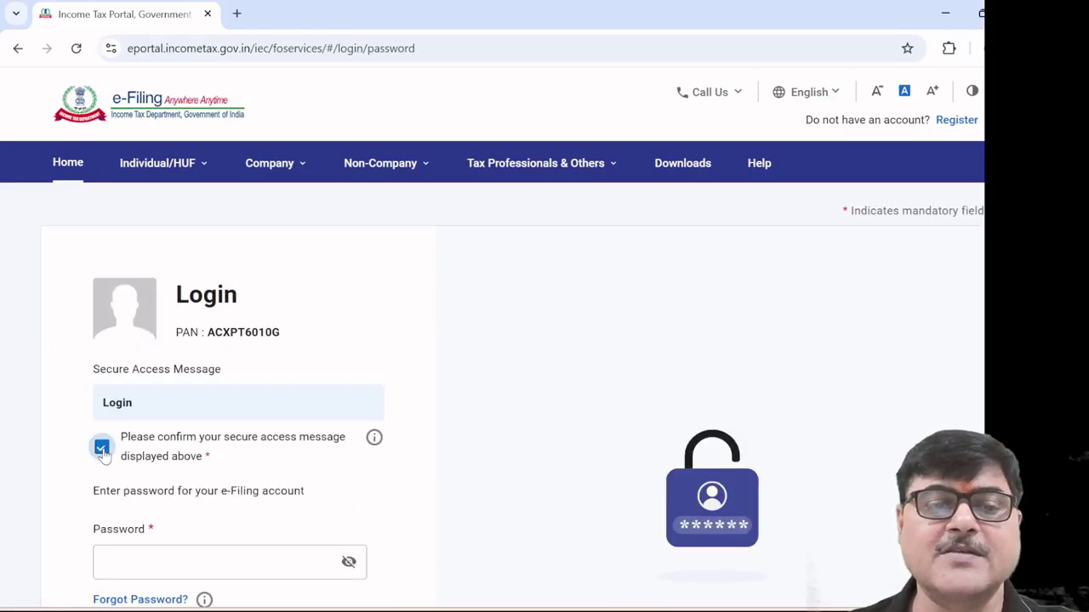
{"action": "scroll", "coordinate": [331, 505], "scroll_direction": "down", "scroll_amount": 1}
{"action": "left_click", "coordinate": [241, 482]}
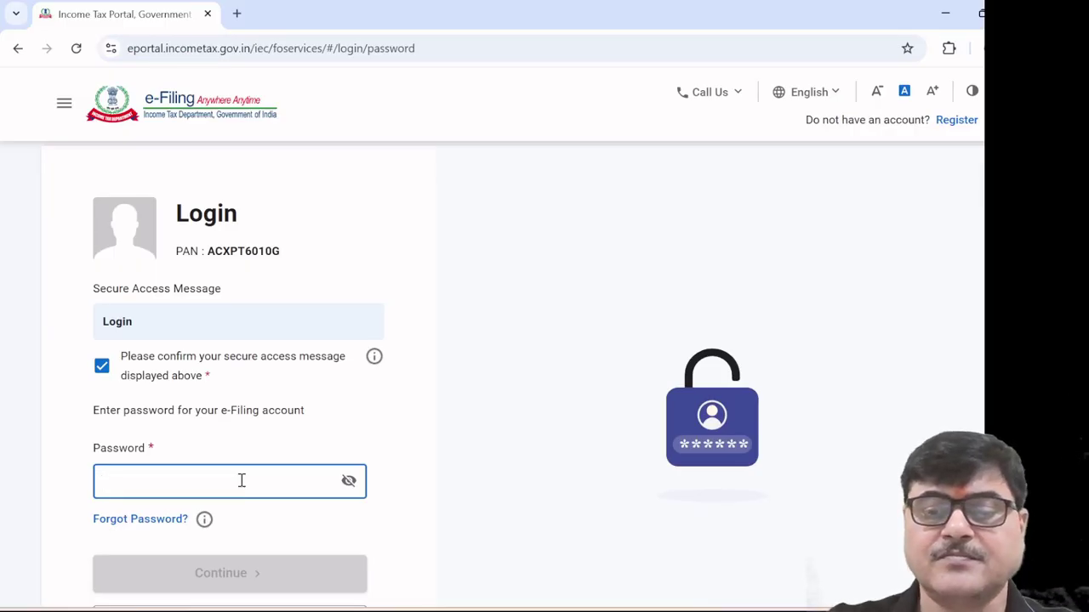
{"action": "key", "text": "ctrl+v"}
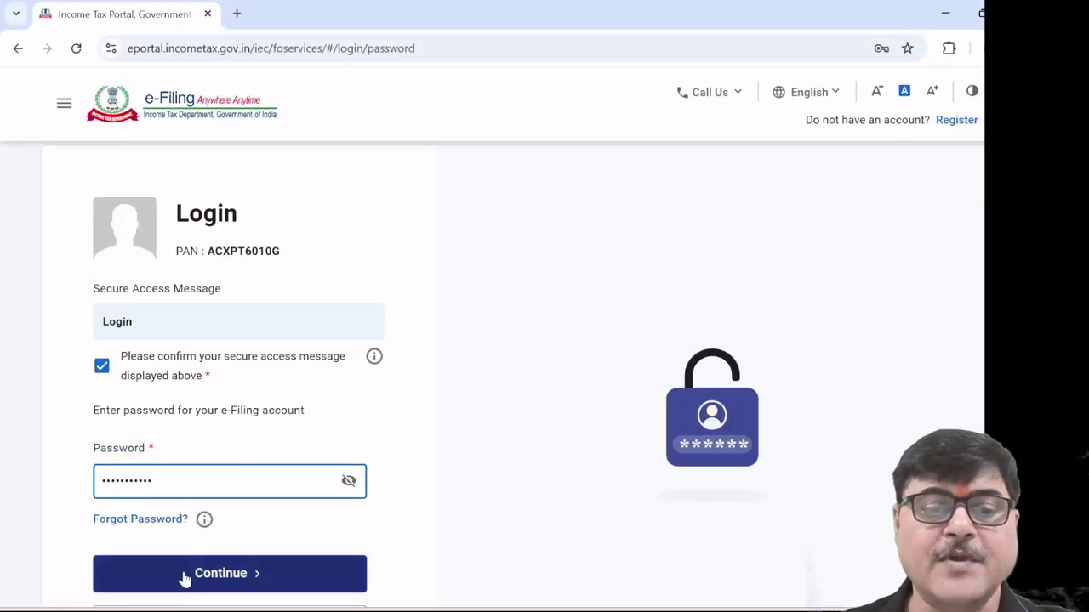
{"action": "left_click", "coordinate": [208, 586]}
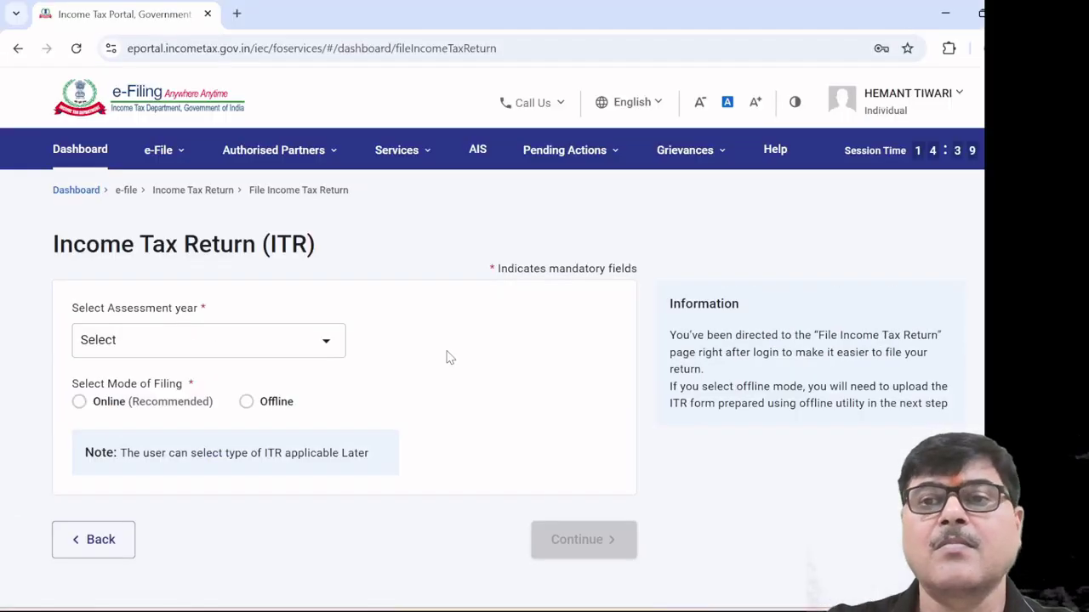
Choose e-File > Income Tax Returns > View Form 26AS from the portal menu
{"action": "left_click", "coordinate": [195, 153]}
{"action": "left_click", "coordinate": [150, 150]}
{"action": "left_click", "coordinate": [287, 152]}
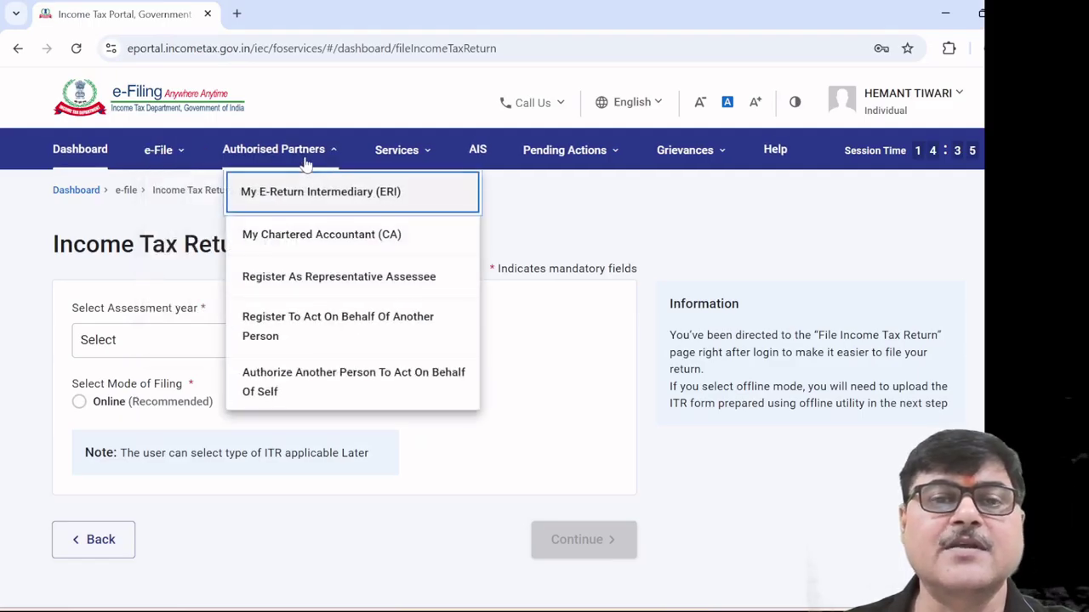
{"action": "left_click", "coordinate": [387, 162]}
{"action": "left_click", "coordinate": [428, 165]}
{"action": "left_click", "coordinate": [406, 169]}
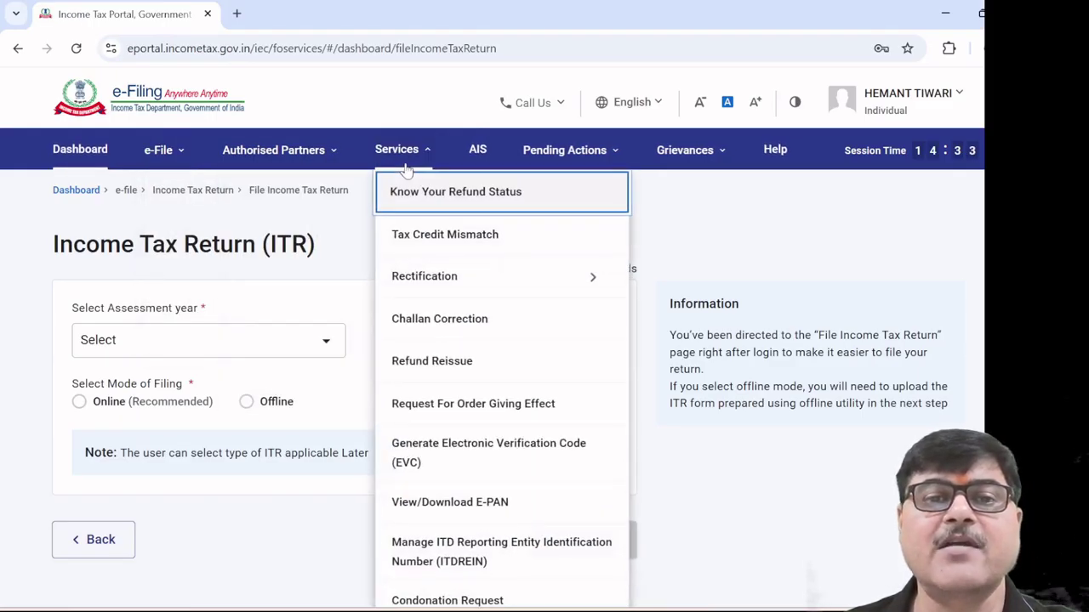
{"action": "left_click", "coordinate": [272, 162]}
{"action": "left_click", "coordinate": [161, 154]}
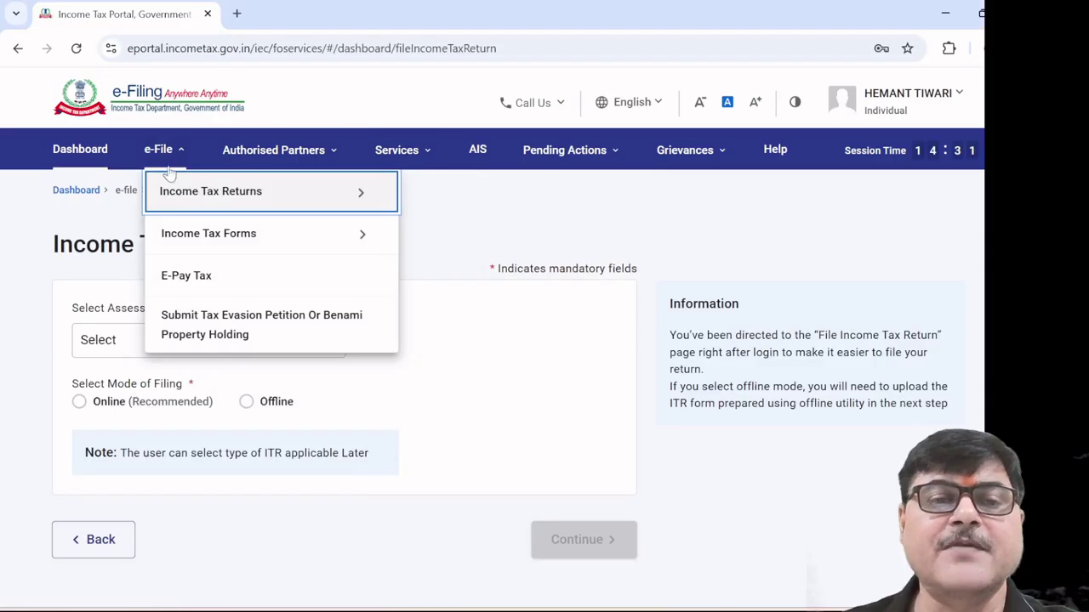
{"action": "left_click", "coordinate": [177, 204]}
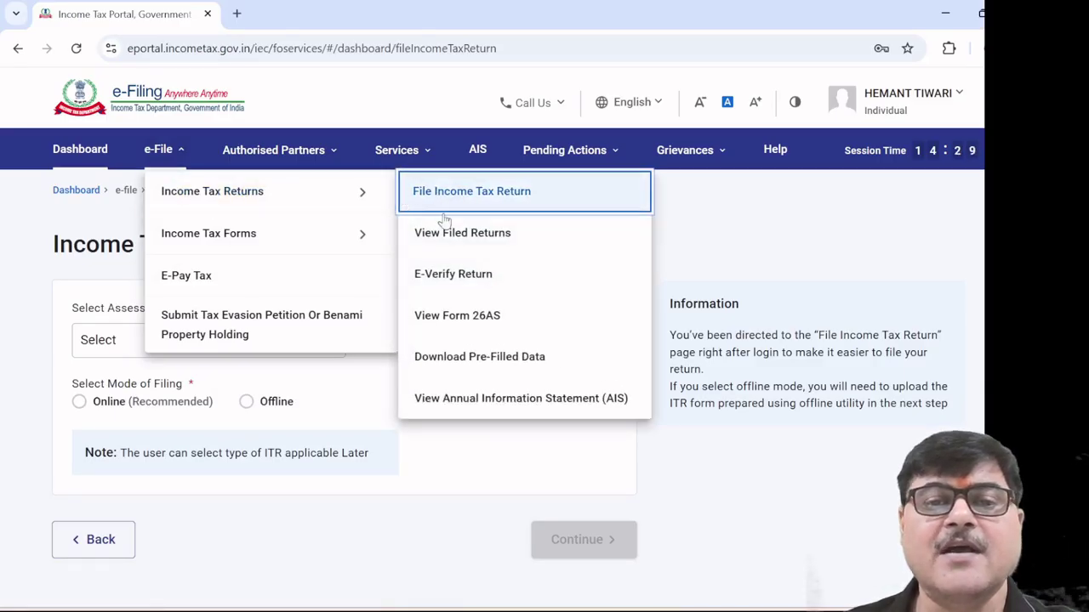
{"action": "left_click", "coordinate": [466, 318]}
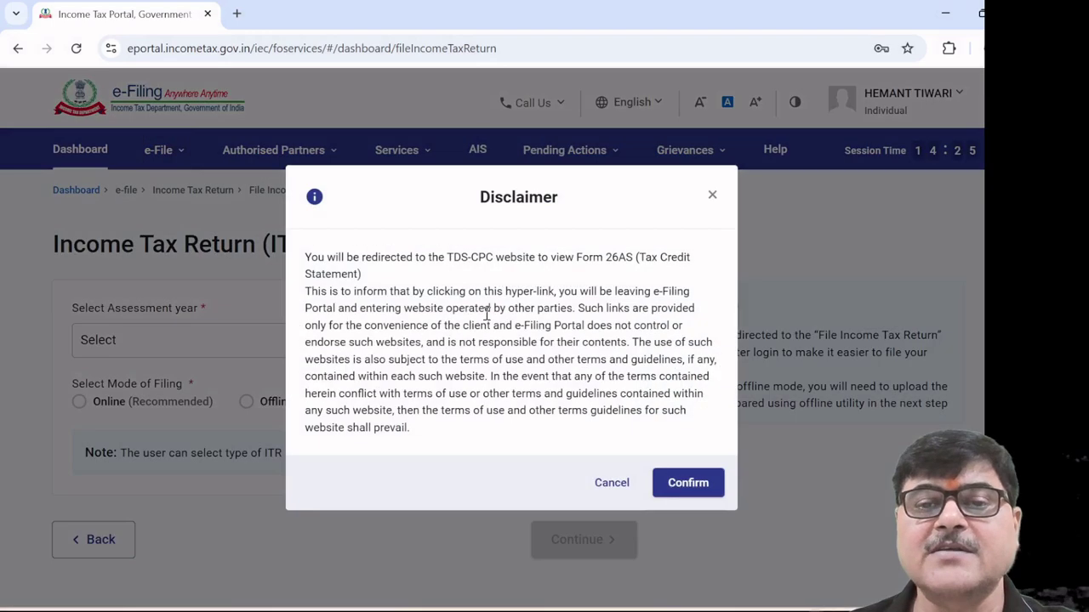
Confirm the redirect to TRACES, agree to the usage terms, and go to View Tax Credit
{"action": "left_click", "coordinate": [691, 489]}
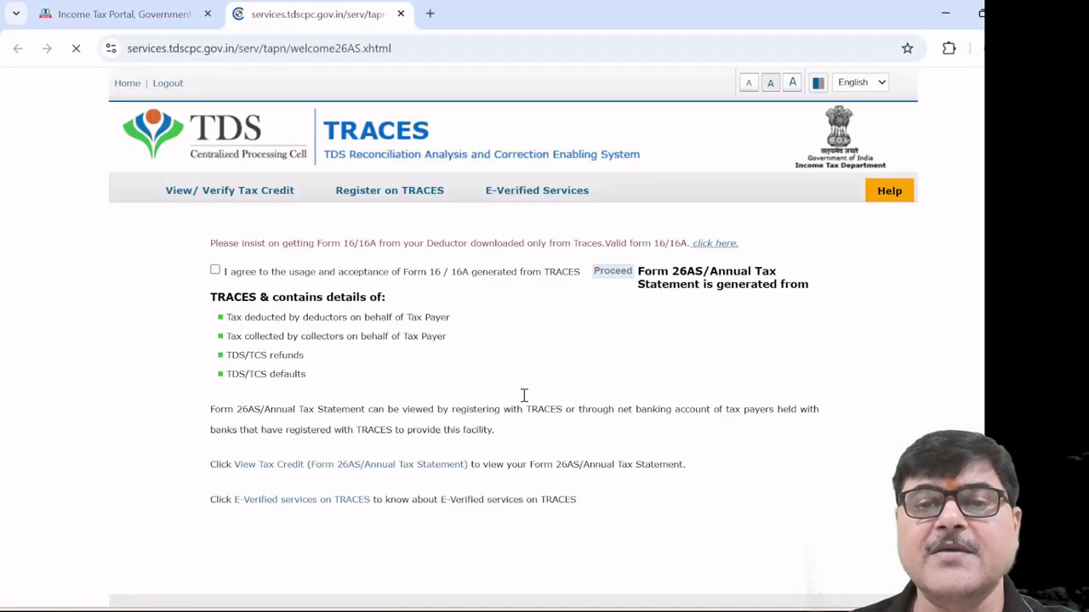
{"action": "left_click", "coordinate": [242, 346]}
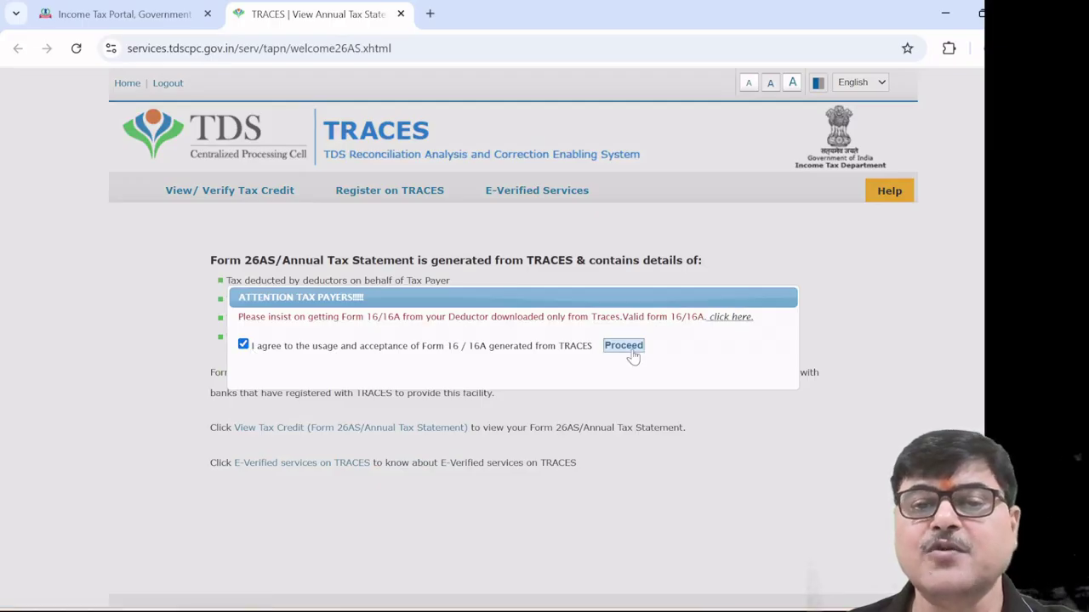
{"action": "left_click", "coordinate": [624, 345]}
{"action": "left_click", "coordinate": [380, 431]}
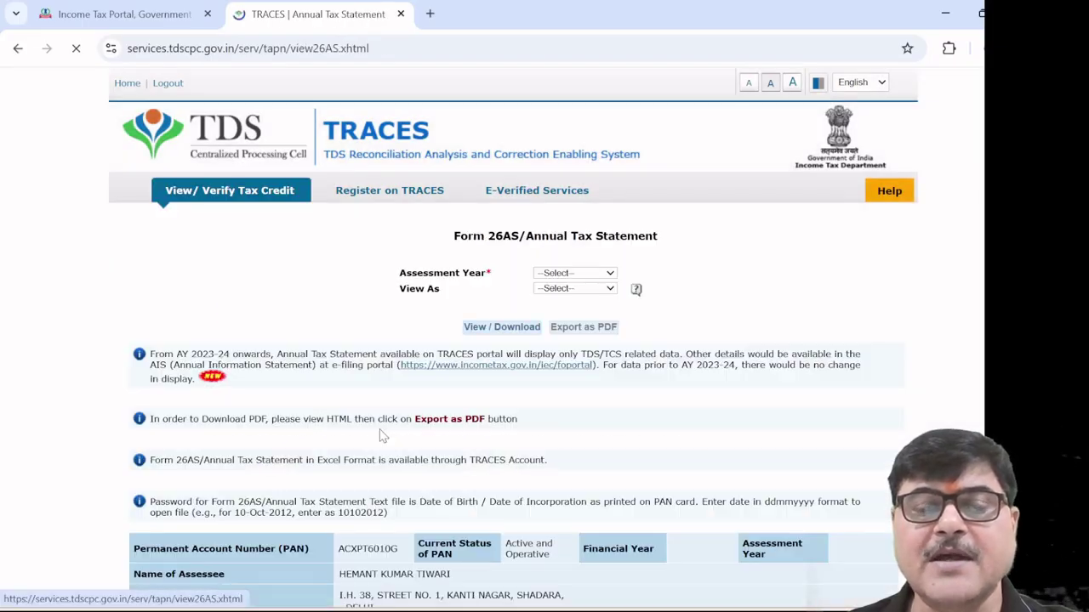
View Form 26AS for assessment year 2025-26 as HTML and scroll through its TDS/TCS entries
{"action": "left_click", "coordinate": [611, 274]}
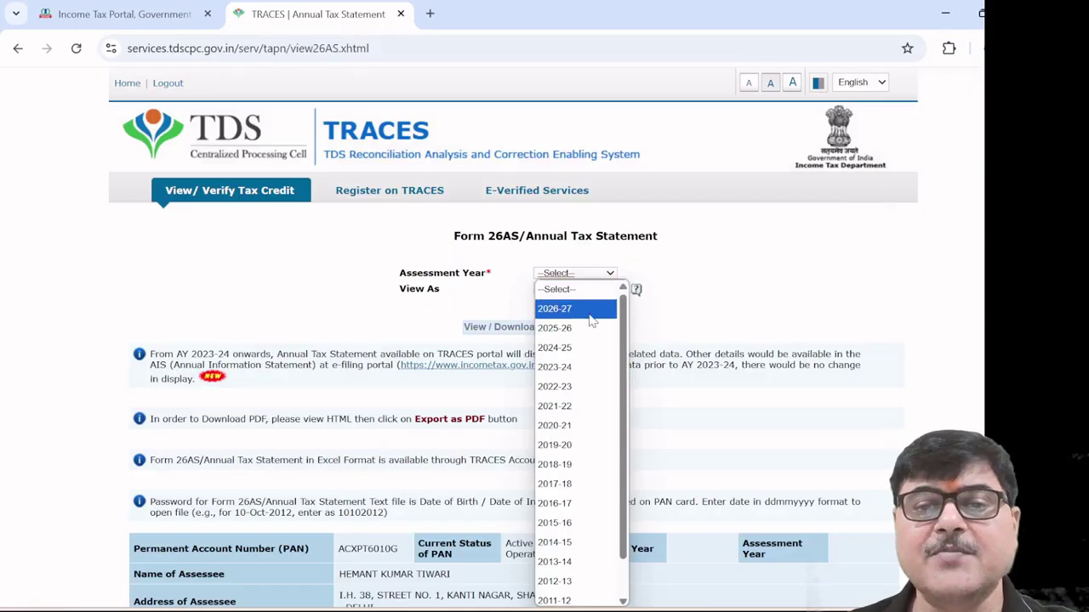
{"action": "left_click", "coordinate": [585, 328]}
{"action": "left_click", "coordinate": [611, 289]}
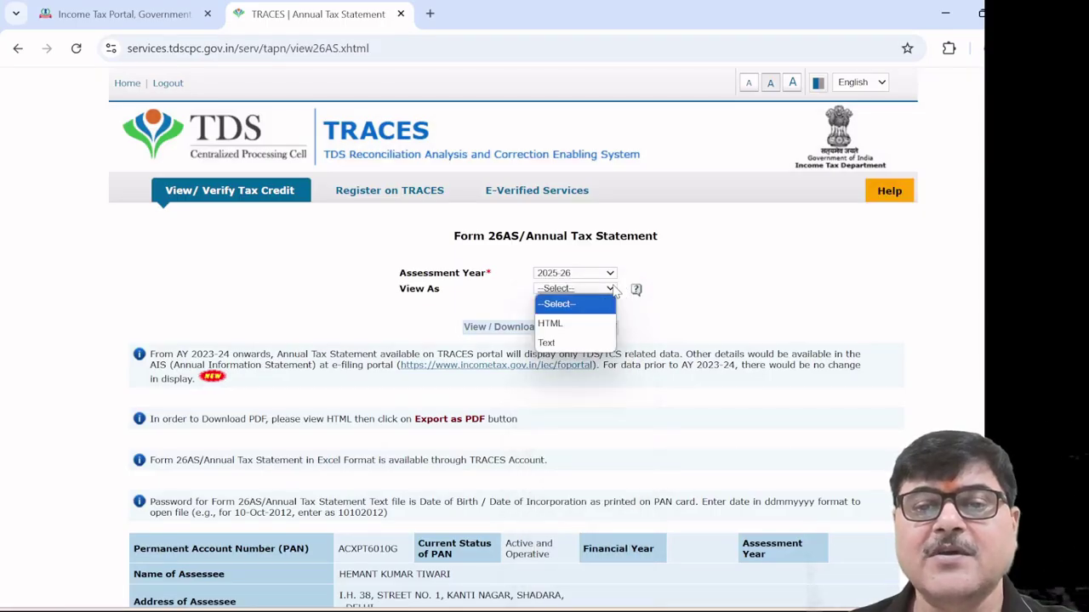
{"action": "left_click", "coordinate": [589, 322]}
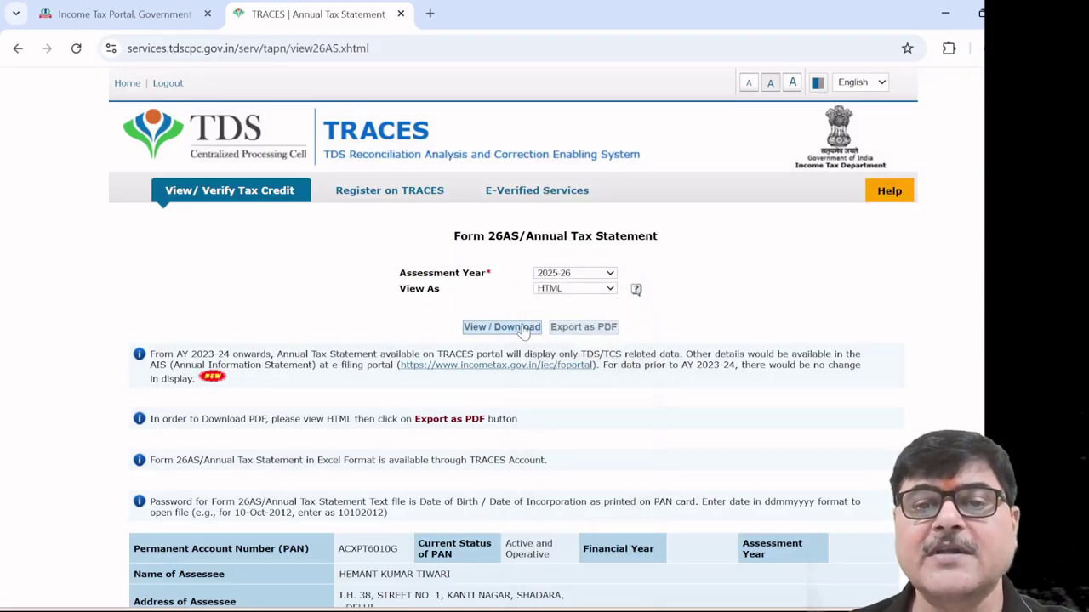
{"action": "left_click", "coordinate": [523, 330]}
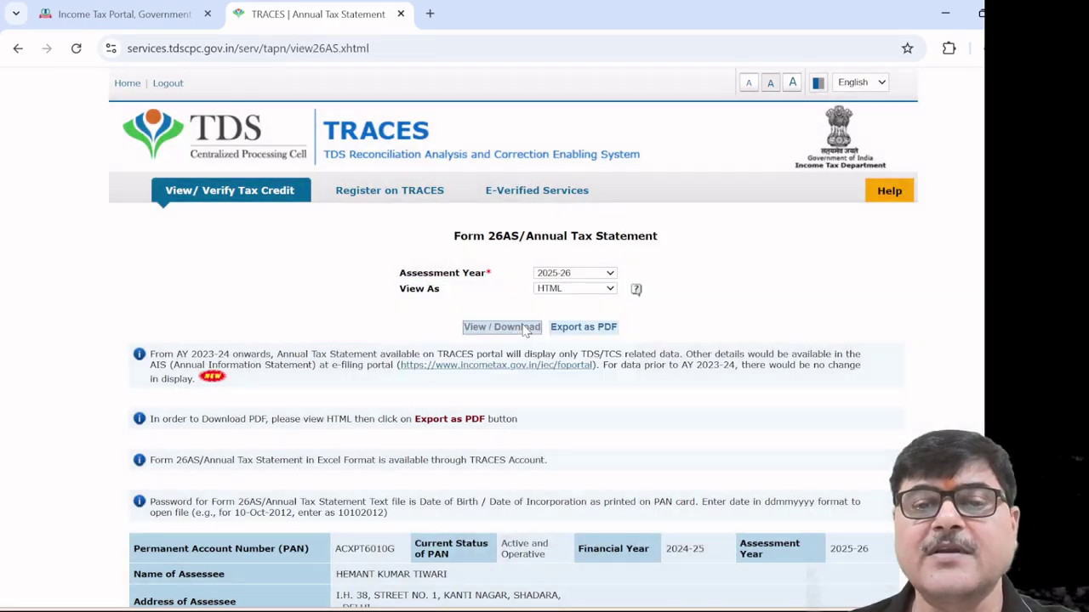
{"action": "scroll", "coordinate": [589, 353], "scroll_direction": "down", "scroll_amount": 1}
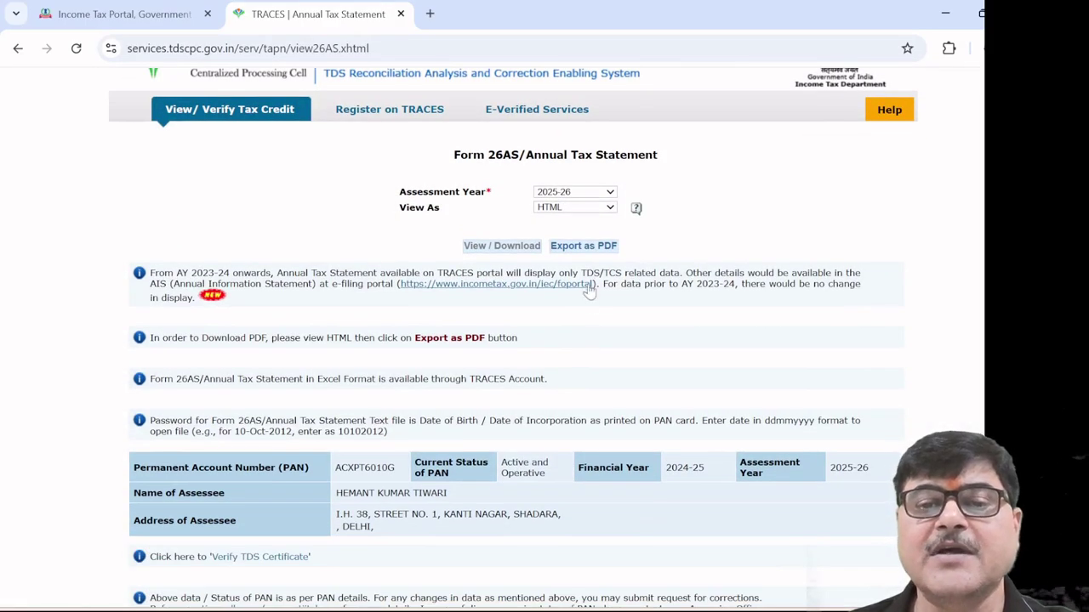
{"action": "scroll", "coordinate": [586, 290], "scroll_direction": "down", "scroll_amount": 4}
{"action": "scroll", "coordinate": [586, 311], "scroll_direction": "down", "scroll_amount": 5}
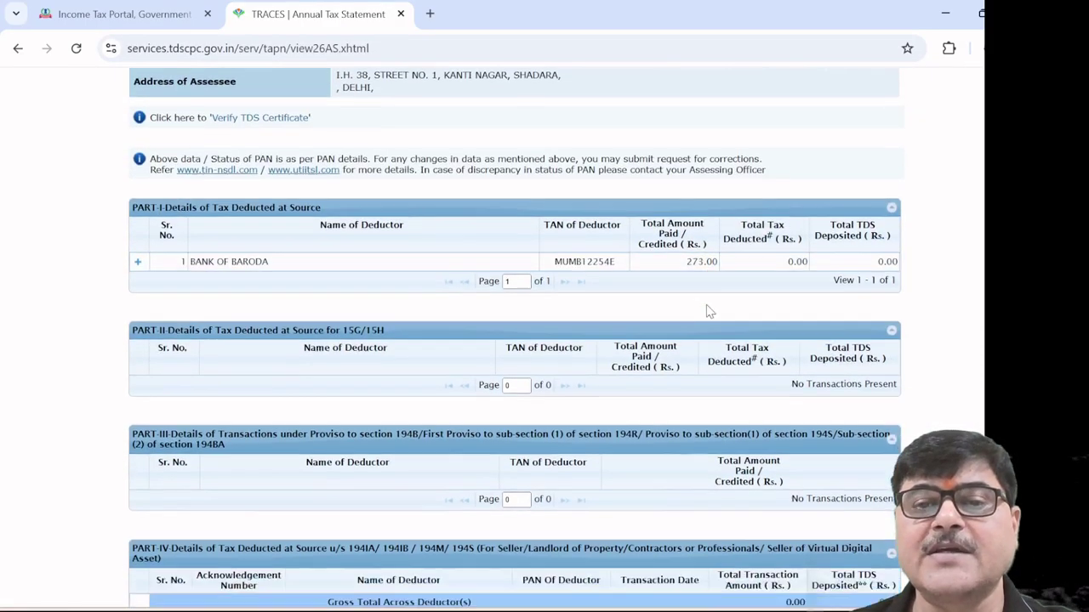
{"action": "scroll", "coordinate": [655, 315], "scroll_direction": "down", "scroll_amount": 4}
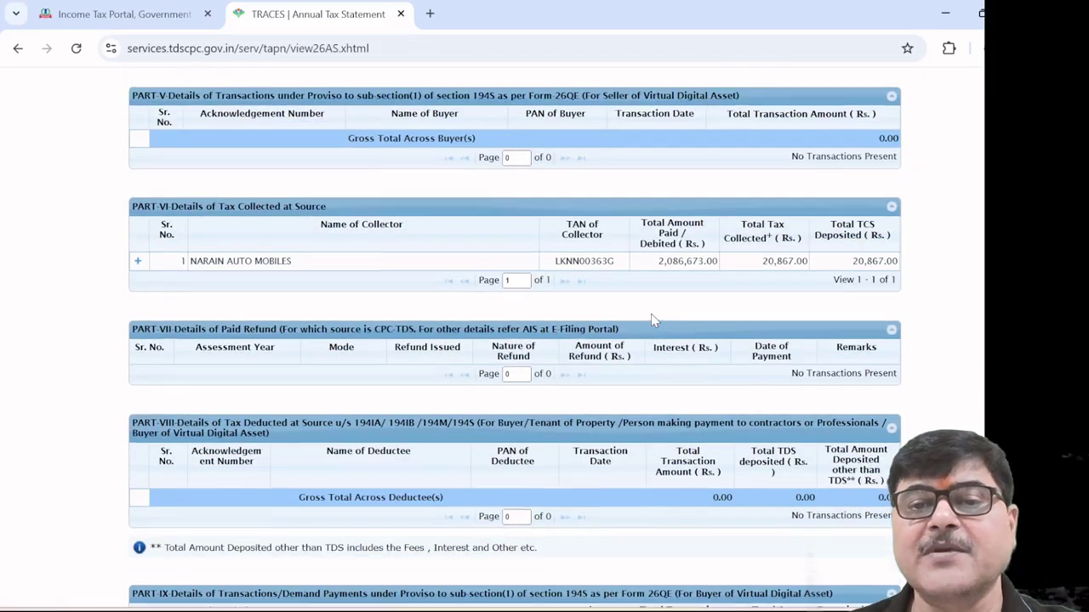
{"action": "scroll", "coordinate": [653, 319], "scroll_direction": "down", "scroll_amount": 4}
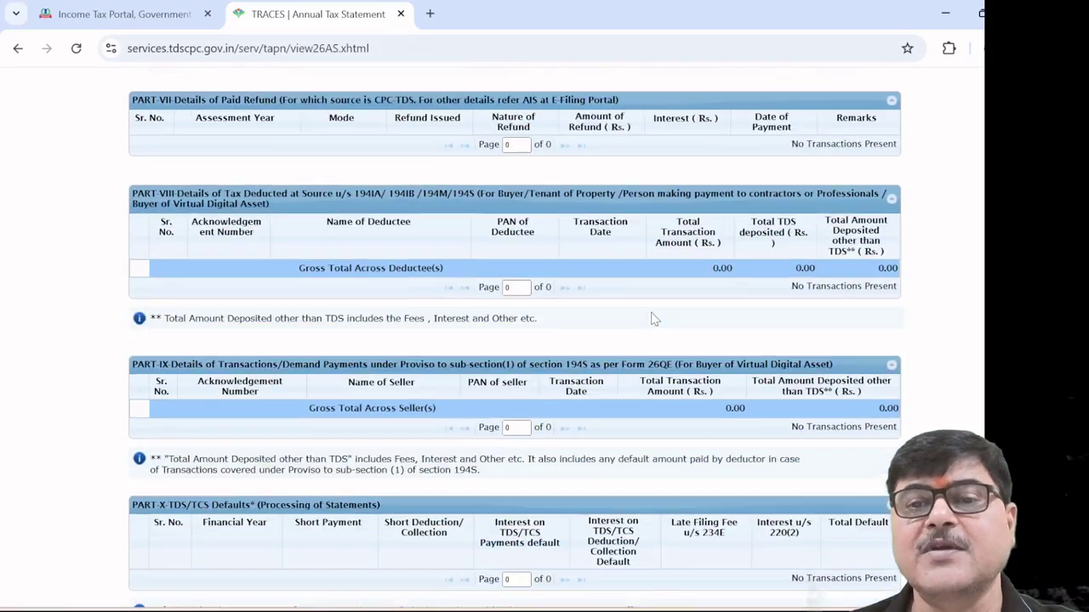
{"action": "scroll", "coordinate": [652, 319], "scroll_direction": "up", "scroll_amount": 8}
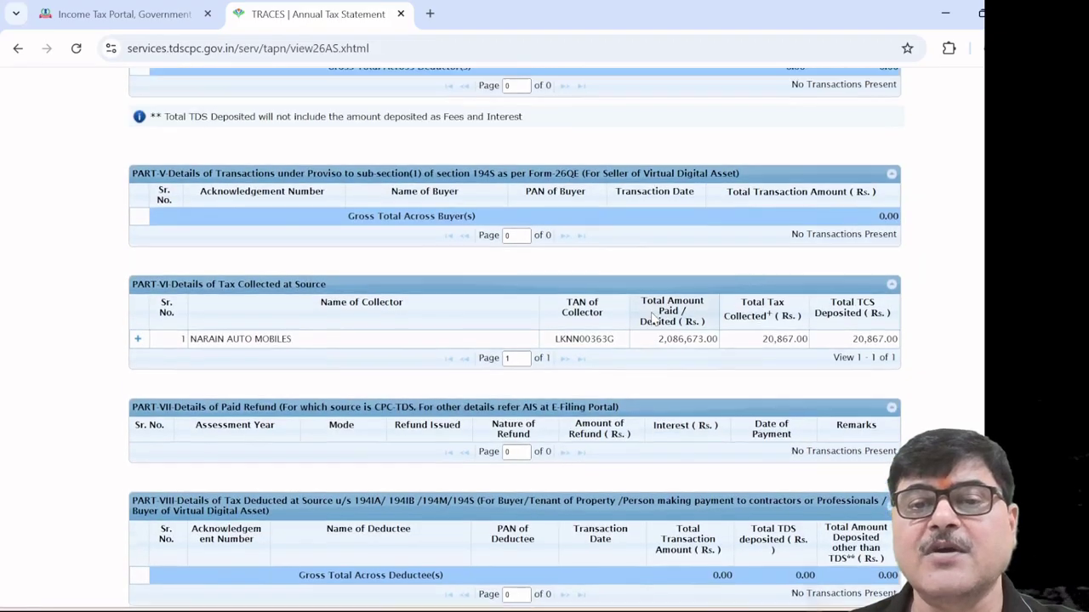
{"action": "scroll", "coordinate": [652, 319], "scroll_direction": "up", "scroll_amount": 10}
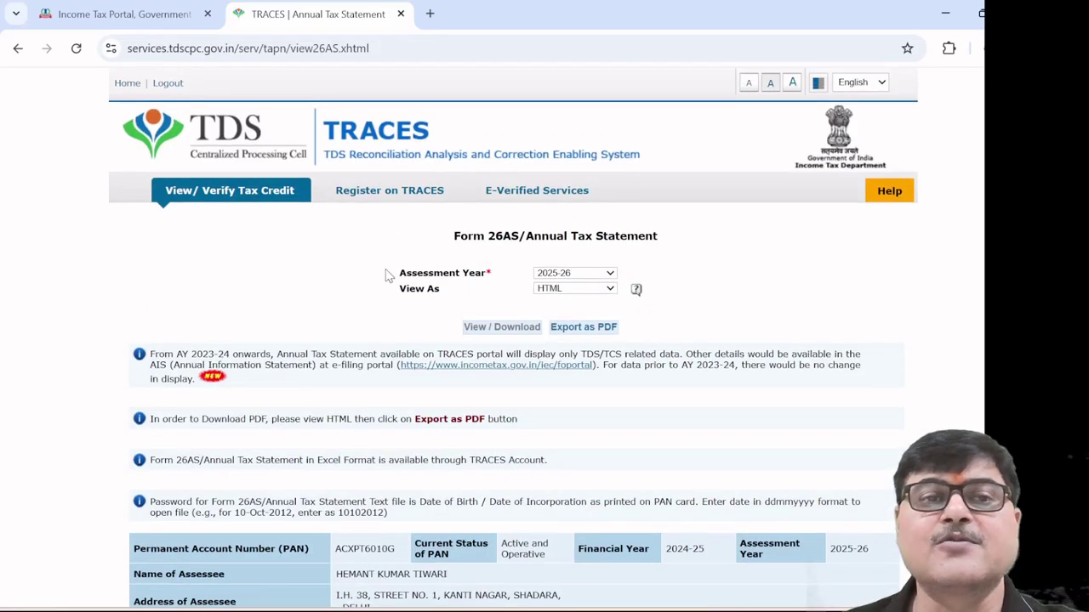
From the e-Filing portal, go to AIS and view the F.Y. 2024-25 Taxpayer Information Summary
{"action": "left_click", "coordinate": [138, 26]}
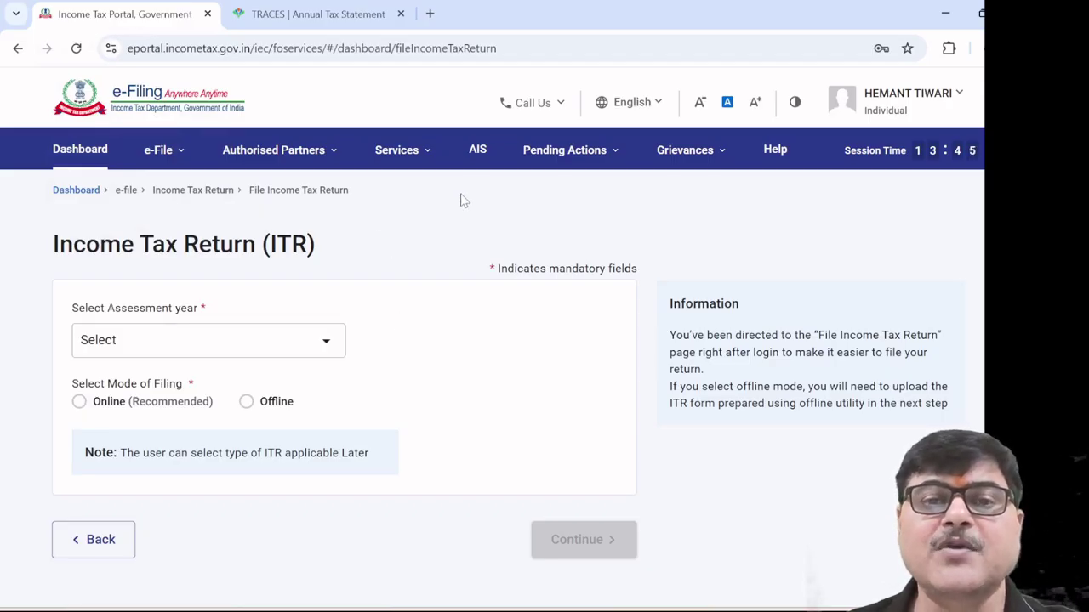
{"action": "left_click", "coordinate": [479, 158]}
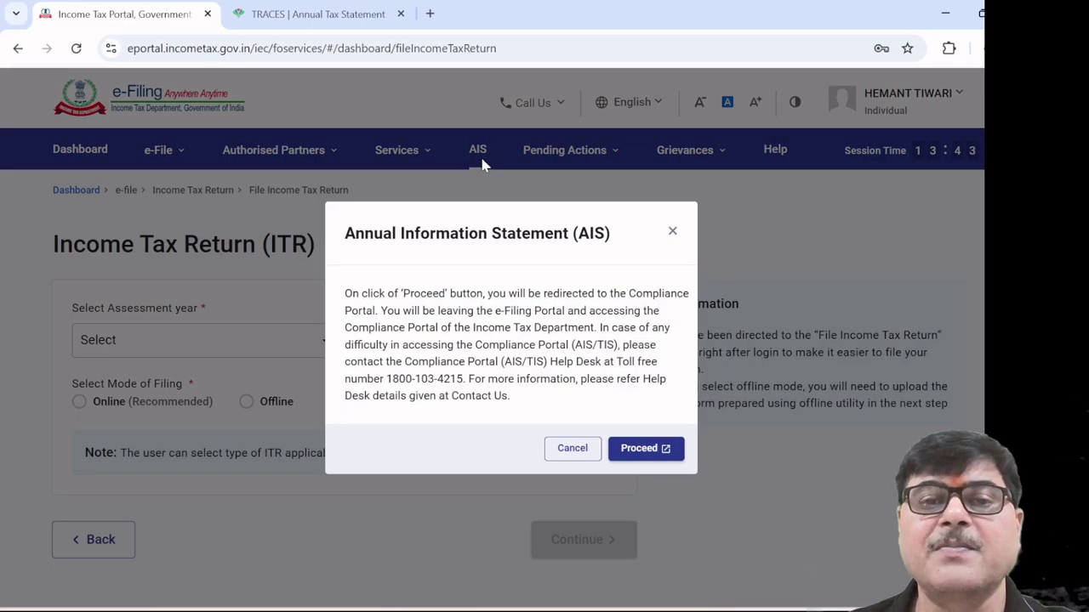
{"action": "left_click", "coordinate": [647, 451]}
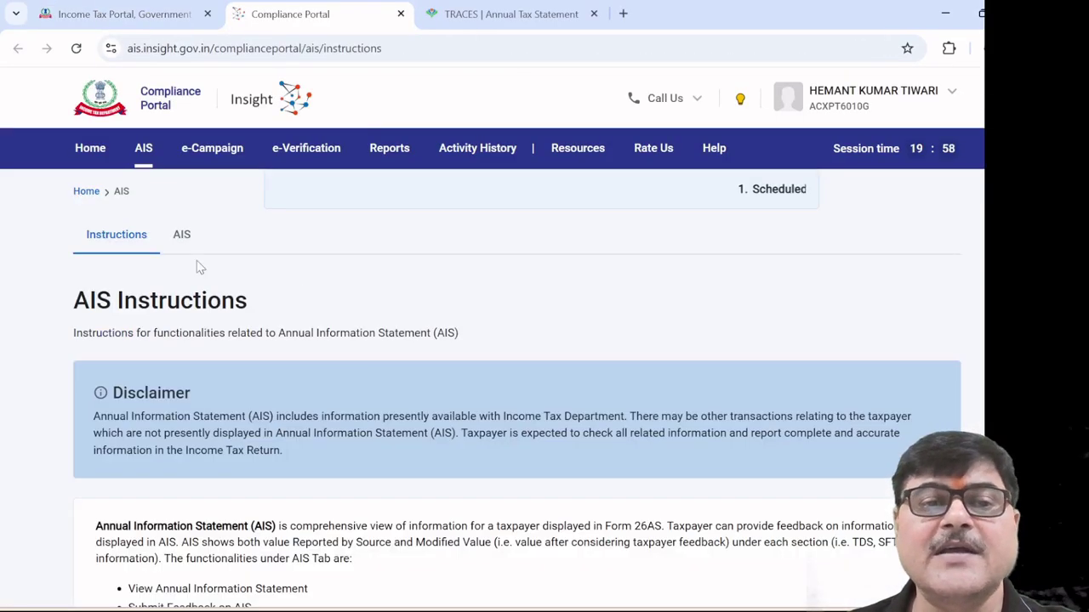
{"action": "left_click", "coordinate": [182, 235]}
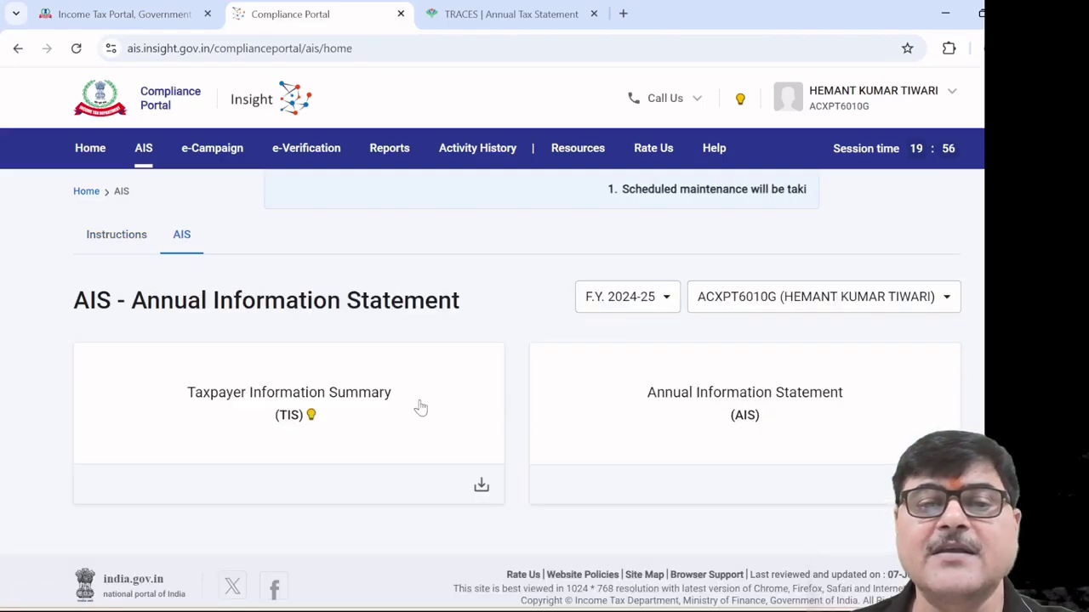
{"action": "left_click", "coordinate": [330, 410]}
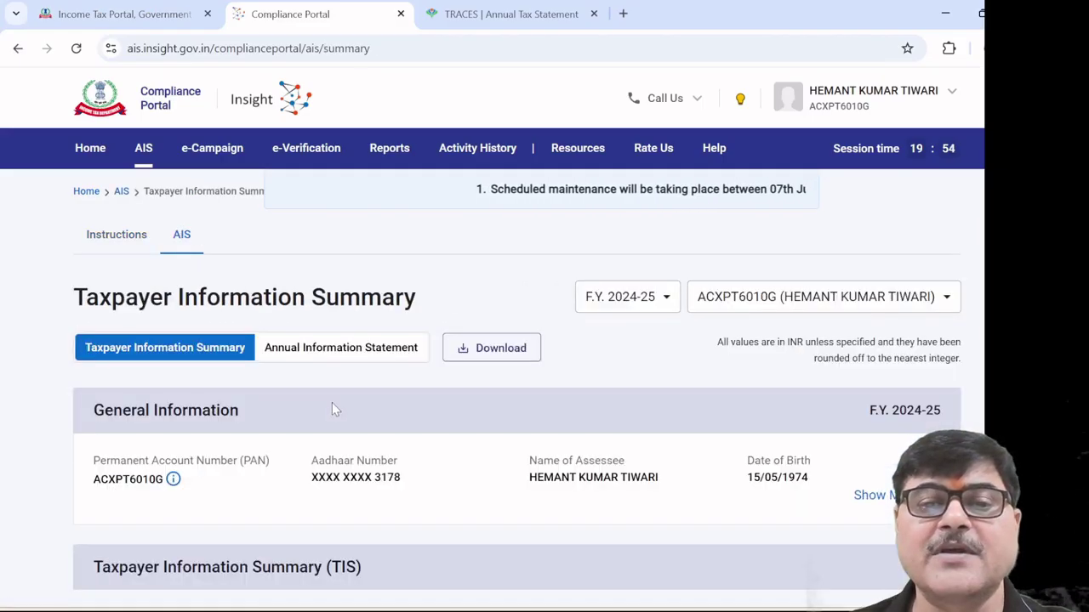
{"action": "scroll", "coordinate": [445, 417], "scroll_direction": "down", "scroll_amount": 3}
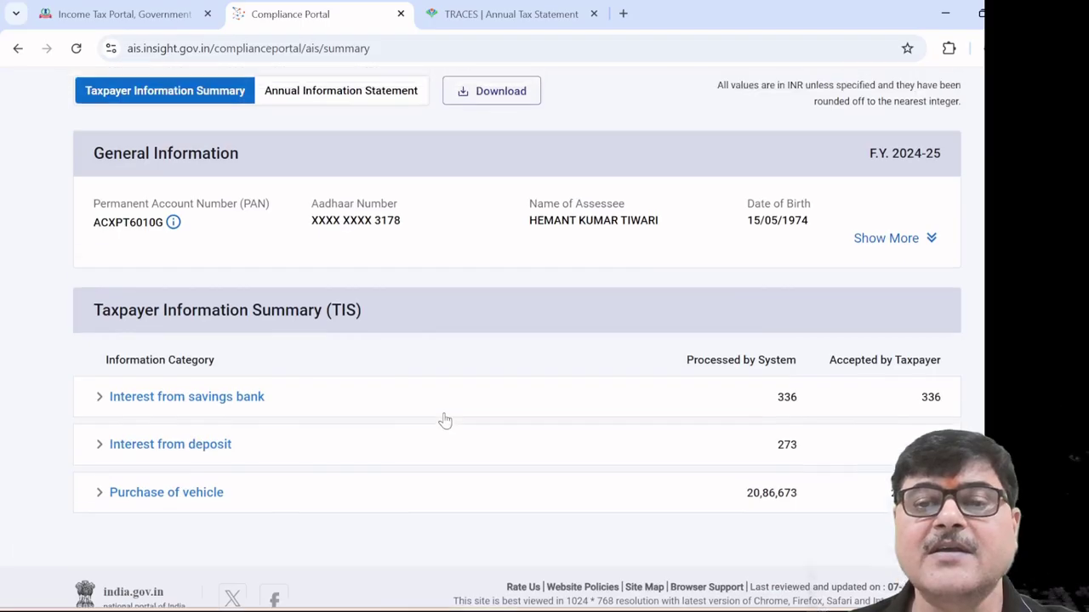
{"action": "scroll", "coordinate": [445, 408], "scroll_direction": "up", "scroll_amount": 5}
On the e-Filing tab, select assessment year 2025-26 with Online filing mode and continue
{"action": "left_click", "coordinate": [166, 24]}
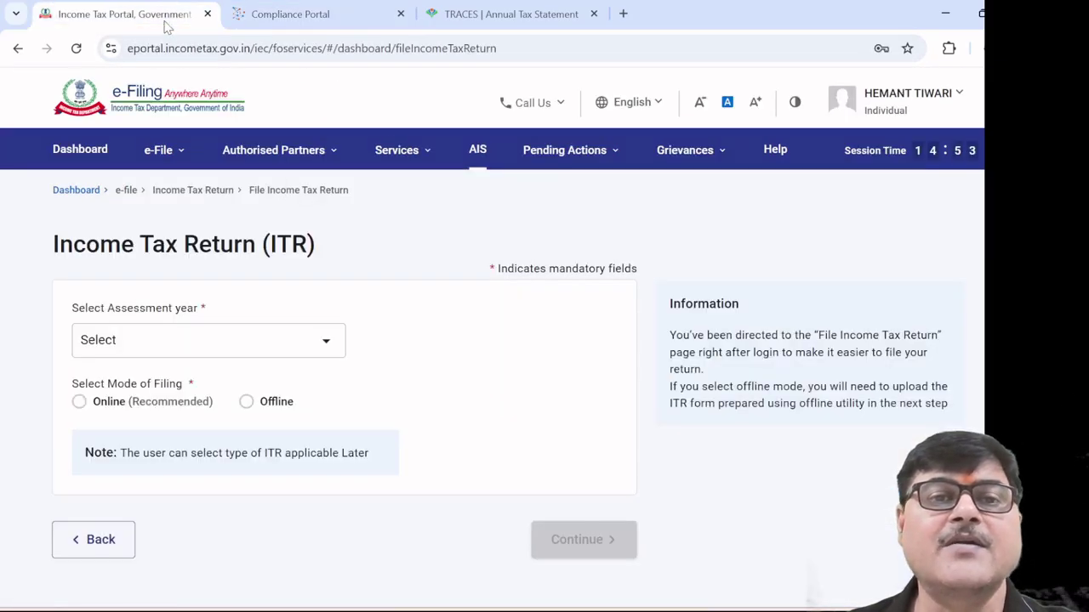
{"action": "left_click", "coordinate": [336, 143]}
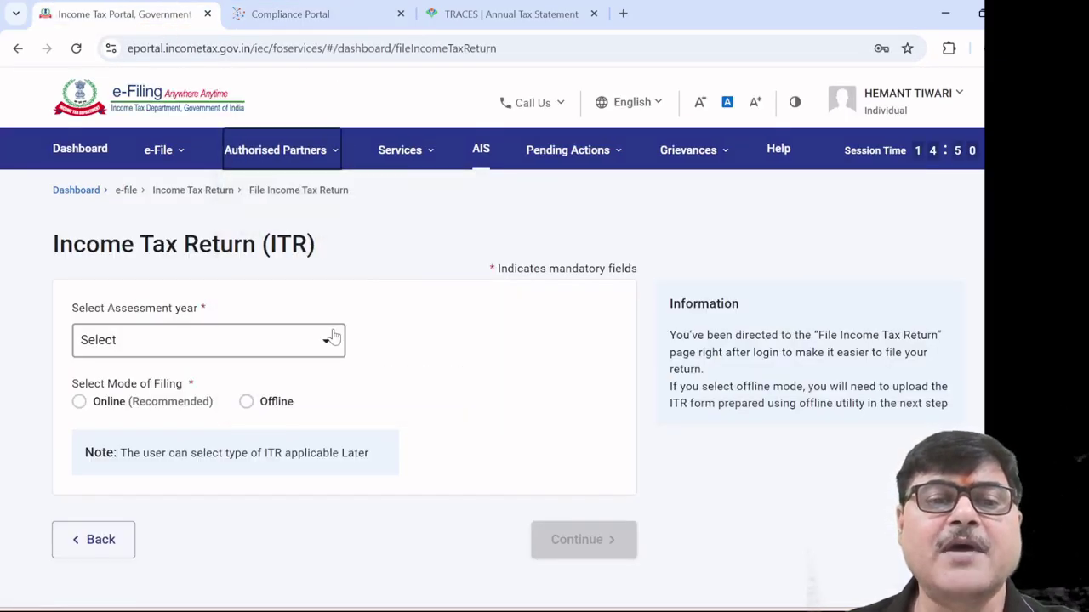
{"action": "left_click", "coordinate": [326, 342]}
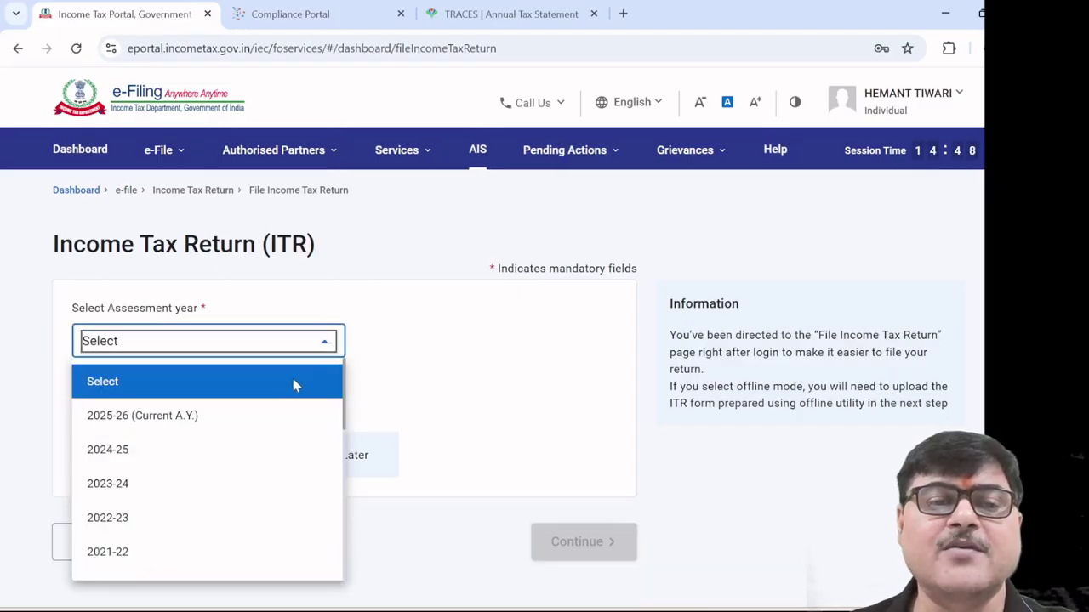
{"action": "left_click", "coordinate": [259, 428]}
{"action": "left_click", "coordinate": [79, 405]}
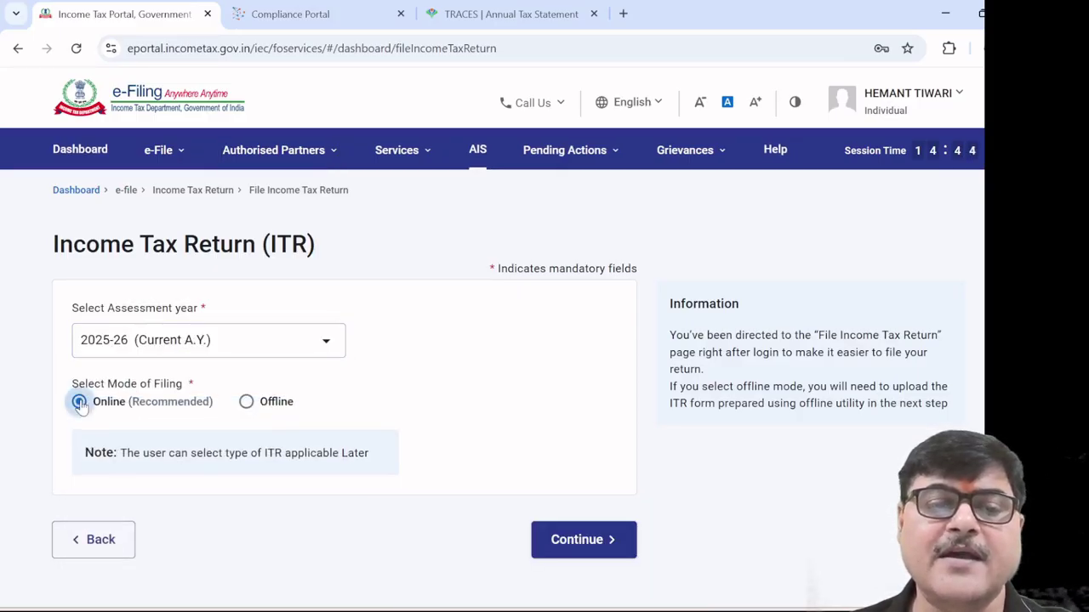
{"action": "left_click", "coordinate": [558, 544]}
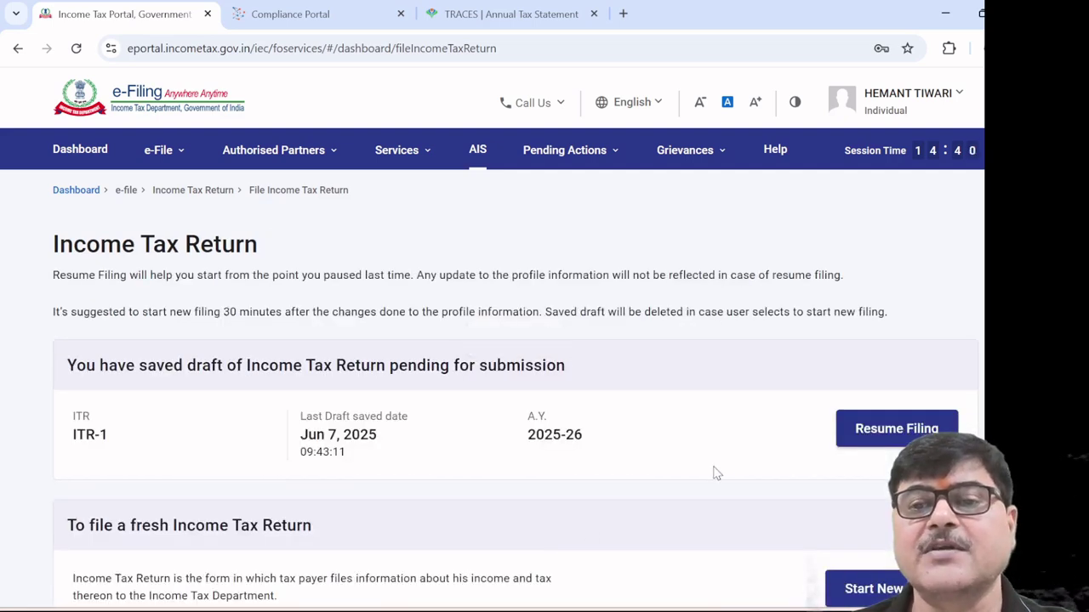
{"action": "scroll", "coordinate": [717, 473], "scroll_direction": "down", "scroll_amount": 1}
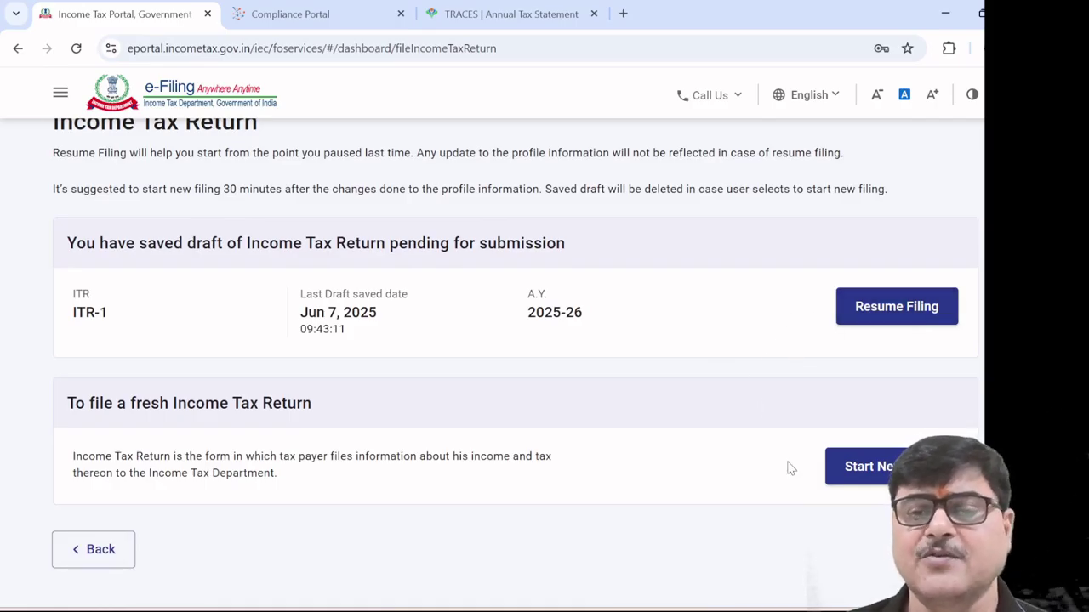
Choose Start New over the saved ITR-1 draft and continue with Individual status
{"action": "left_click", "coordinate": [867, 477]}
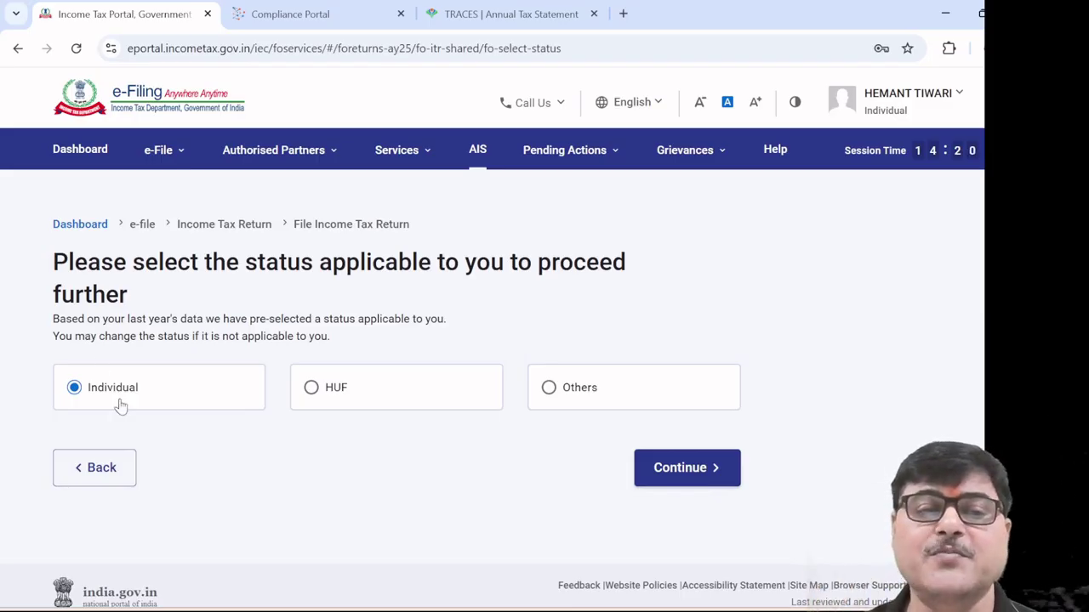
{"action": "left_click", "coordinate": [683, 479]}
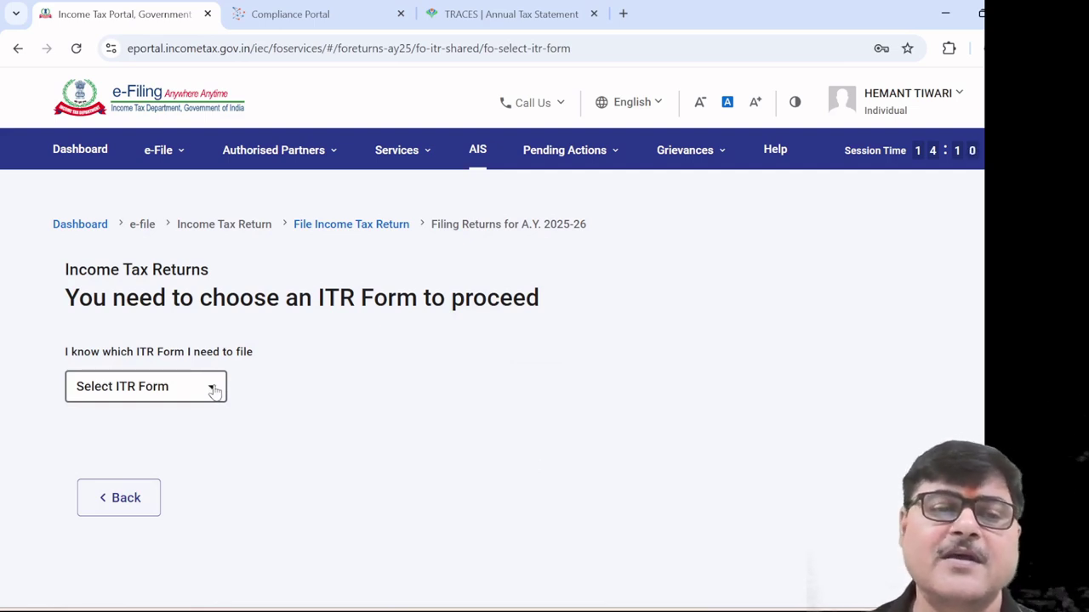
Pick ITR - 1 from the Select ITR Form list and review its eligibility conditions
{"action": "left_click", "coordinate": [213, 390]}
{"action": "left_click", "coordinate": [171, 457]}
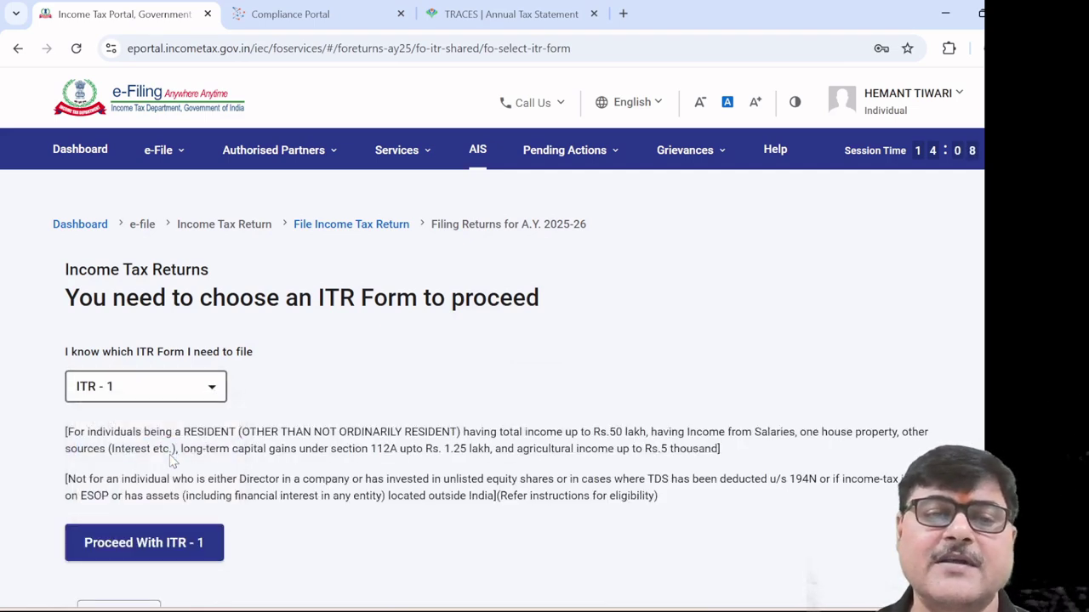
{"action": "scroll", "coordinate": [632, 396], "scroll_direction": "down", "scroll_amount": 3}
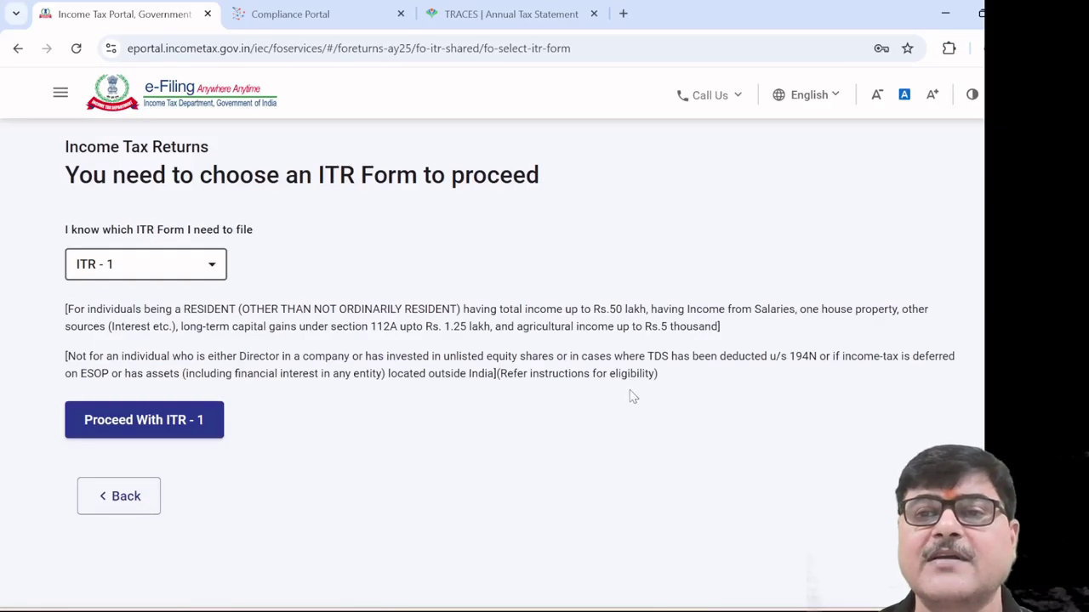
{"action": "scroll", "coordinate": [615, 396], "scroll_direction": "up", "scroll_amount": 3}
{"action": "scroll", "coordinate": [612, 397], "scroll_direction": "down", "scroll_amount": 3}
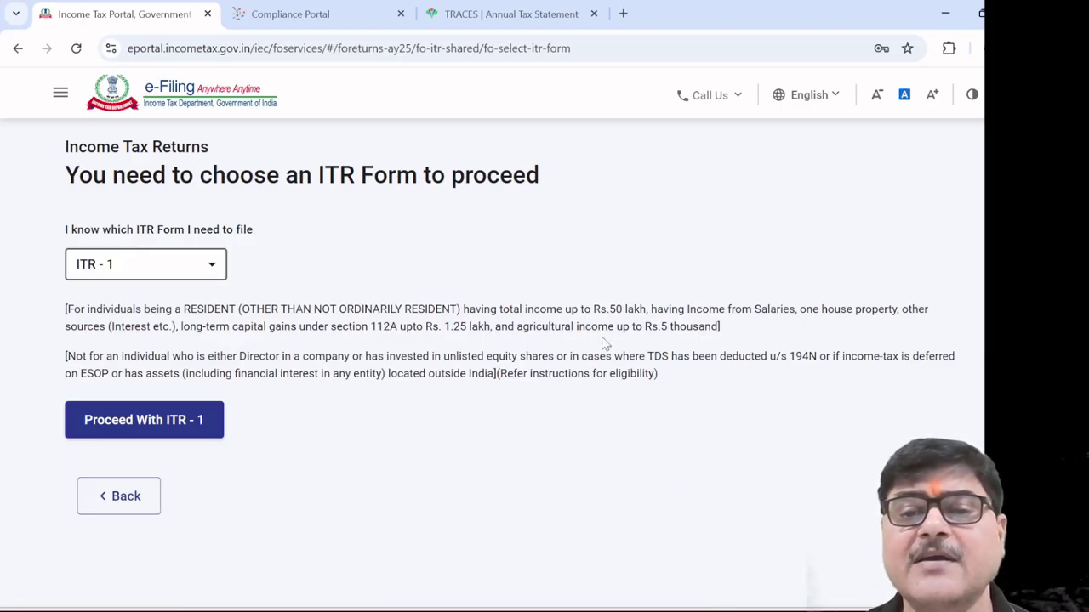
Proceed with ITR - 1, dismiss the New Tax Regime notice, and begin the filing steps
{"action": "left_click", "coordinate": [162, 430]}
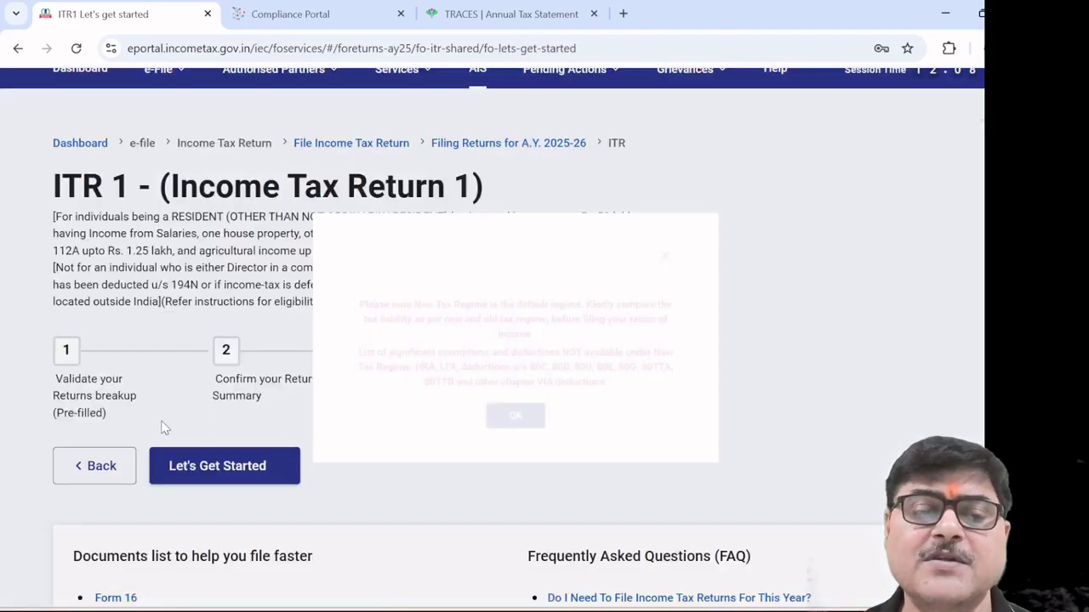
{"action": "left_click", "coordinate": [516, 452]}
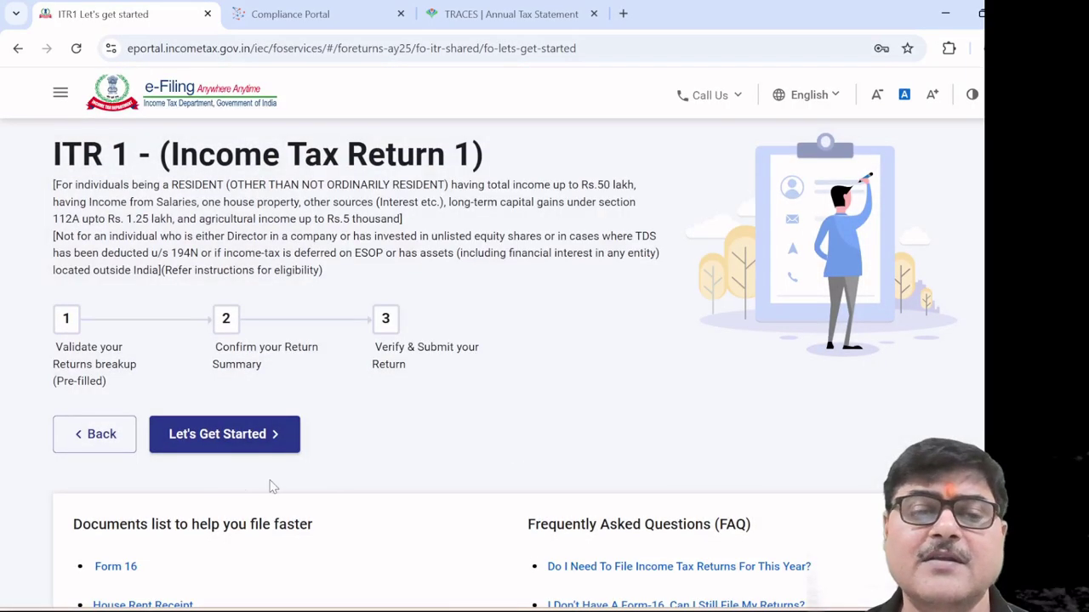
{"action": "left_click", "coordinate": [241, 443]}
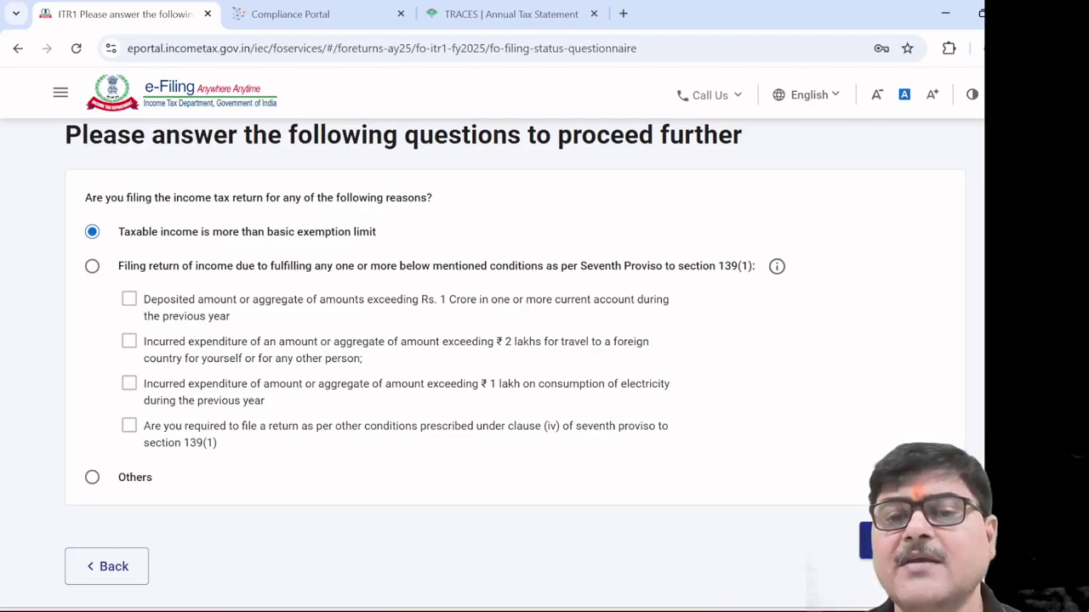
Continue past the questionnaire, accept the pre-filled data notice, and open Personal Information
{"action": "left_click", "coordinate": [872, 540]}
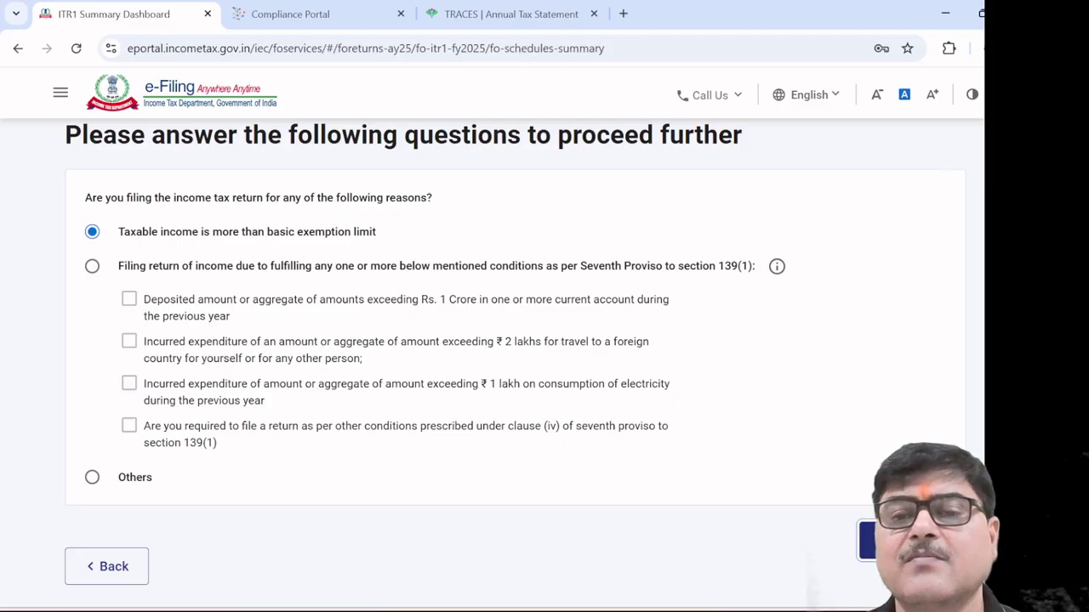
{"action": "left_click", "coordinate": [516, 463]}
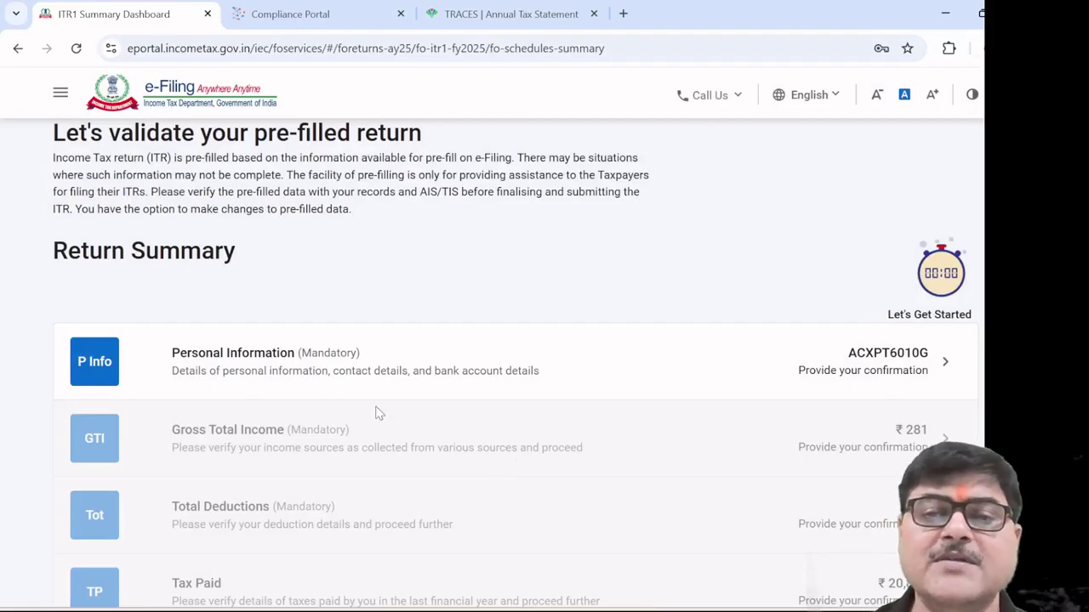
{"action": "left_click", "coordinate": [326, 376]}
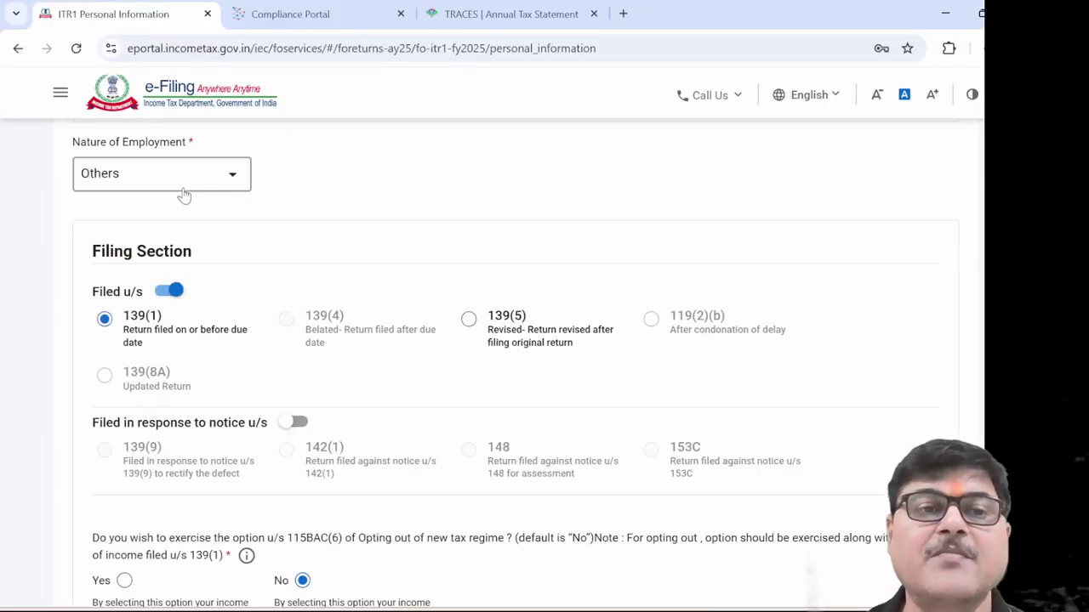
Keep Nature of Employment set to Others in the Personal Information schedule
{"action": "left_click", "coordinate": [237, 181]}
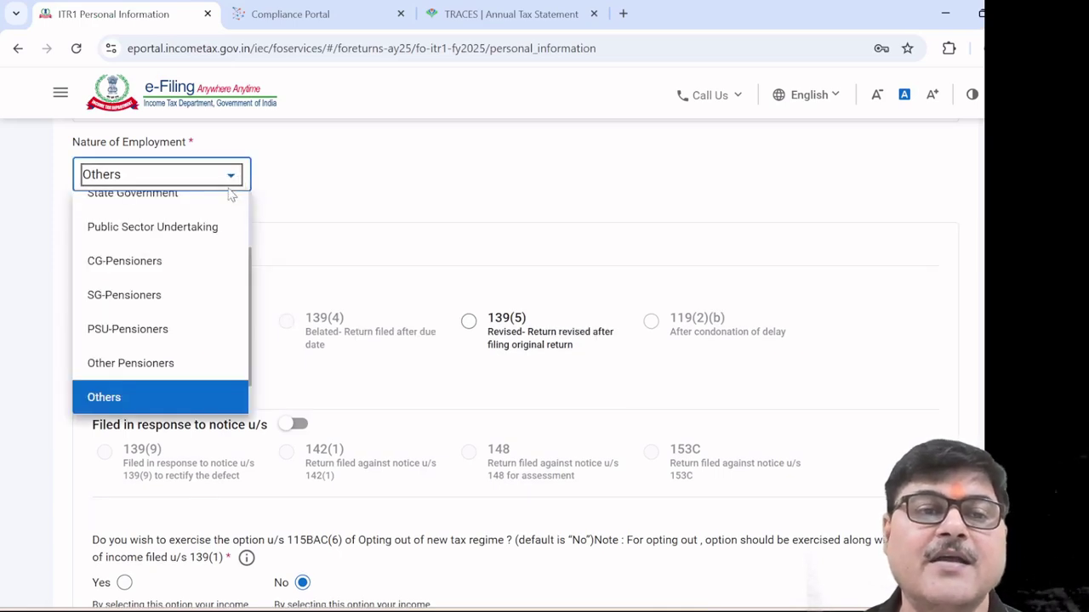
{"action": "scroll", "coordinate": [209, 223], "scroll_direction": "up", "scroll_amount": 3}
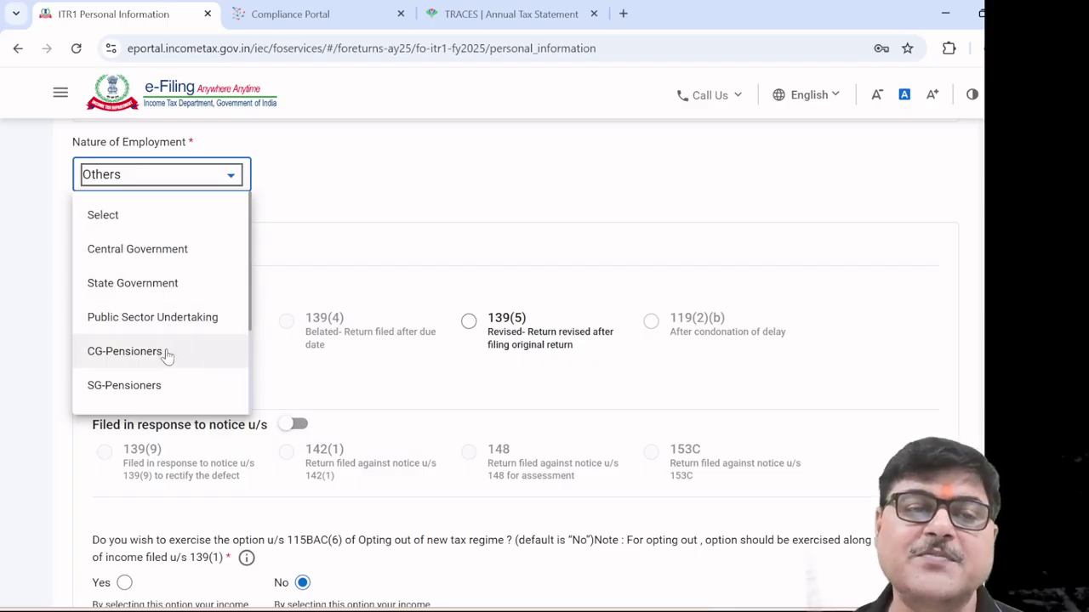
{"action": "scroll", "coordinate": [168, 356], "scroll_direction": "down", "scroll_amount": 2}
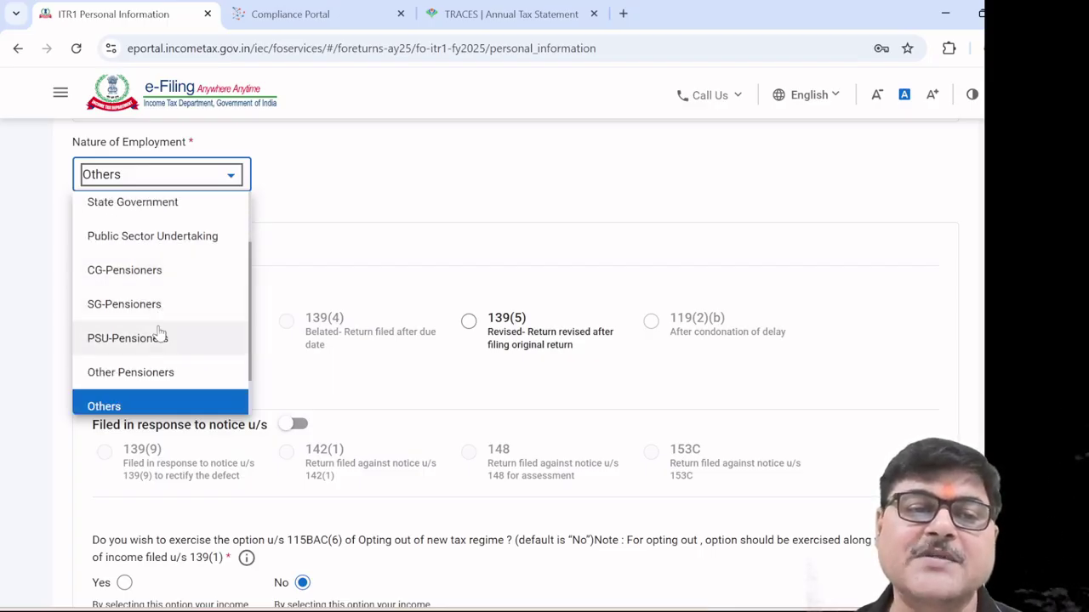
{"action": "scroll", "coordinate": [159, 345], "scroll_direction": "down", "scroll_amount": 1}
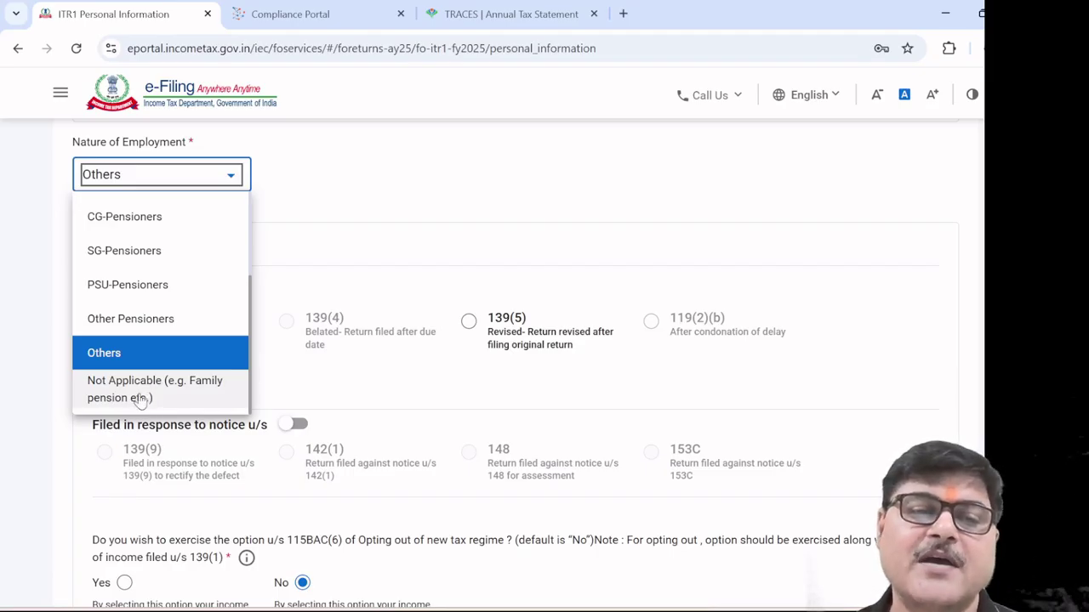
{"action": "left_click", "coordinate": [138, 362]}
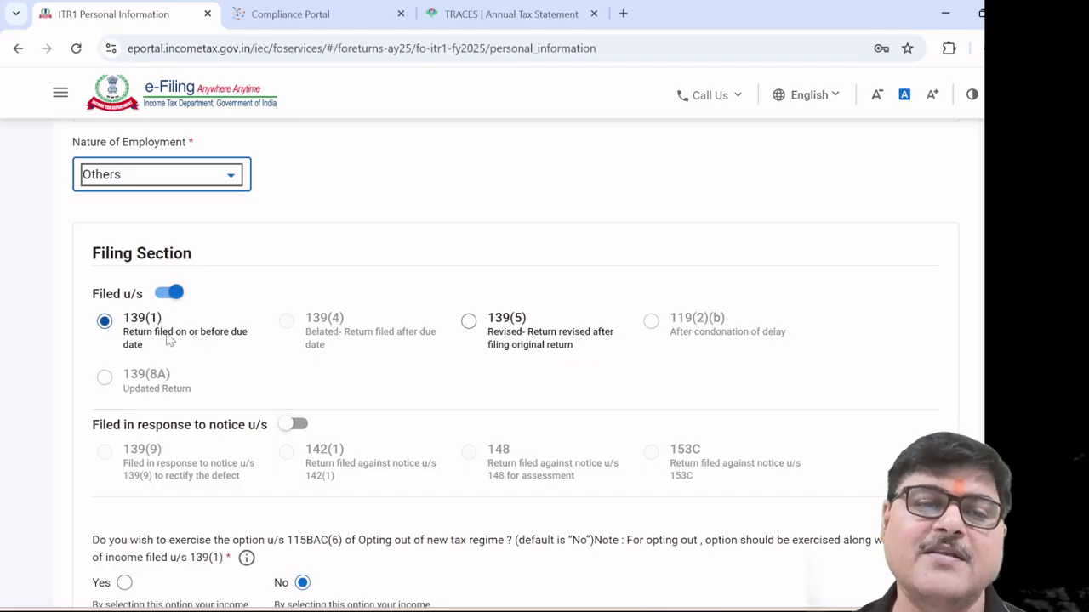
Leave 'No' for opting out u/s 115BAC(6) and scroll on to Bank Details
{"action": "scroll", "coordinate": [233, 333], "scroll_direction": "down", "scroll_amount": 2}
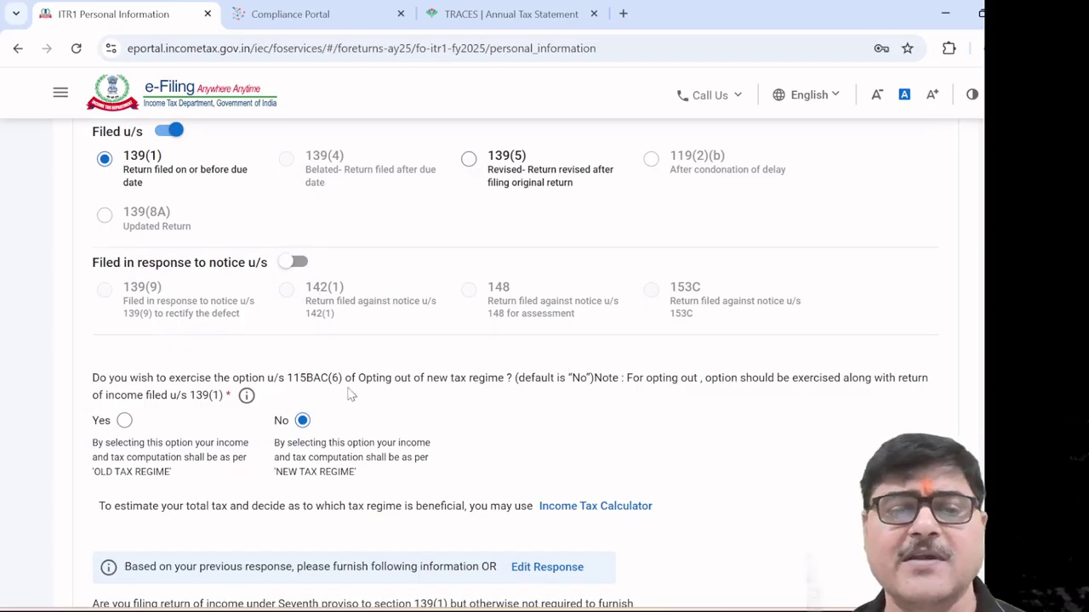
{"action": "scroll", "coordinate": [351, 393], "scroll_direction": "down", "scroll_amount": 1}
{"action": "mouse_move", "coordinate": [246, 314]}
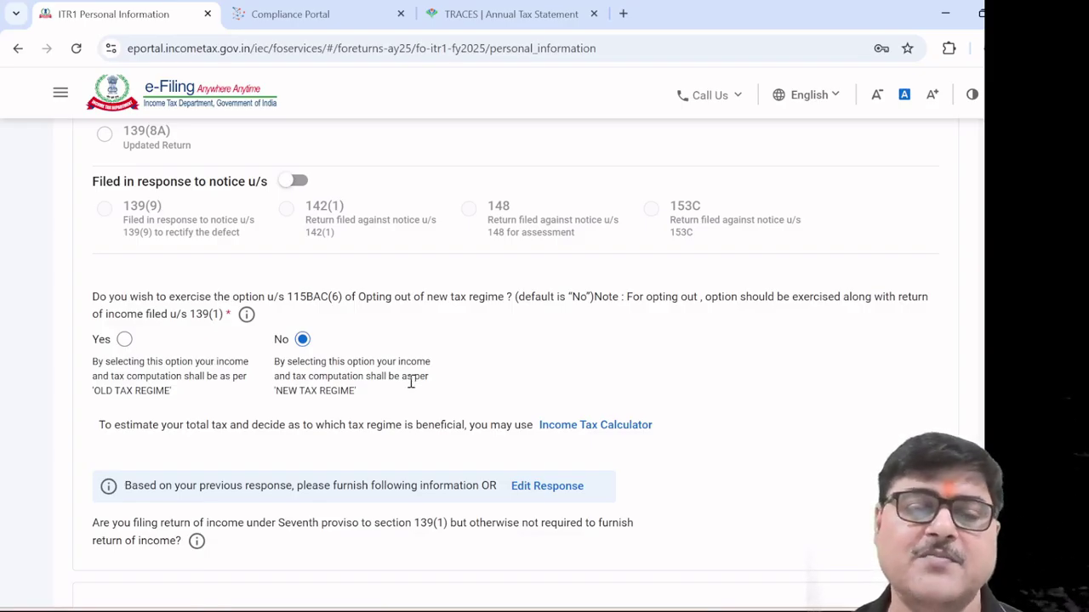
{"action": "scroll", "coordinate": [410, 382], "scroll_direction": "down", "scroll_amount": 3}
{"action": "scroll", "coordinate": [393, 372], "scroll_direction": "up", "scroll_amount": 2}
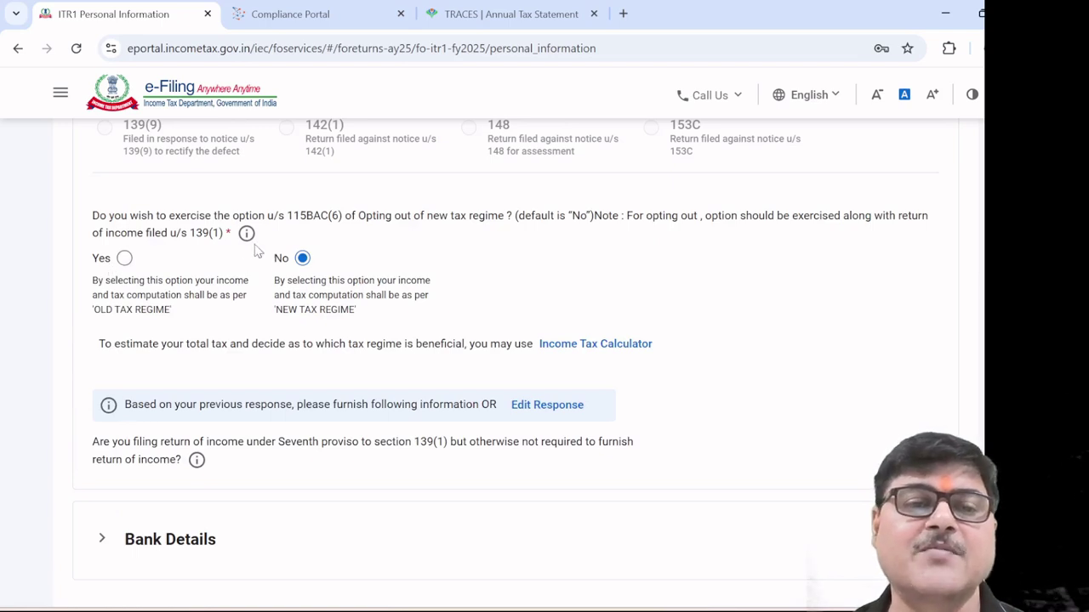
{"action": "mouse_move", "coordinate": [245, 233]}
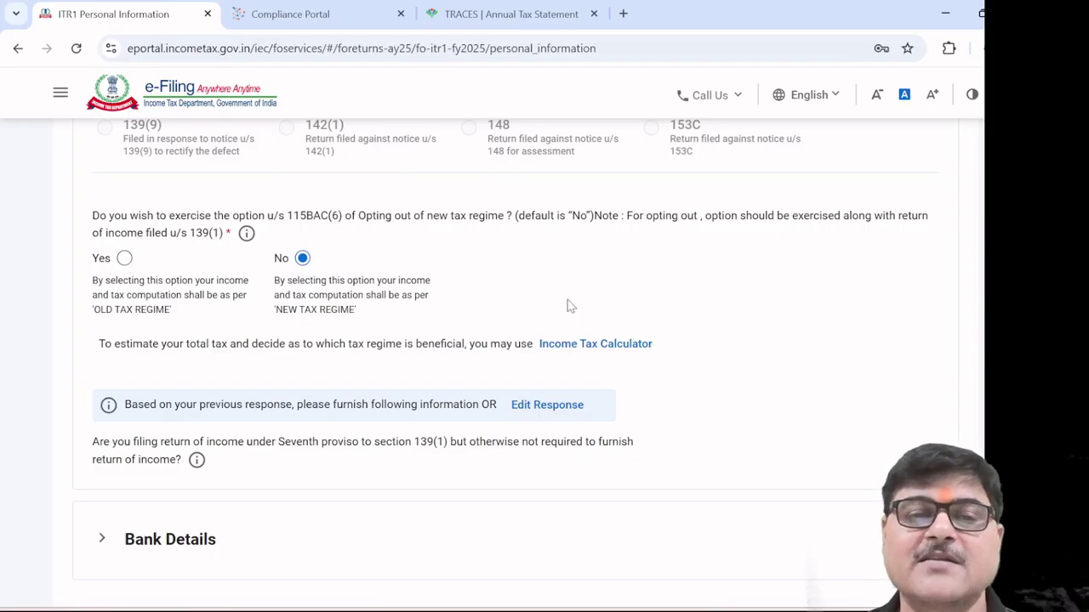
{"action": "scroll", "coordinate": [569, 304], "scroll_direction": "down", "scroll_amount": 3}
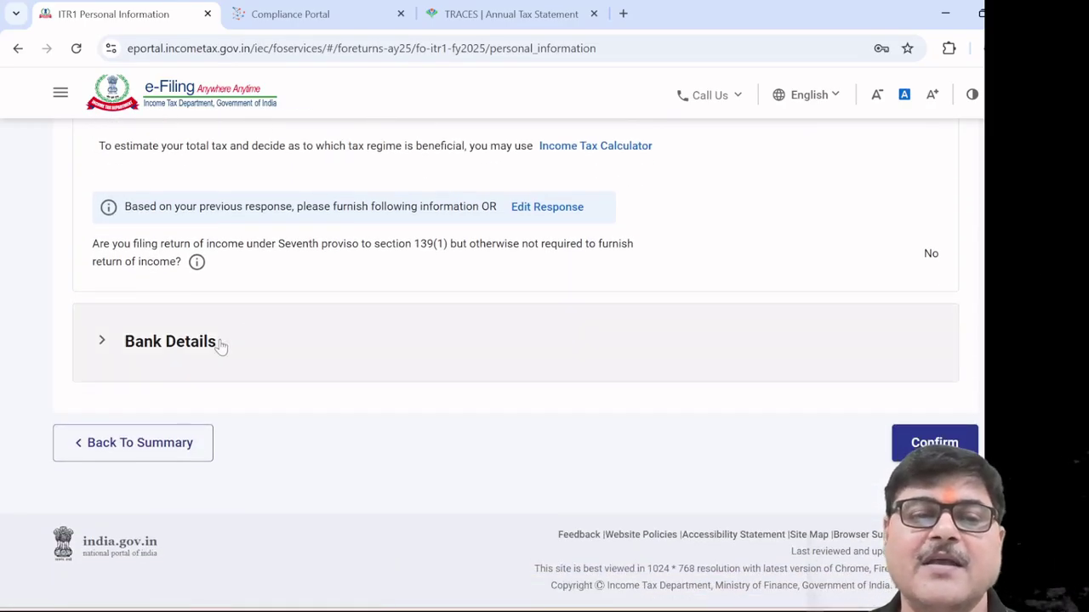
Check the validated refund bank account under Bank Details, then confirm Personal Information
{"action": "left_click", "coordinate": [219, 343]}
{"action": "scroll", "coordinate": [496, 506], "scroll_direction": "down", "scroll_amount": 1}
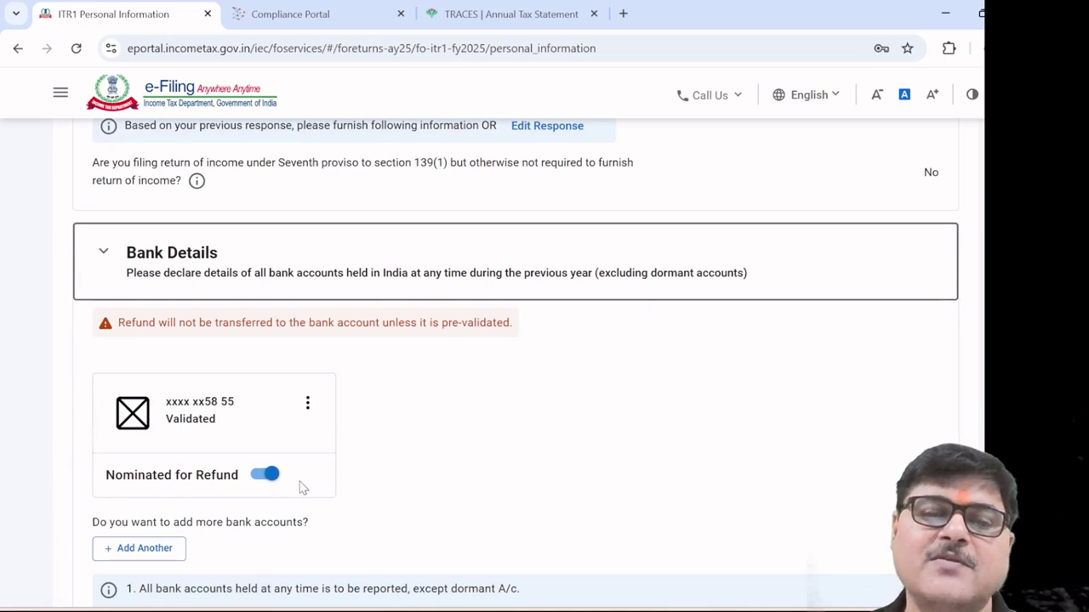
{"action": "scroll", "coordinate": [414, 498], "scroll_direction": "down", "scroll_amount": 2}
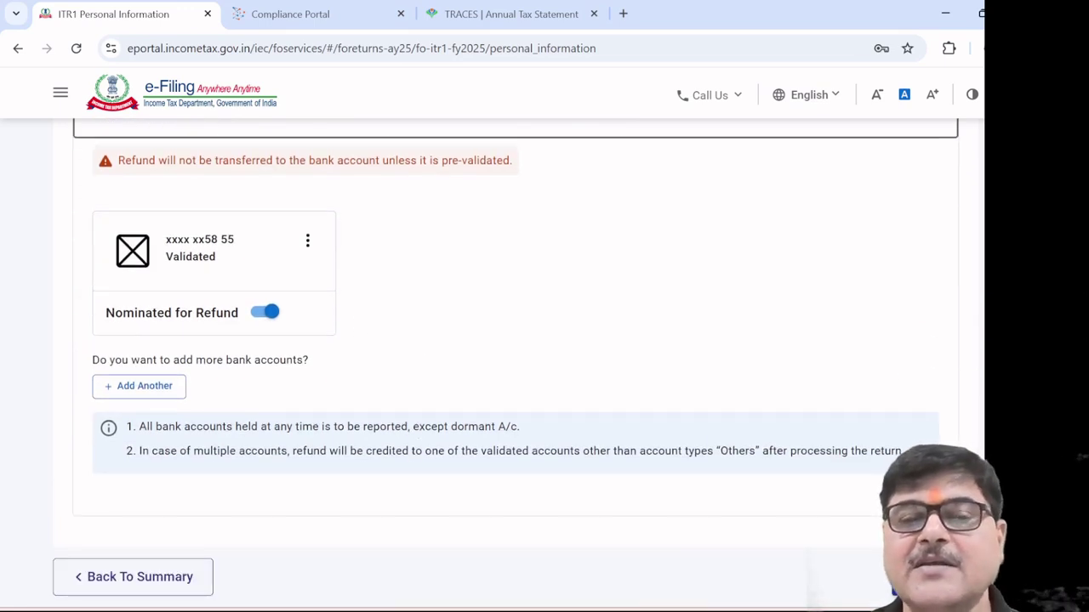
{"action": "left_click", "coordinate": [902, 588]}
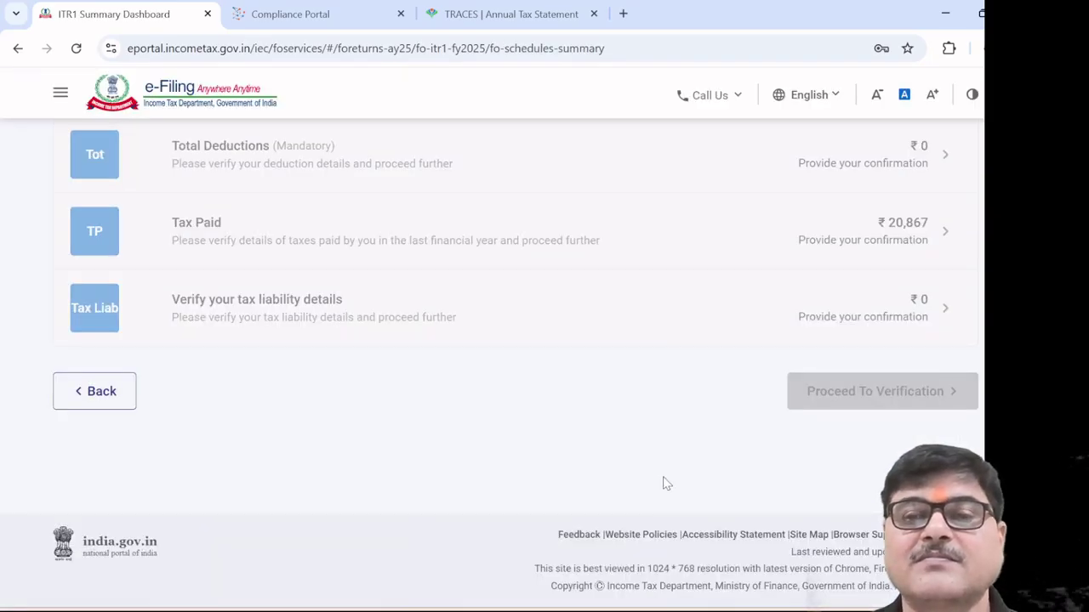
Open the Gross Total Income (₹281) schedule from the Summary Dashboard
{"action": "scroll", "coordinate": [632, 457], "scroll_direction": "up", "scroll_amount": 1}
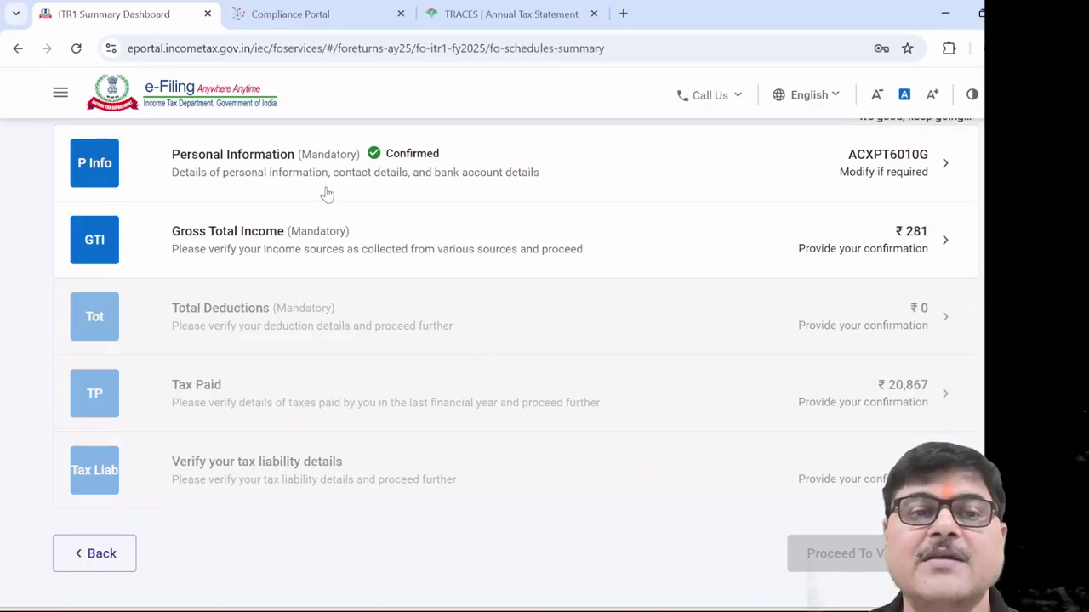
{"action": "left_click", "coordinate": [287, 243]}
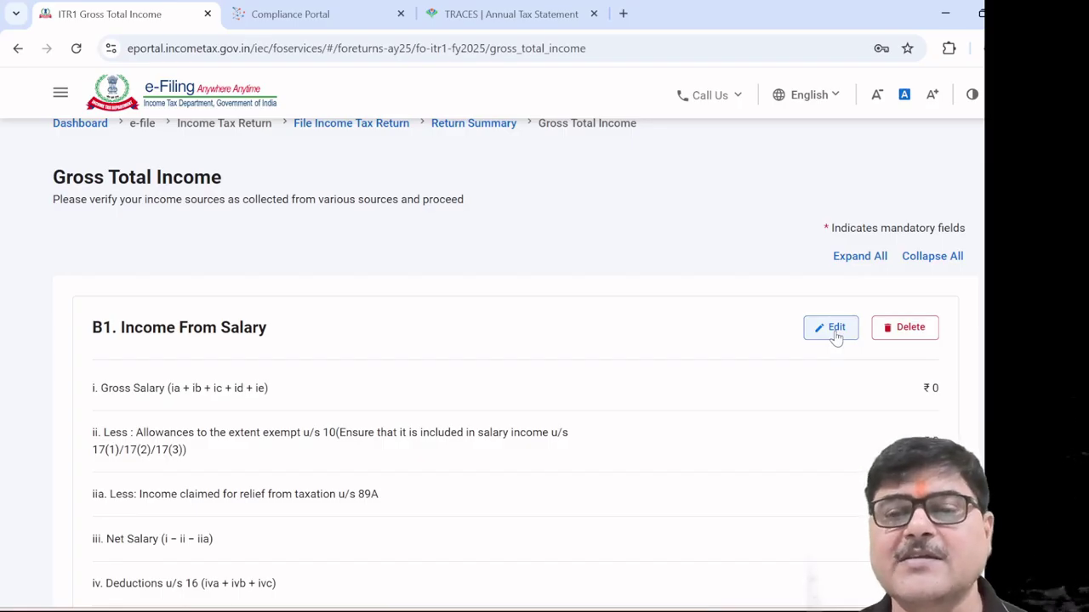
Enter 1215000 as section 17(1) salary, with 0 perquisites and 0 profit in lieu of salary
{"action": "left_click", "coordinate": [836, 332]}
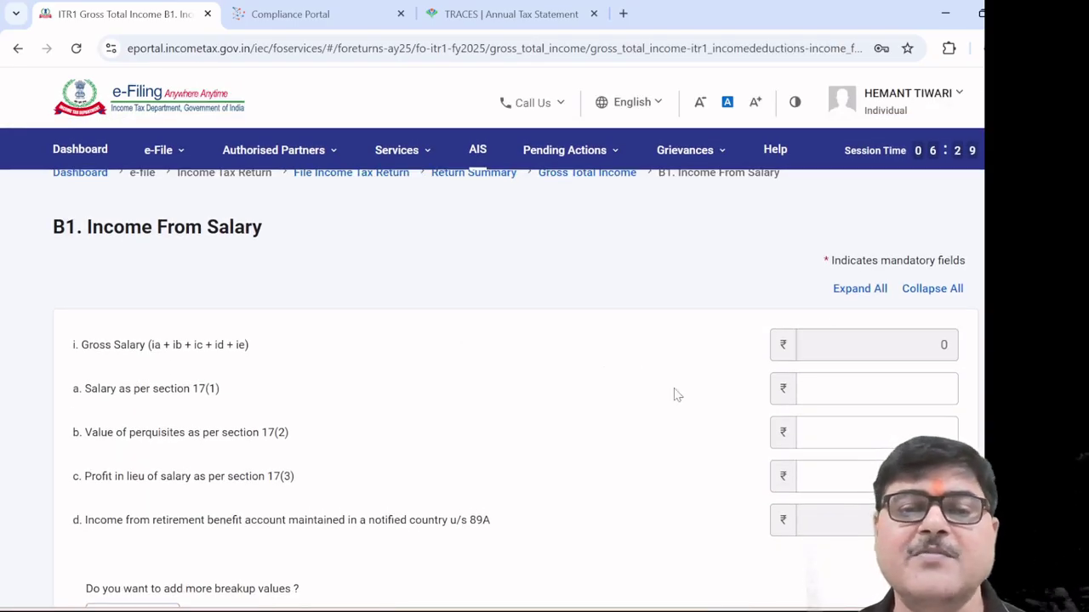
{"action": "left_click", "coordinate": [143, 397]}
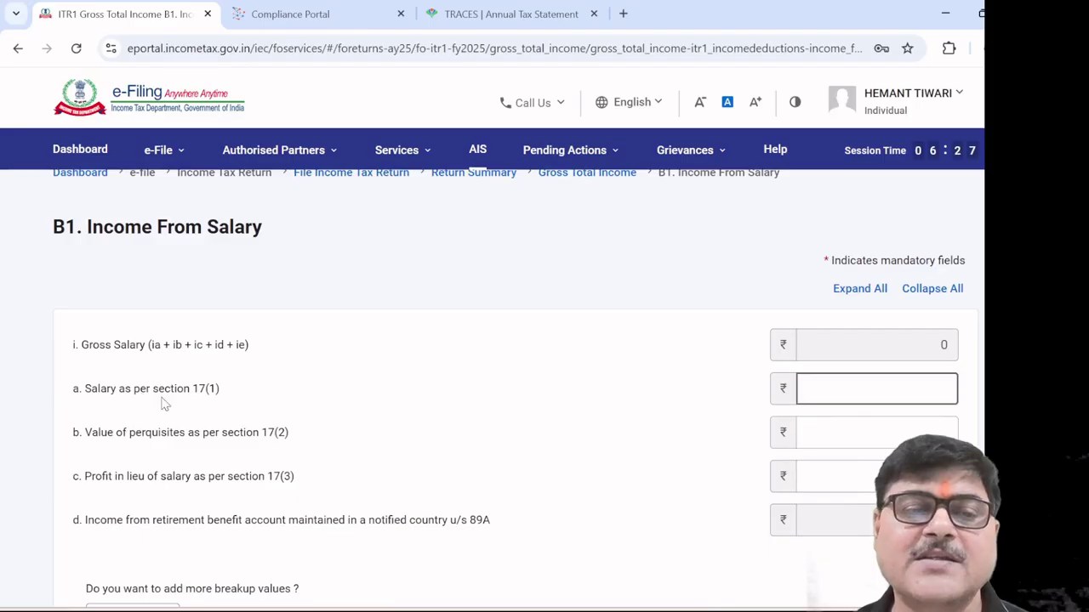
{"action": "left_click", "coordinate": [822, 392]}
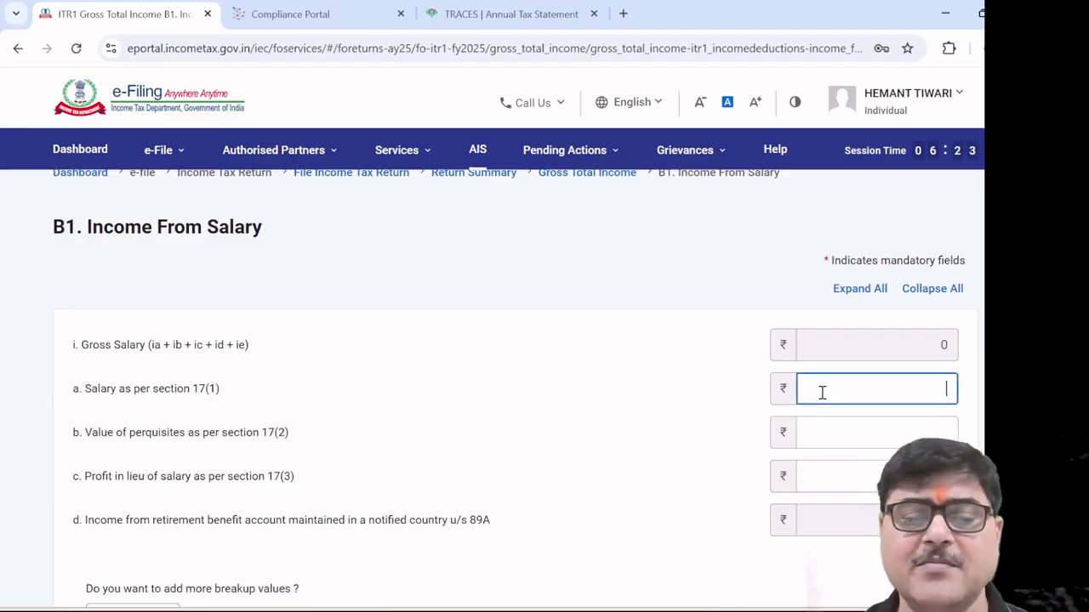
{"action": "type", "text": "121"}
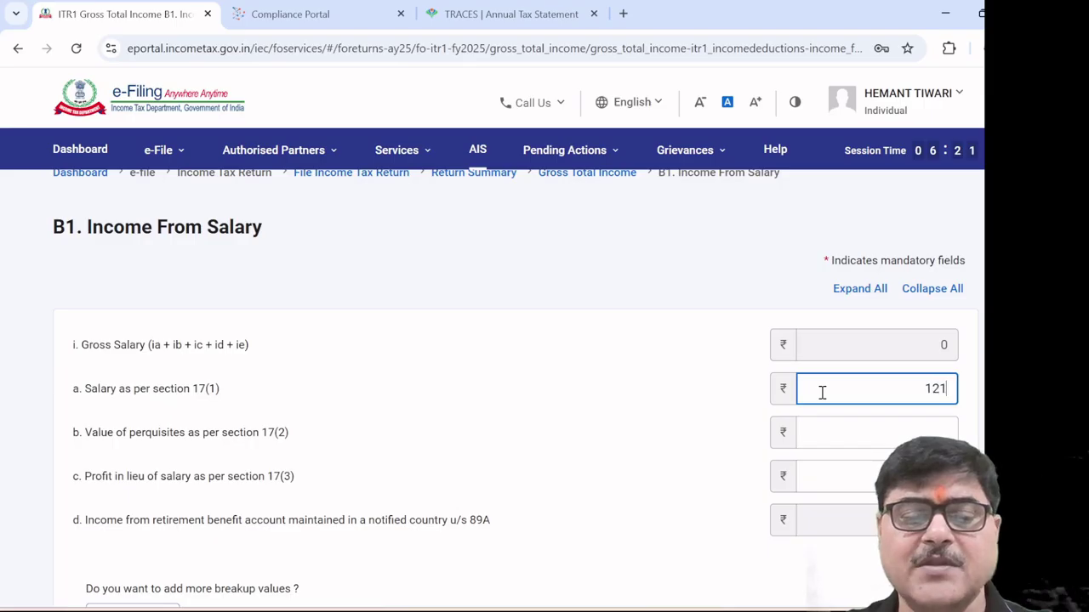
{"action": "type", "text": "5000"}
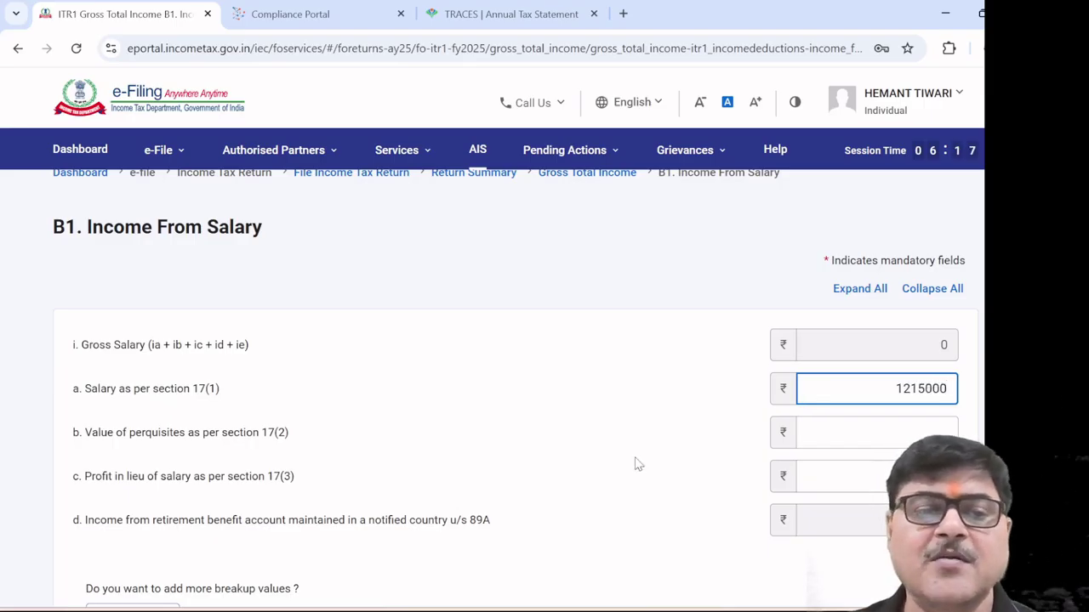
{"action": "left_click", "coordinate": [873, 432]}
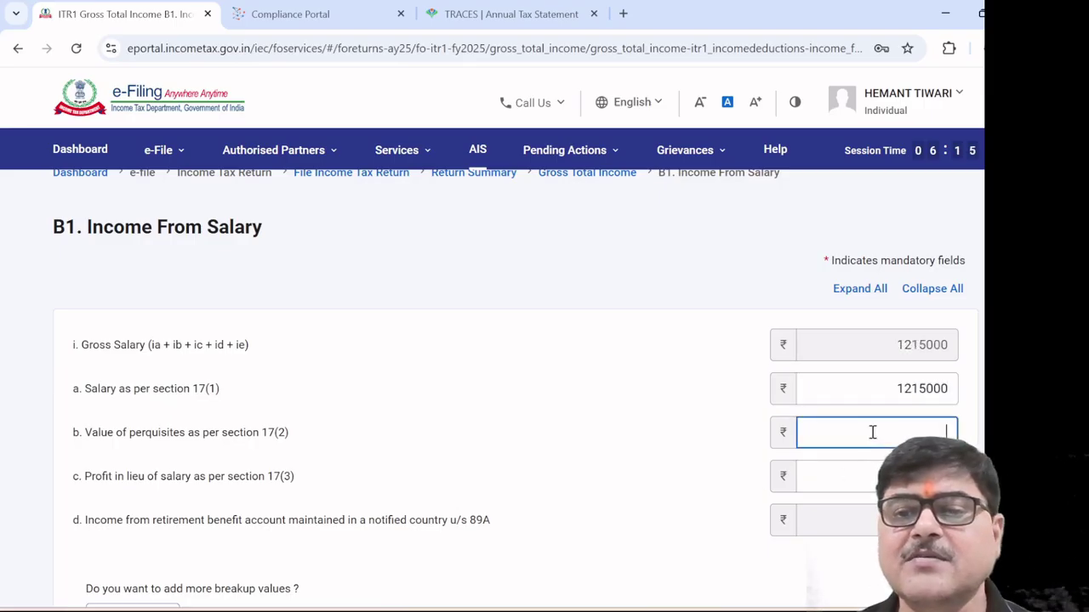
{"action": "left_click", "coordinate": [869, 484]}
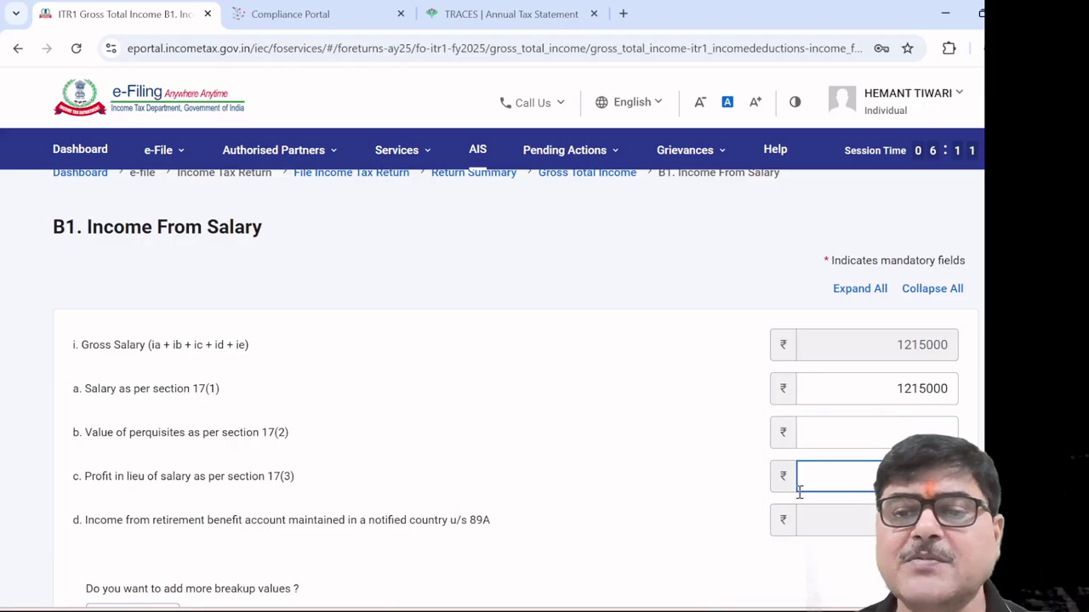
{"action": "left_click", "coordinate": [851, 442]}
{"action": "type", "text": "0"}
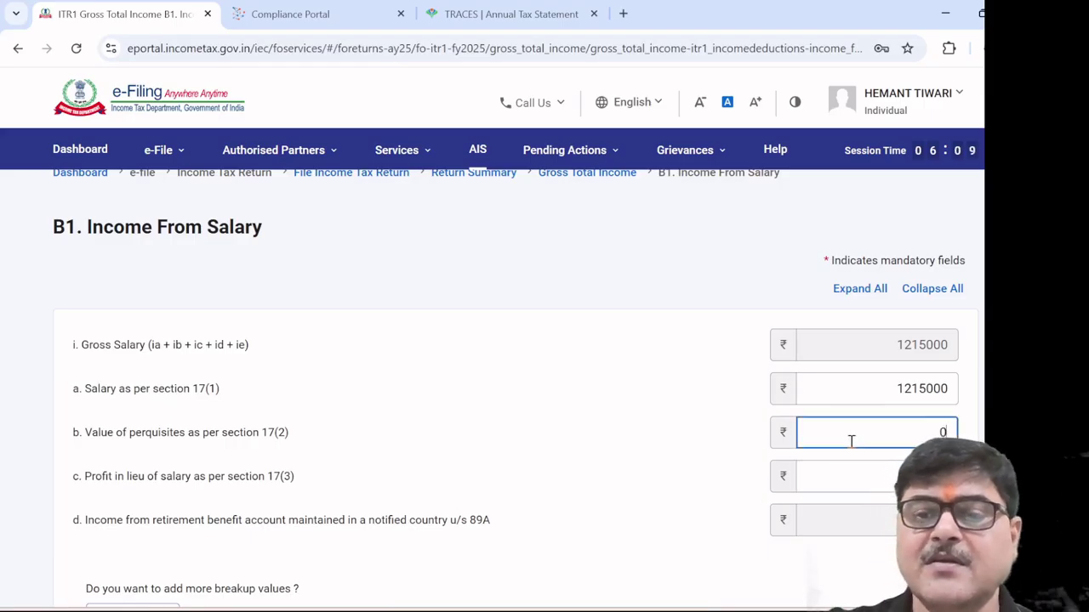
{"action": "left_click", "coordinate": [885, 475]}
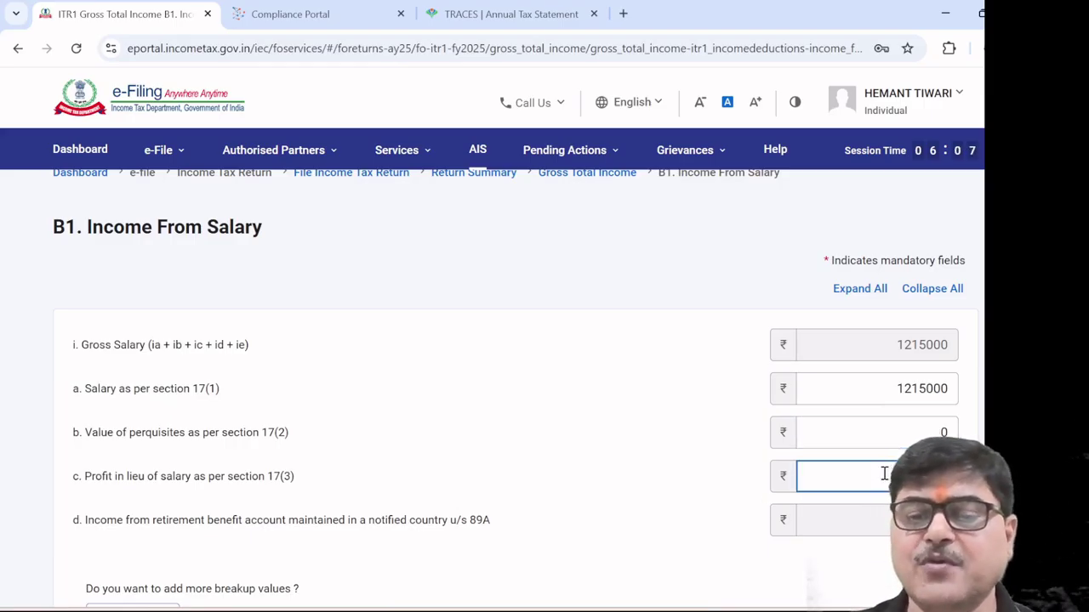
{"action": "type", "text": "0"}
{"action": "scroll", "coordinate": [687, 459], "scroll_direction": "down", "scroll_amount": 3}
{"action": "left_click", "coordinate": [688, 459]}
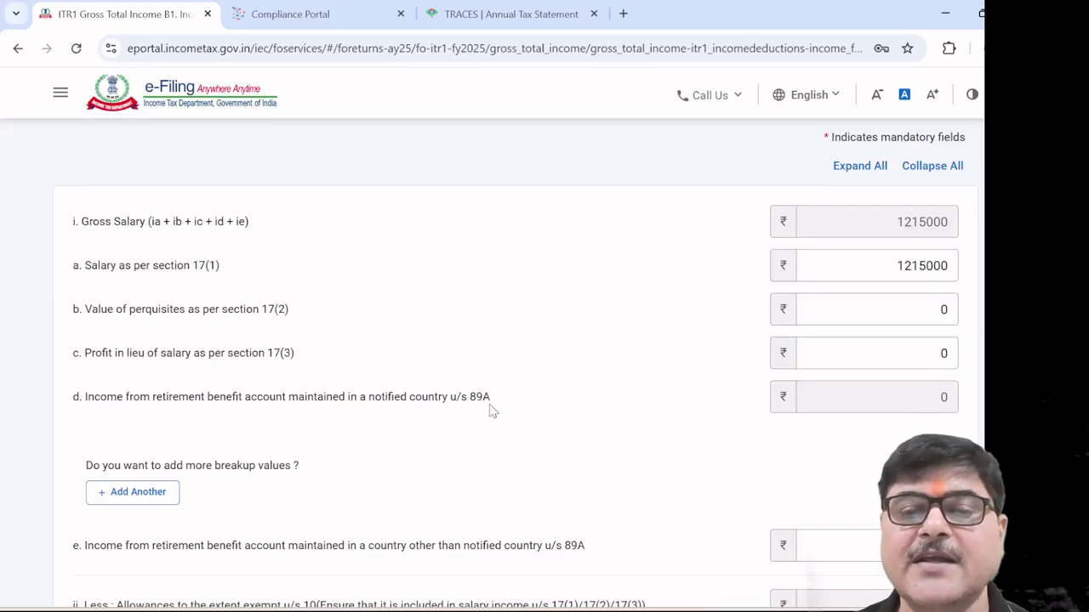
Add an empty 89A country breakup row, then delete it and review the salary totals
{"action": "scroll", "coordinate": [320, 462], "scroll_direction": "down", "scroll_amount": 2}
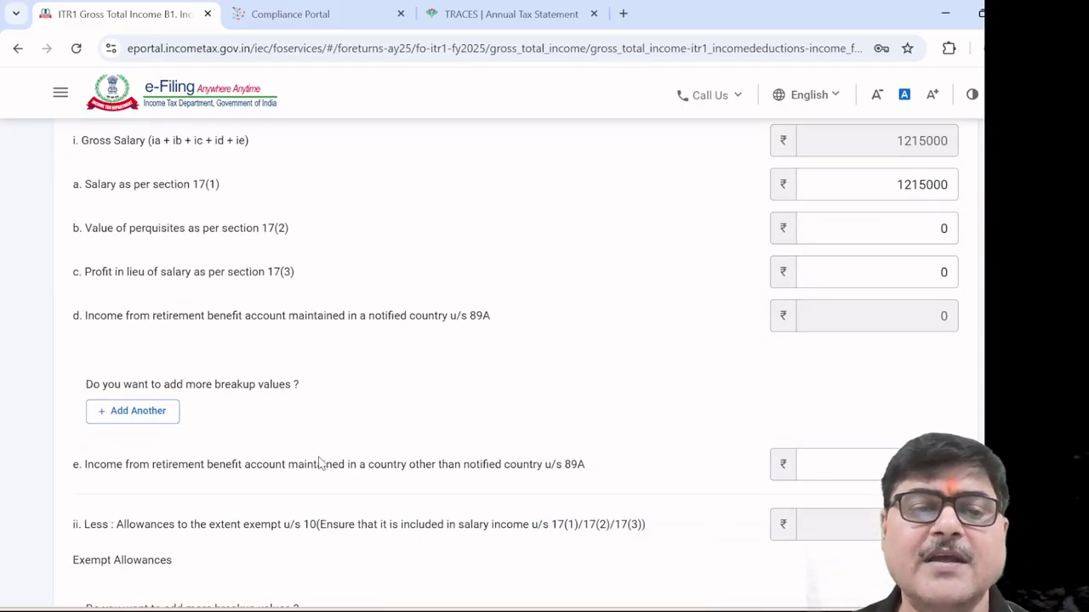
{"action": "left_click", "coordinate": [155, 410]}
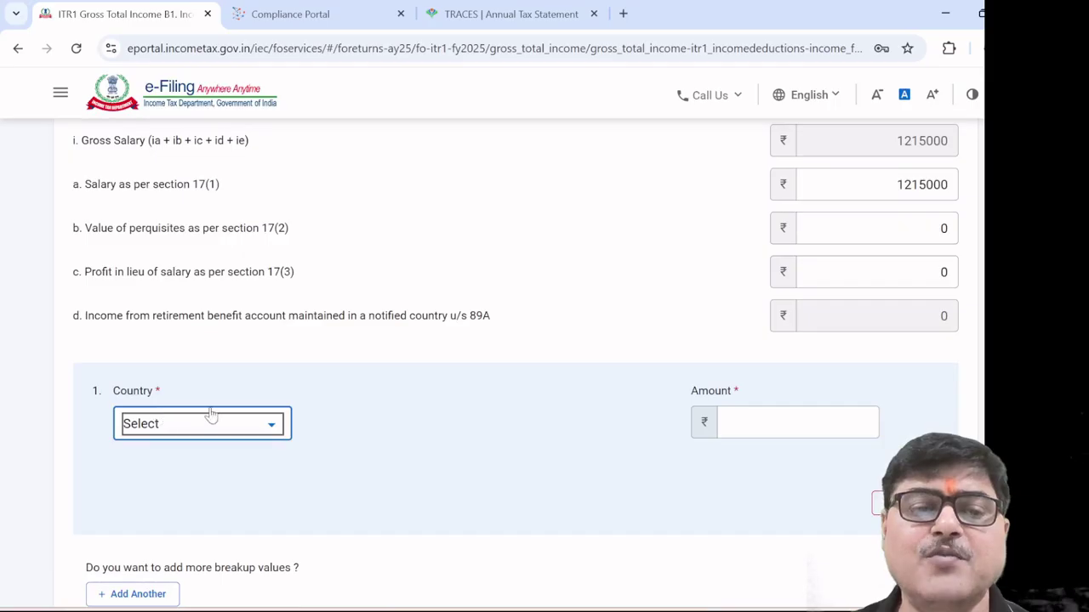
{"action": "left_click", "coordinate": [273, 428]}
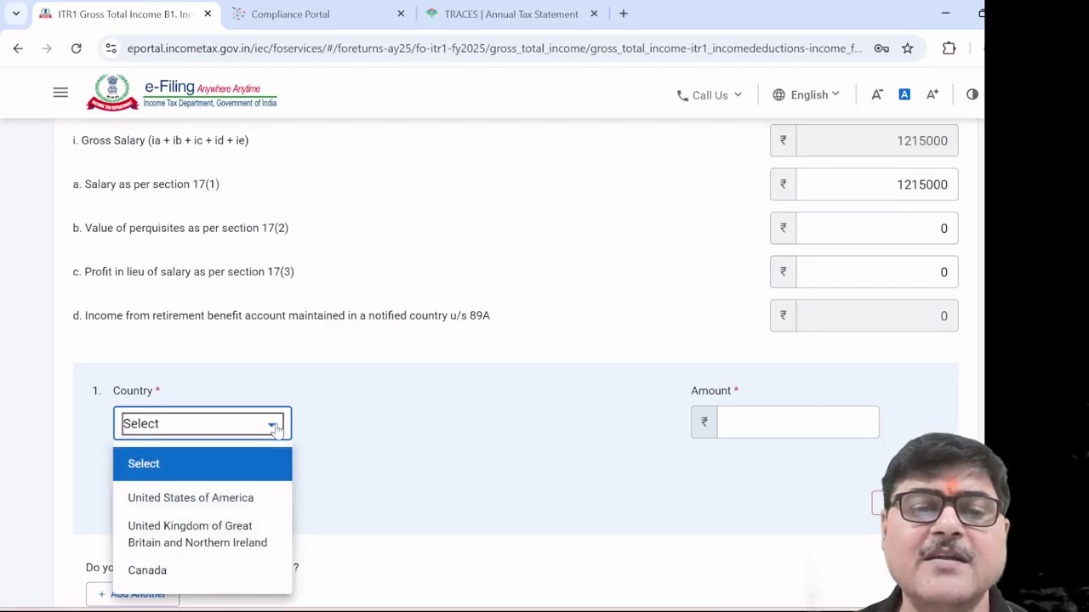
{"action": "left_click", "coordinate": [527, 490]}
{"action": "left_click", "coordinate": [881, 502]}
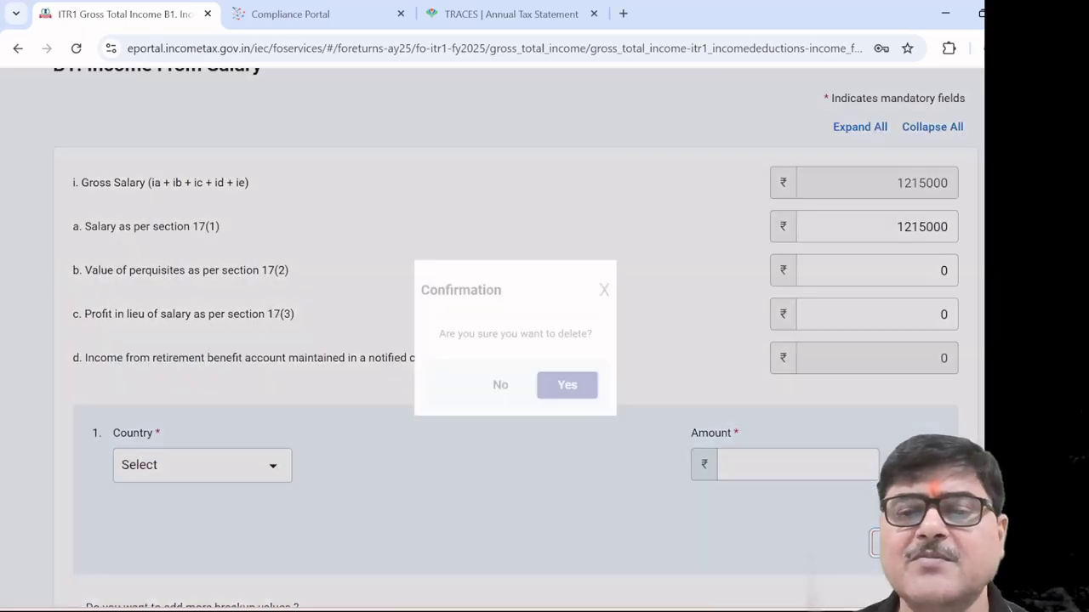
{"action": "left_click", "coordinate": [571, 388]}
{"action": "scroll", "coordinate": [502, 436], "scroll_direction": "down", "scroll_amount": 2}
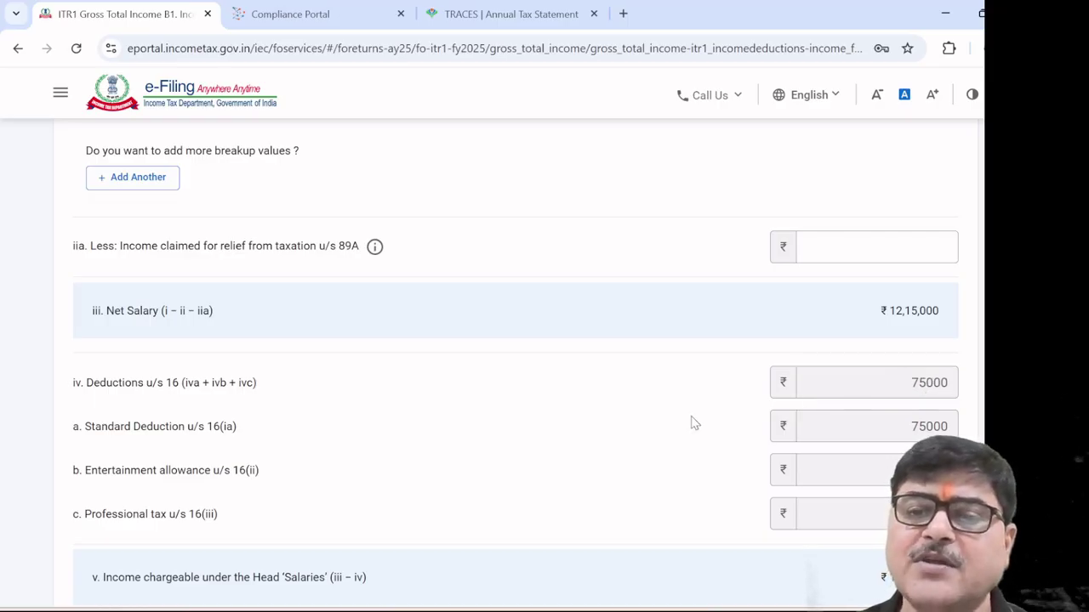
{"action": "scroll", "coordinate": [692, 423], "scroll_direction": "down", "scroll_amount": 1}
{"action": "scroll", "coordinate": [692, 423], "scroll_direction": "down", "scroll_amount": 1}
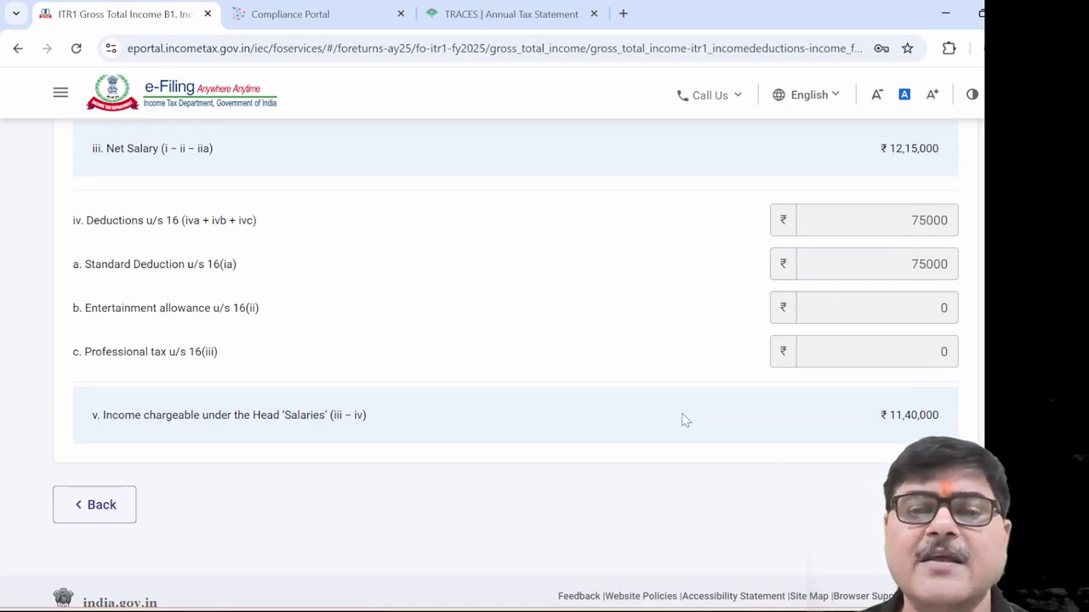
{"action": "scroll", "coordinate": [685, 420], "scroll_direction": "up", "scroll_amount": 4}
{"action": "scroll", "coordinate": [685, 419], "scroll_direction": "down", "scroll_amount": 5}
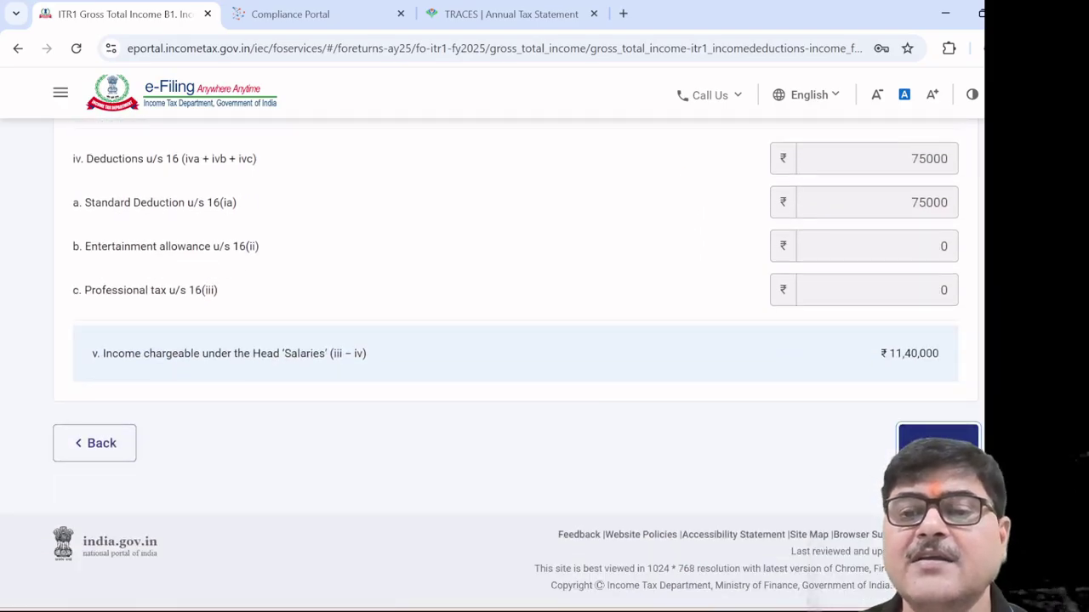
Save the salary details and return to the Gross Total Income schedule
{"action": "left_click", "coordinate": [937, 438]}
{"action": "scroll", "coordinate": [652, 425], "scroll_direction": "up", "scroll_amount": 8}
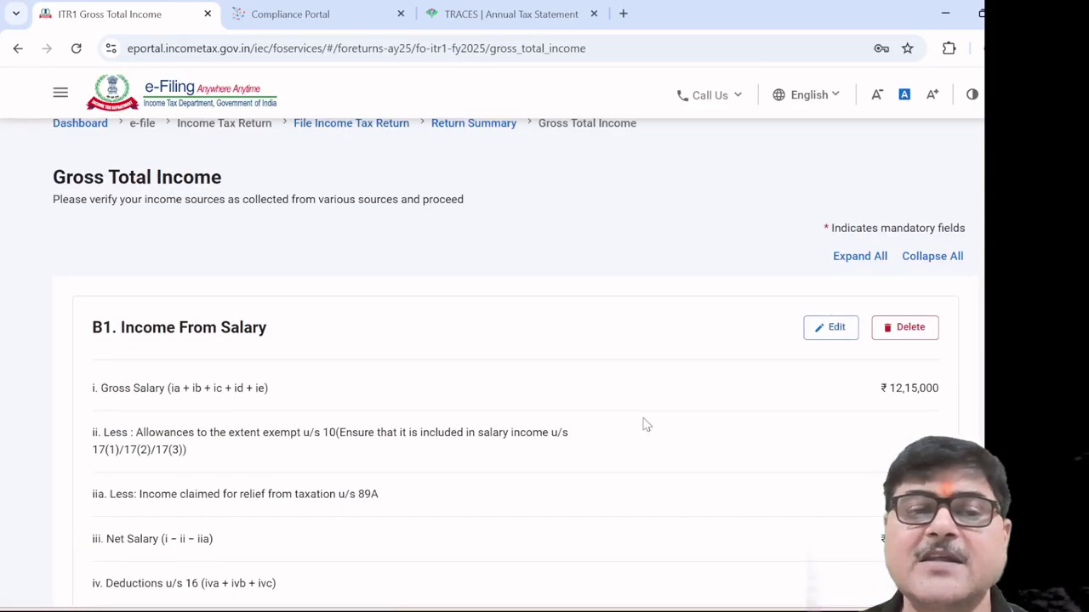
{"action": "scroll", "coordinate": [647, 424], "scroll_direction": "down", "scroll_amount": 5}
{"action": "scroll", "coordinate": [647, 424], "scroll_direction": "down", "scroll_amount": 1}
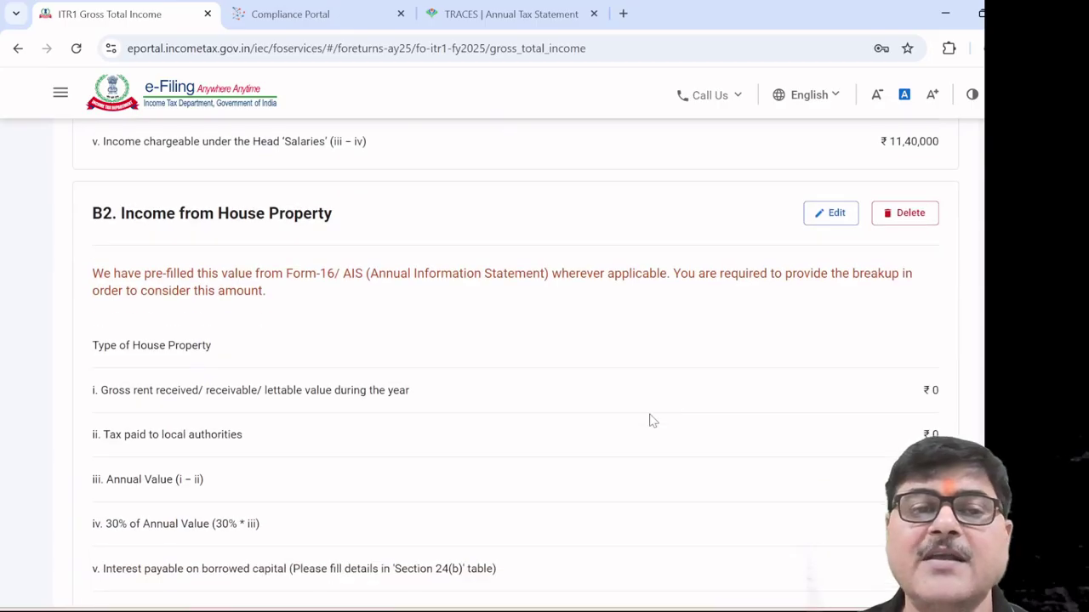
Set the house property type to Self Occupied in the house property details
{"action": "left_click", "coordinate": [819, 216]}
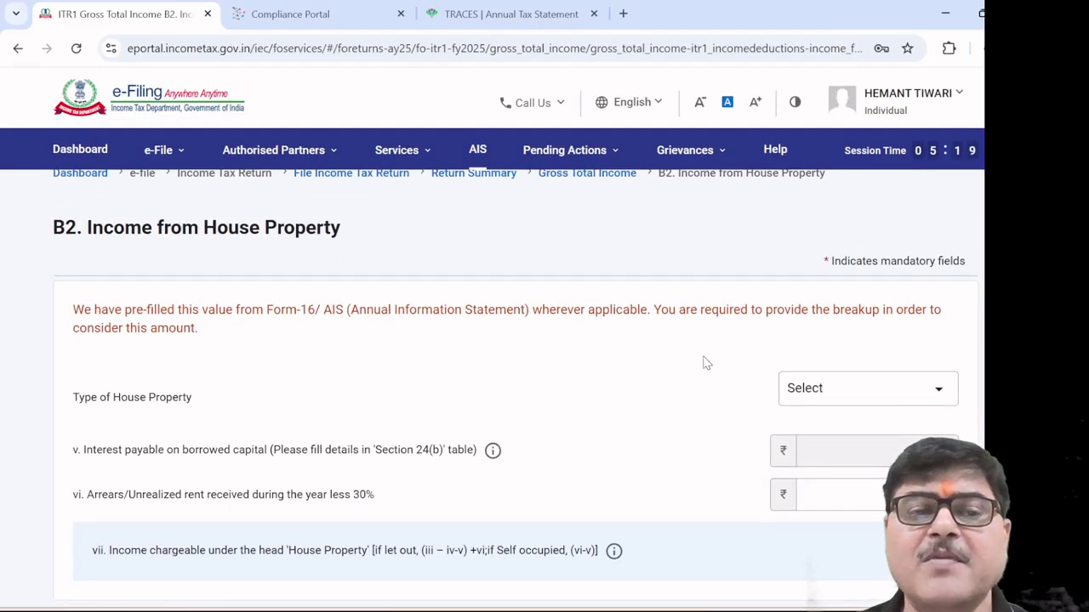
{"action": "scroll", "coordinate": [706, 362], "scroll_direction": "down", "scroll_amount": 2}
{"action": "left_click", "coordinate": [940, 268]}
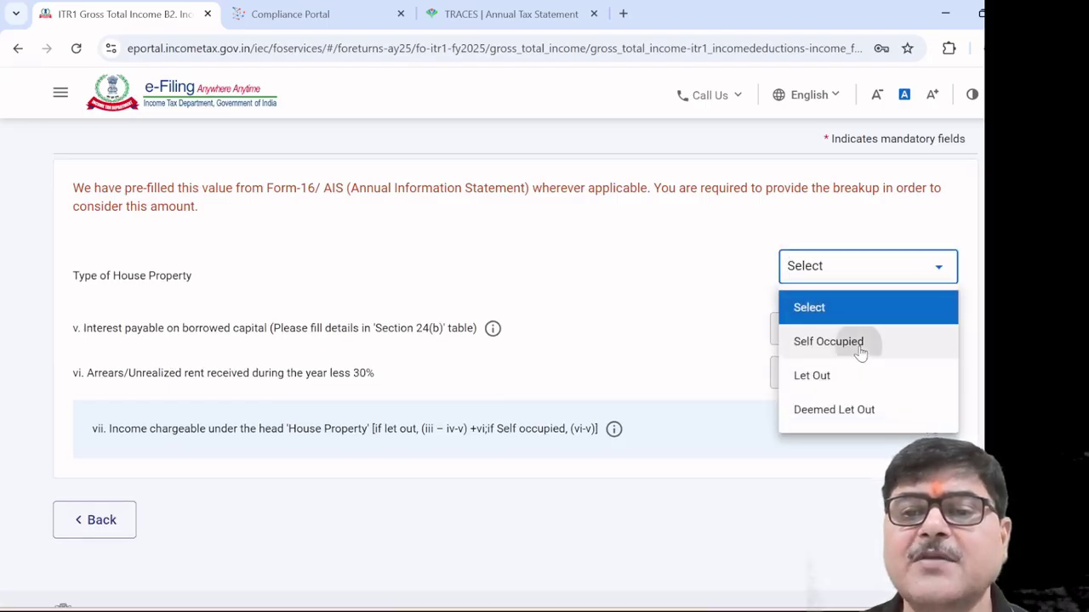
{"action": "left_click", "coordinate": [856, 343]}
{"action": "left_click", "coordinate": [827, 376]}
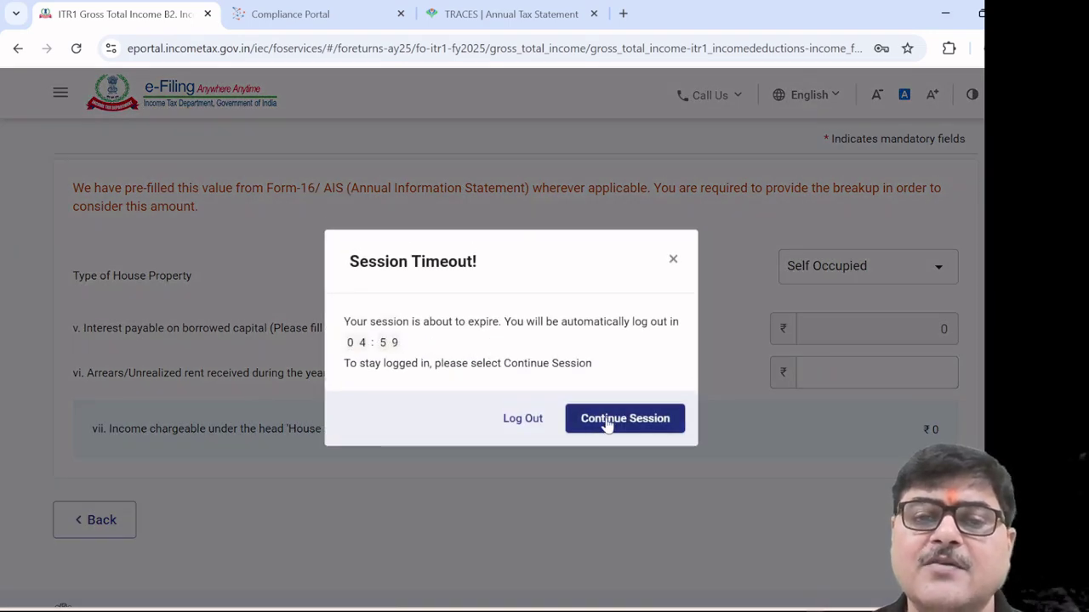
Keep the login session alive and enter 35000 as arrears/unrealized rent
{"action": "left_click", "coordinate": [607, 421]}
{"action": "left_click", "coordinate": [100, 383]}
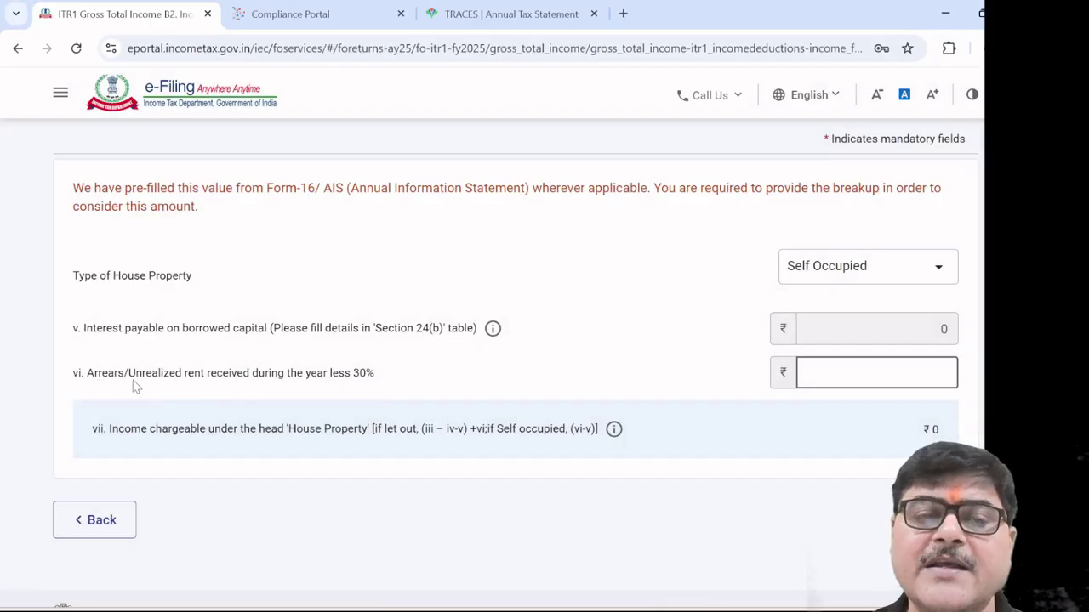
{"action": "left_click", "coordinate": [252, 402]}
{"action": "left_click", "coordinate": [856, 380]}
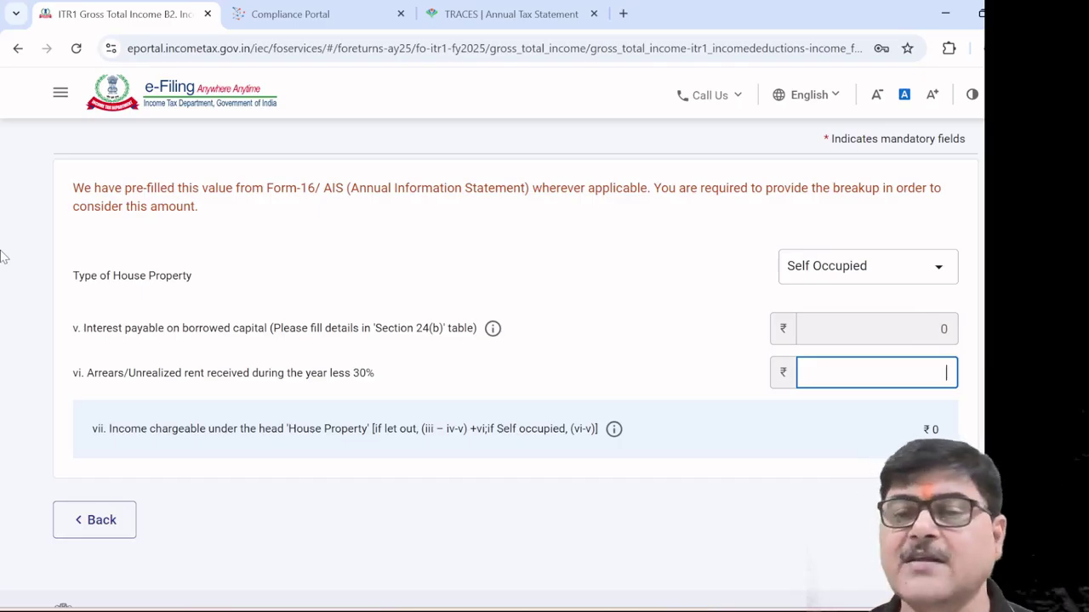
{"action": "type", "text": "3"}
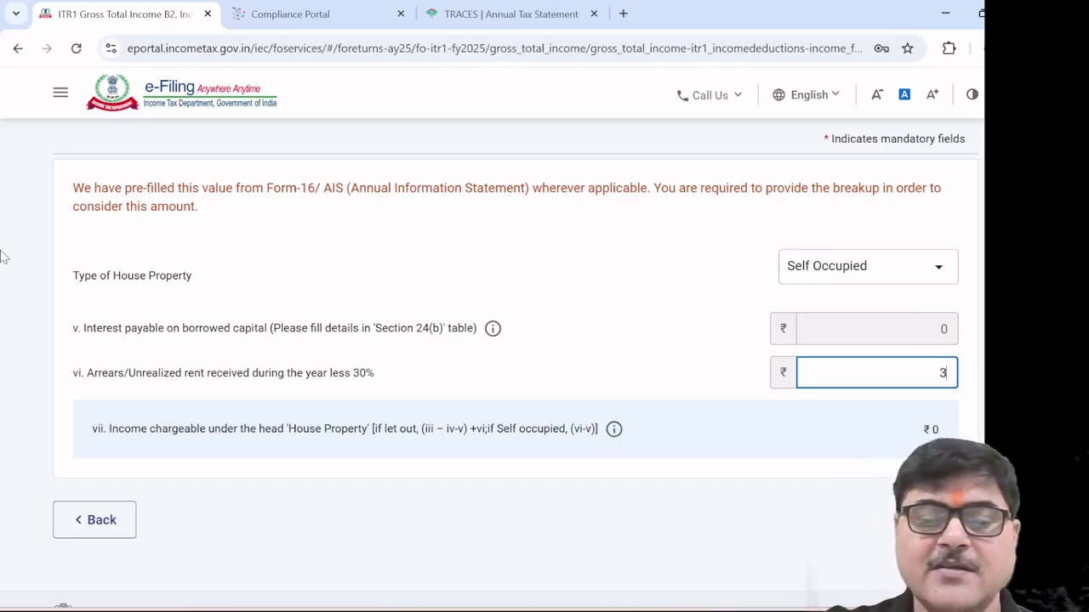
{"action": "type", "text": "5000"}
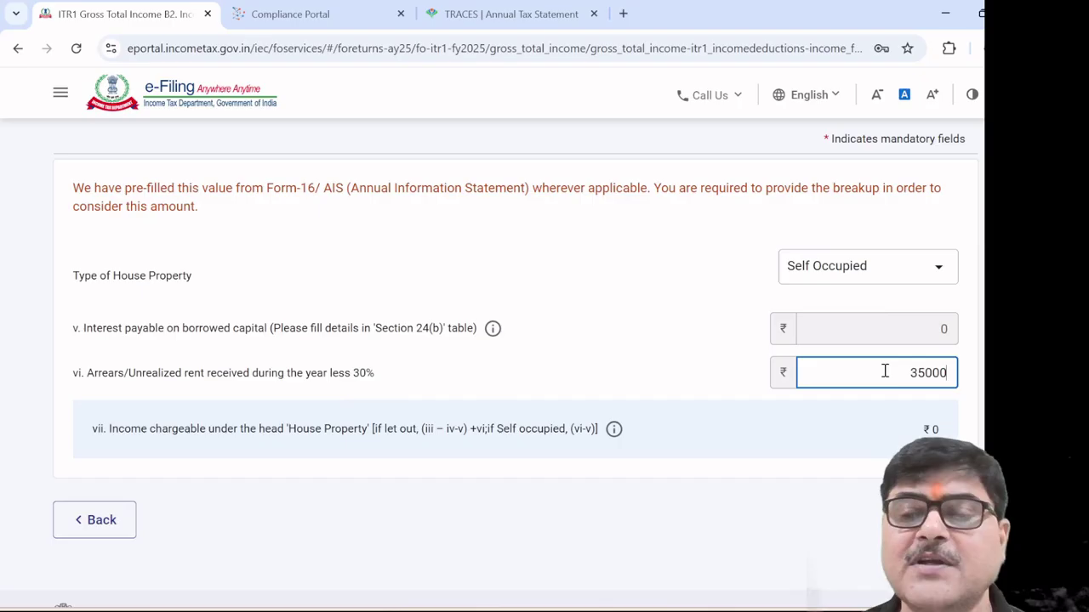
{"action": "left_click", "coordinate": [939, 271]}
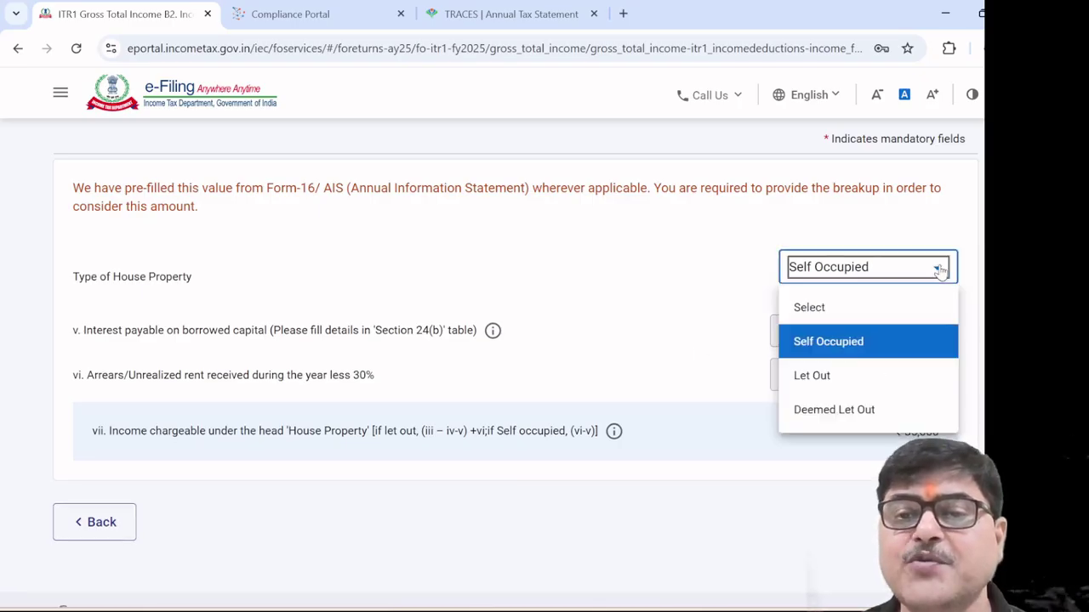
Switch the house property to Let Out and clear the arrears amount
{"action": "left_click", "coordinate": [841, 376]}
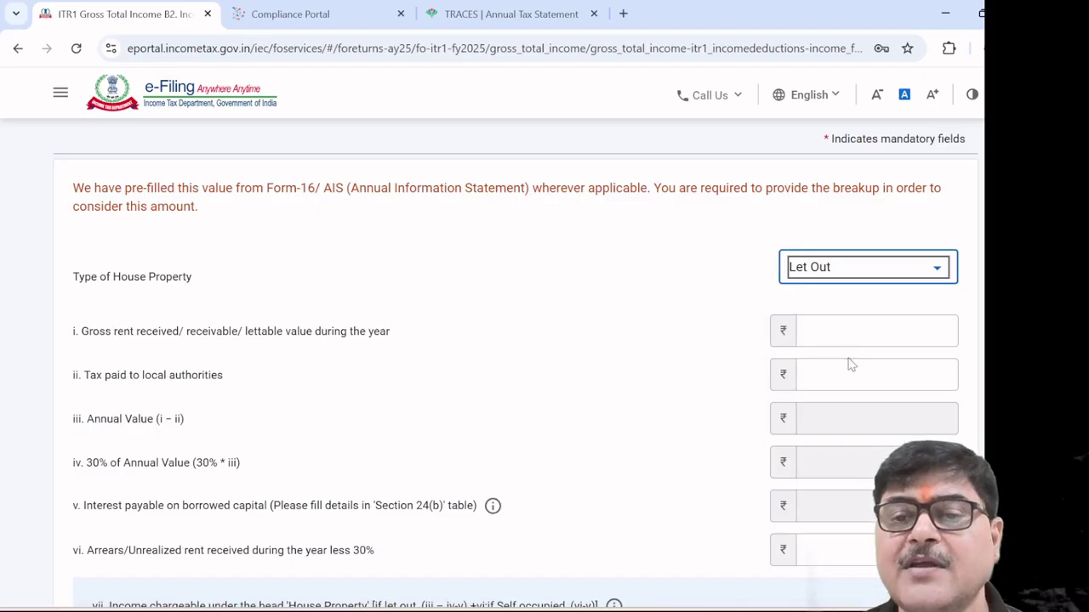
{"action": "scroll", "coordinate": [683, 386], "scroll_direction": "down", "scroll_amount": 3}
{"action": "scroll", "coordinate": [683, 386], "scroll_direction": "up", "scroll_amount": 2}
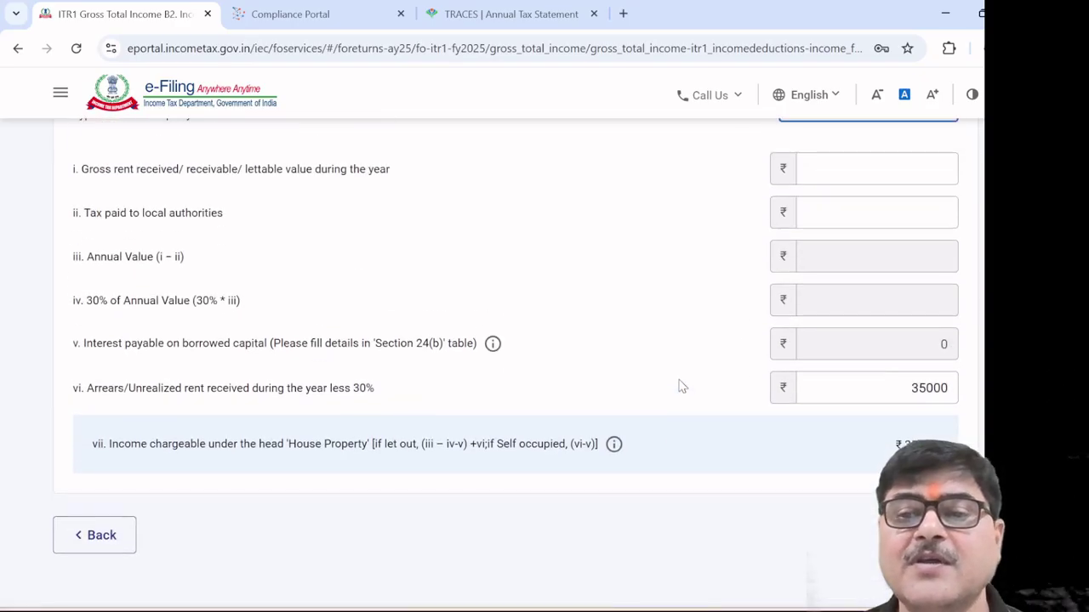
{"action": "left_click", "coordinate": [821, 468]}
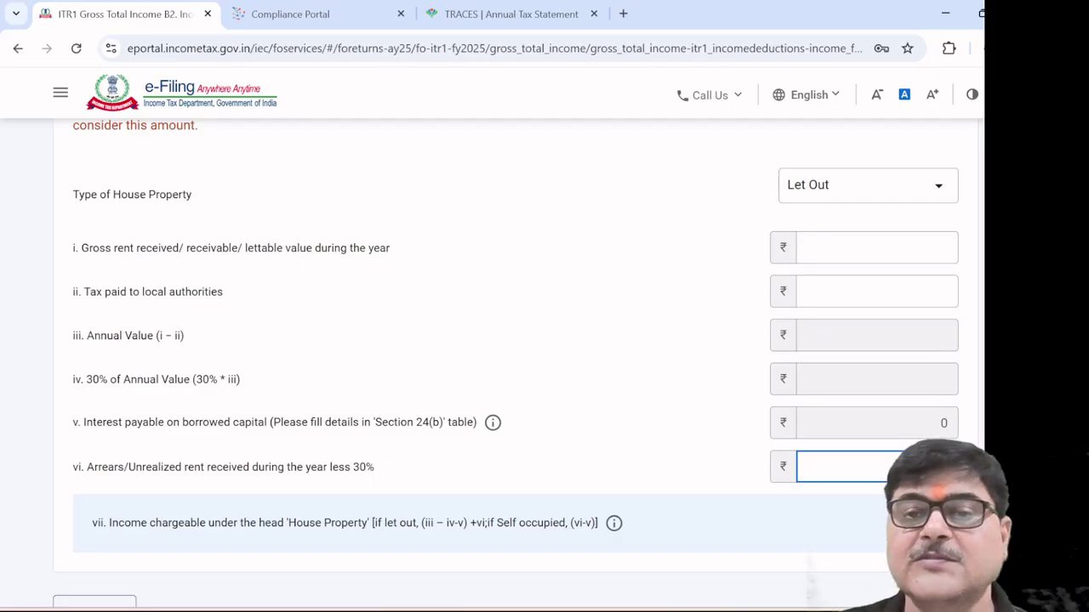
{"action": "left_click", "coordinate": [631, 371]}
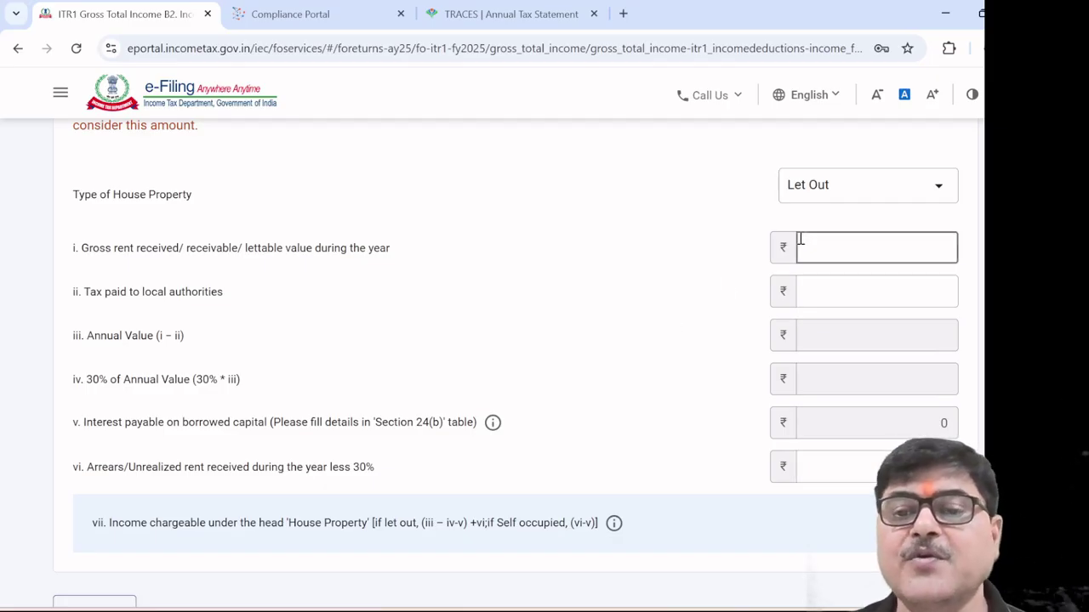
Enter 200000 gross rent received and 0 tax paid to local authorities
{"action": "left_click", "coordinate": [849, 244]}
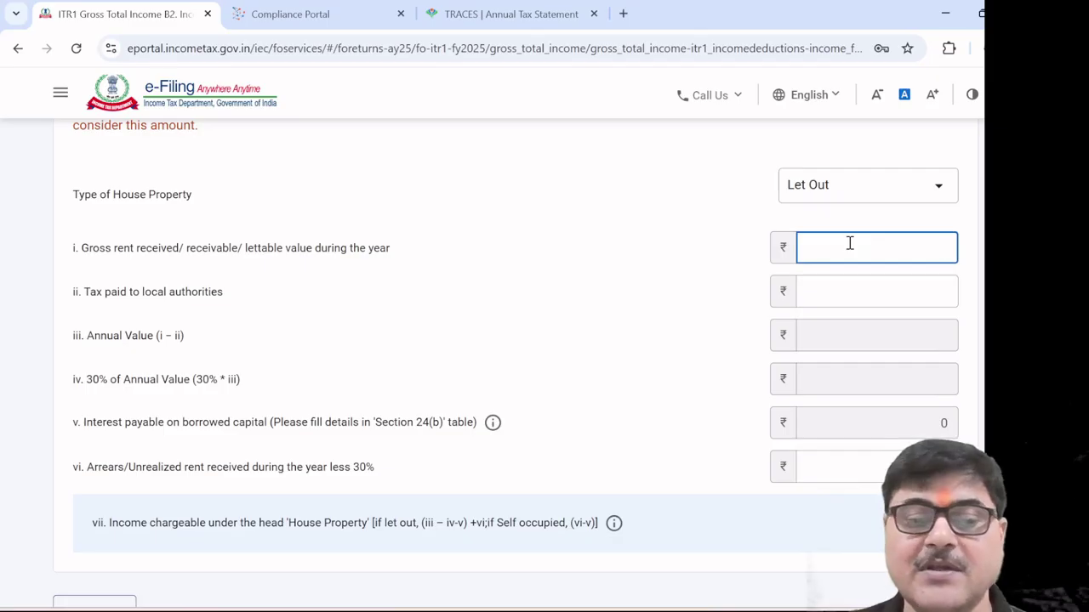
{"action": "type", "text": "2"}
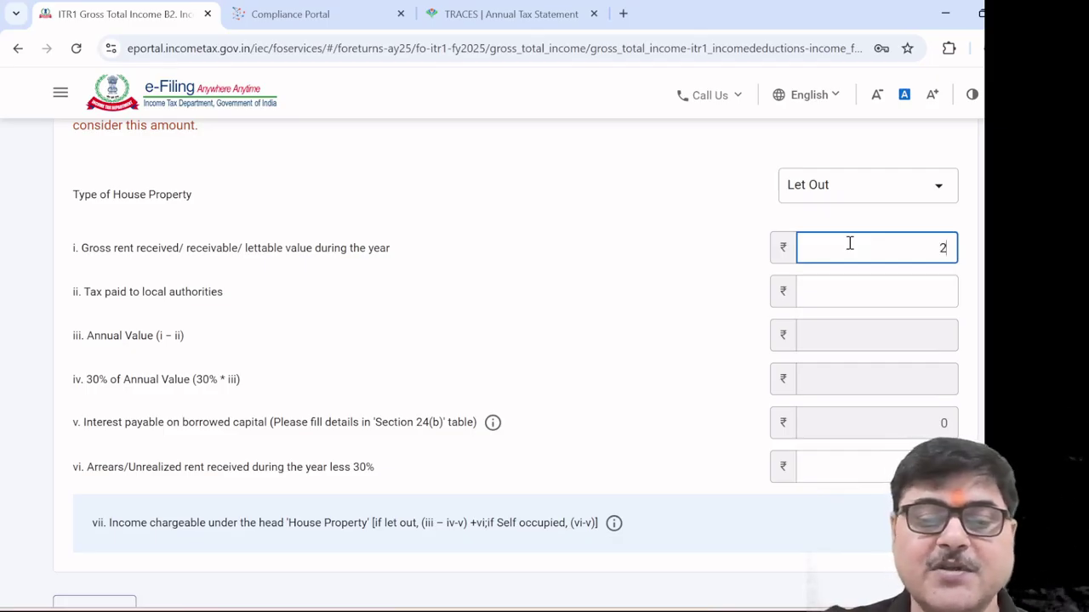
{"action": "type", "text": "00000"}
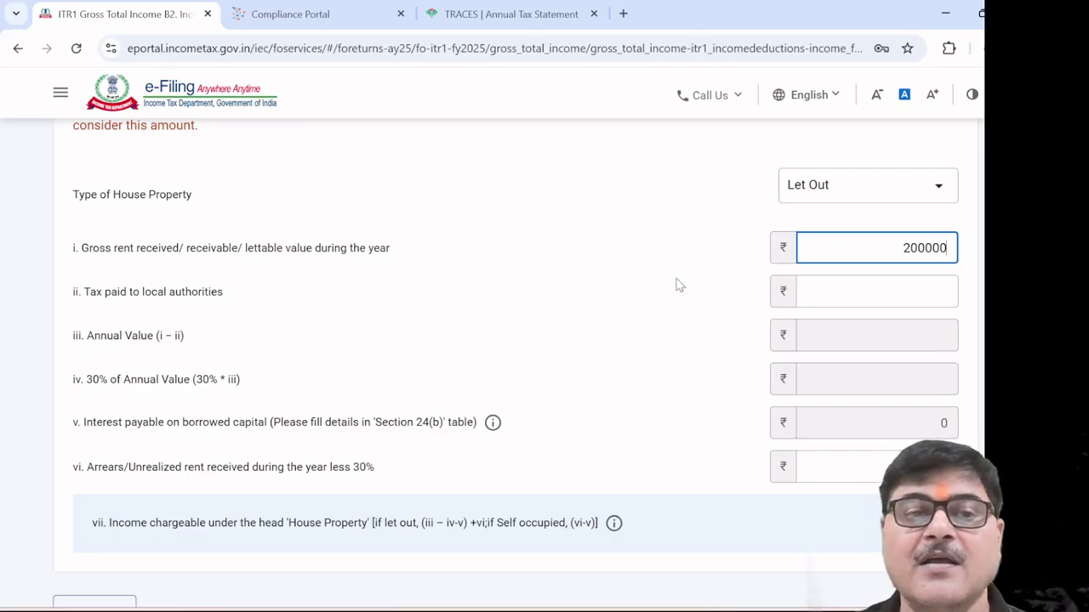
{"action": "left_click", "coordinate": [679, 285]}
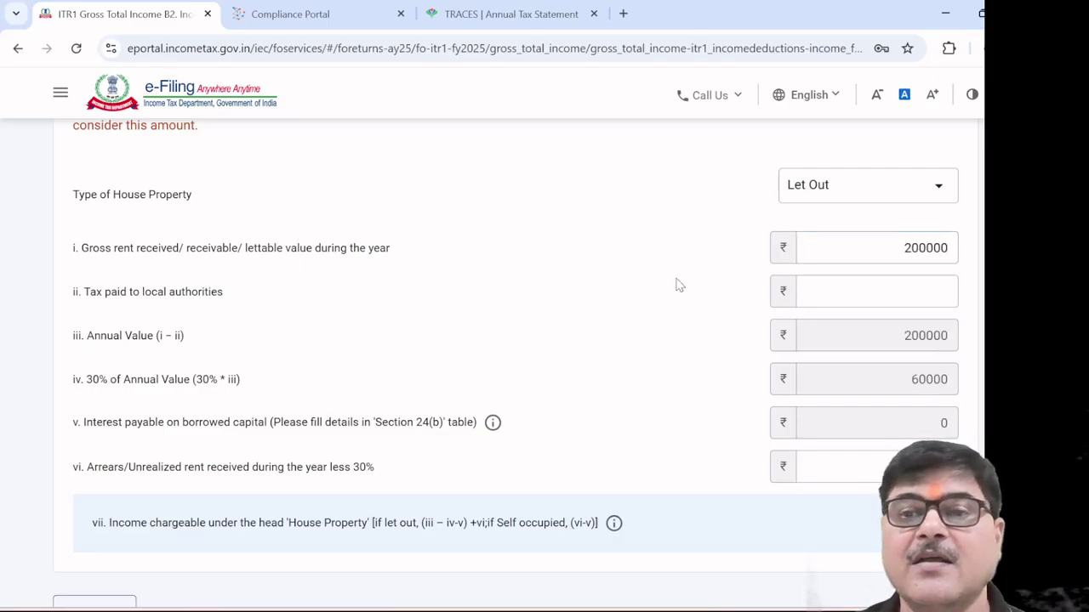
{"action": "left_click", "coordinate": [905, 291]}
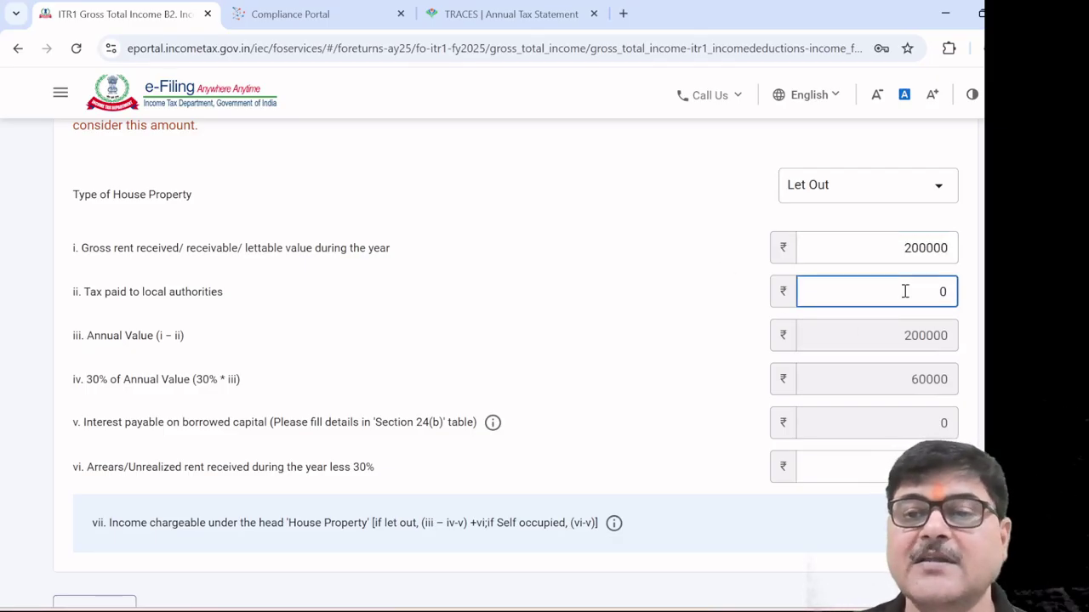
{"action": "left_click", "coordinate": [697, 312]}
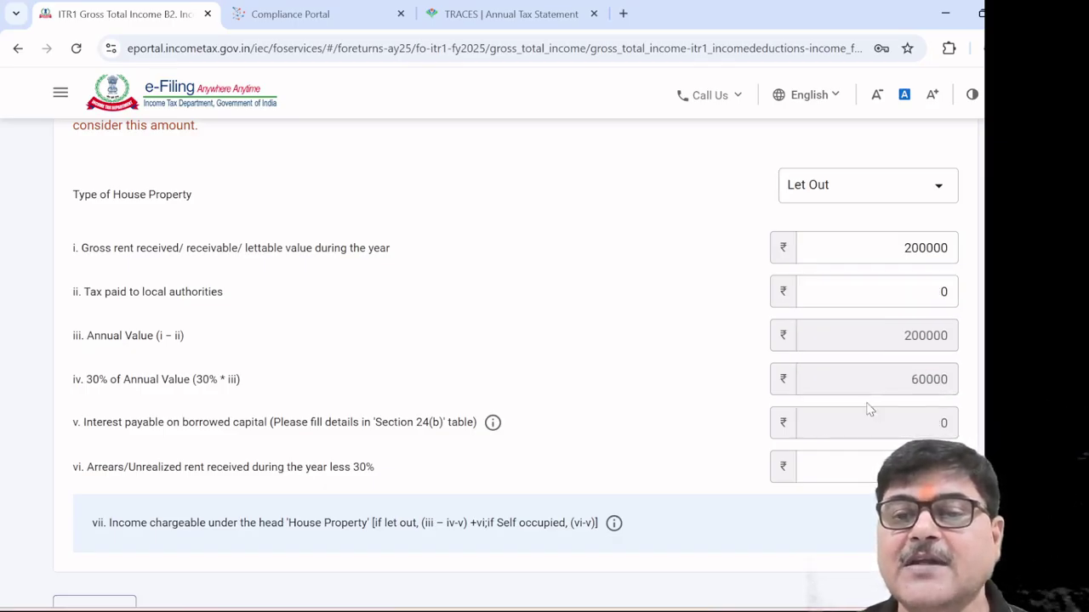
{"action": "scroll", "coordinate": [651, 442], "scroll_direction": "down", "scroll_amount": 1}
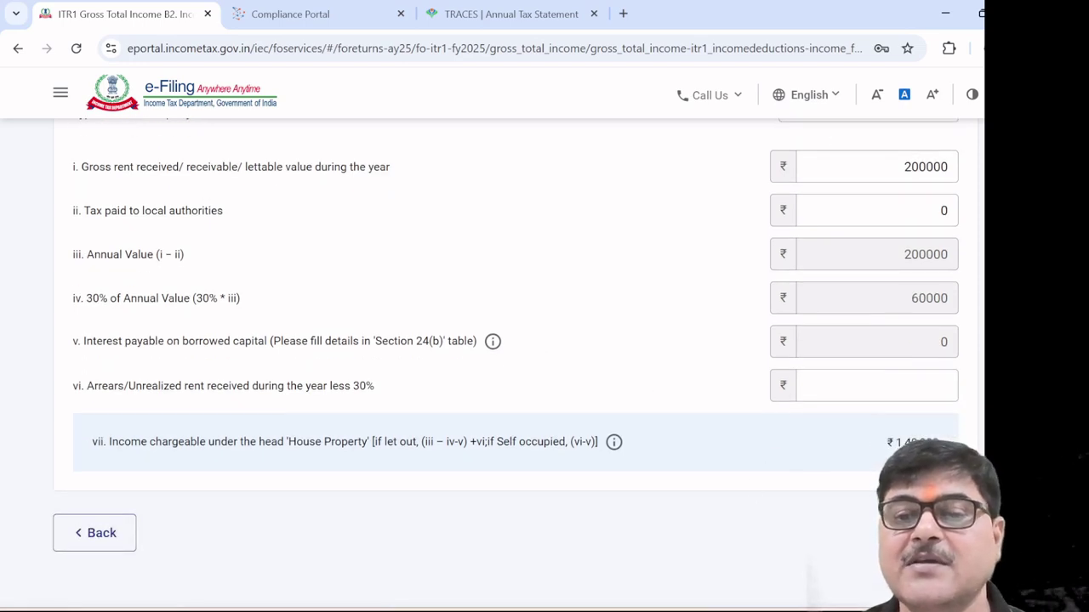
Return to the Gross Total Income summary, with house property income now ₹1,40,000
{"action": "left_click", "coordinate": [914, 533]}
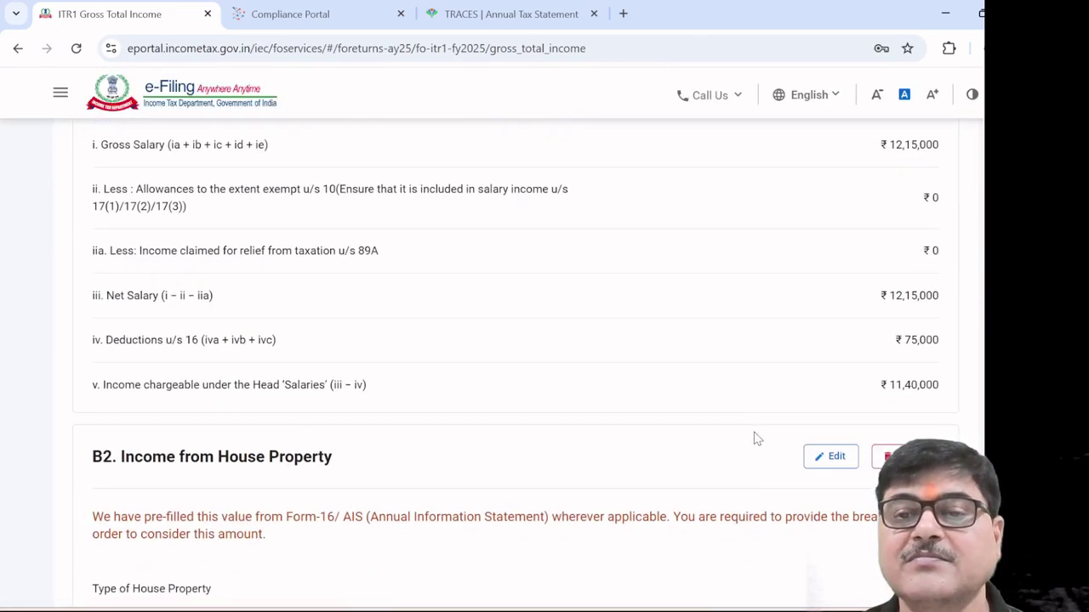
{"action": "scroll", "coordinate": [757, 439], "scroll_direction": "down", "scroll_amount": 5}
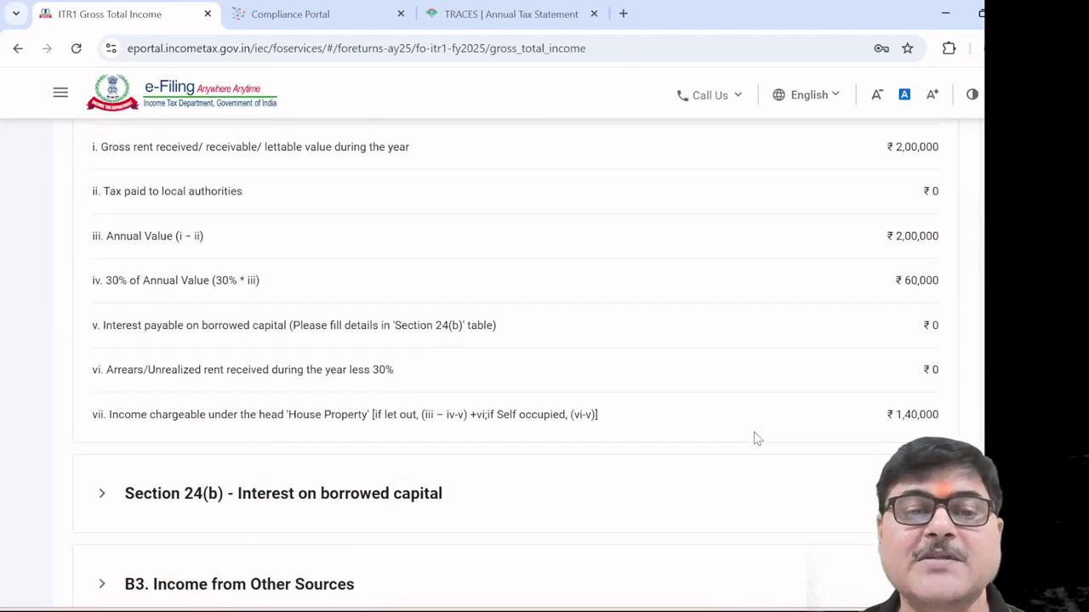
{"action": "scroll", "coordinate": [631, 450], "scroll_direction": "down", "scroll_amount": 1}
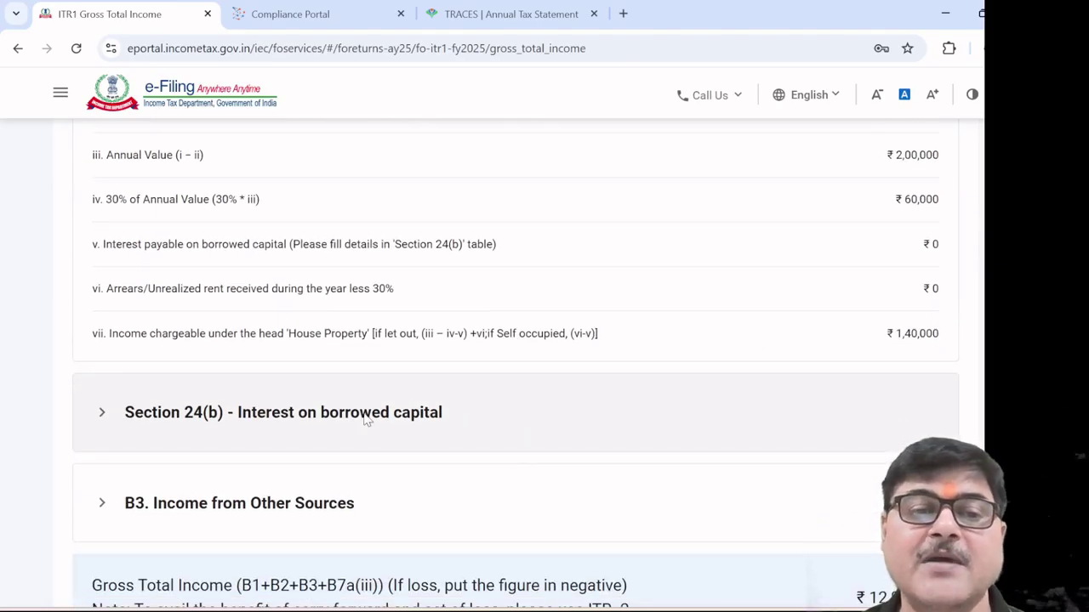
Add a Section 24(b) borrowed-capital loan entry with the loan taken from Bank
{"action": "left_click", "coordinate": [366, 420]}
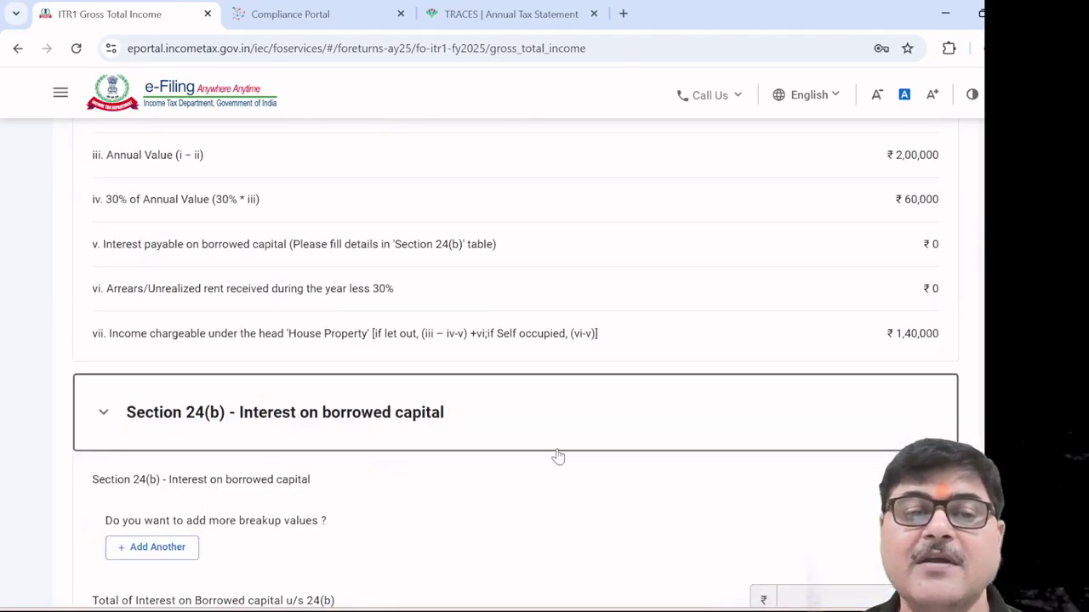
{"action": "scroll", "coordinate": [518, 447], "scroll_direction": "down", "scroll_amount": 1}
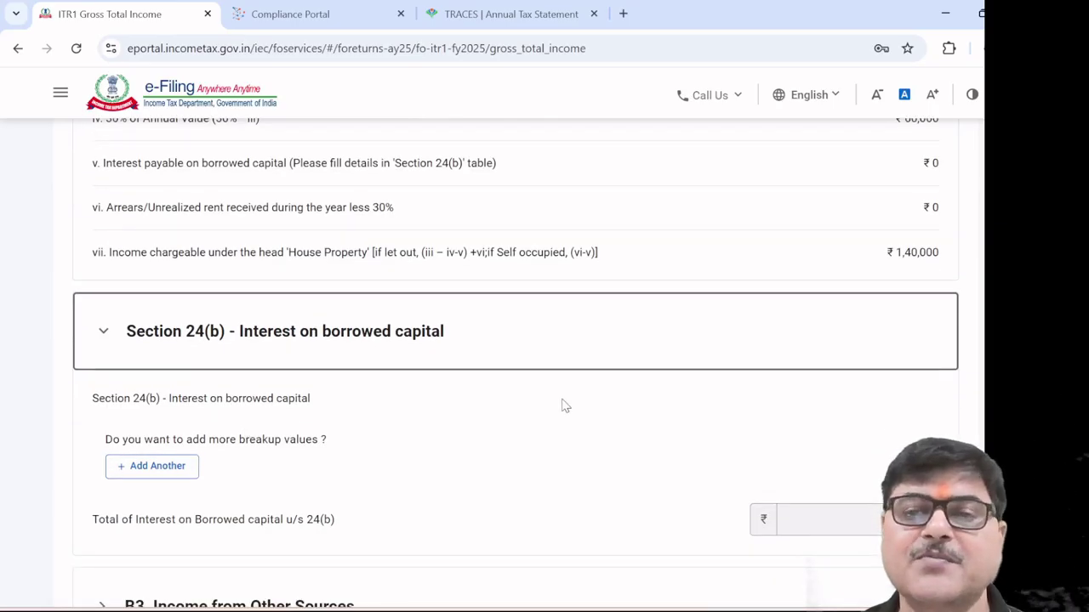
{"action": "left_click", "coordinate": [172, 466]}
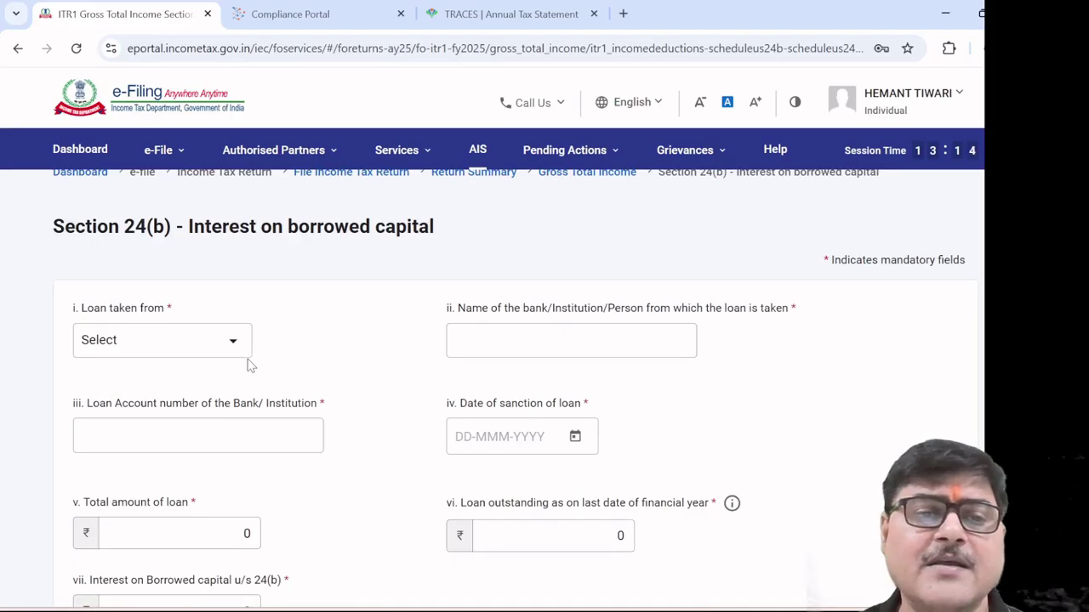
{"action": "left_click", "coordinate": [235, 342]}
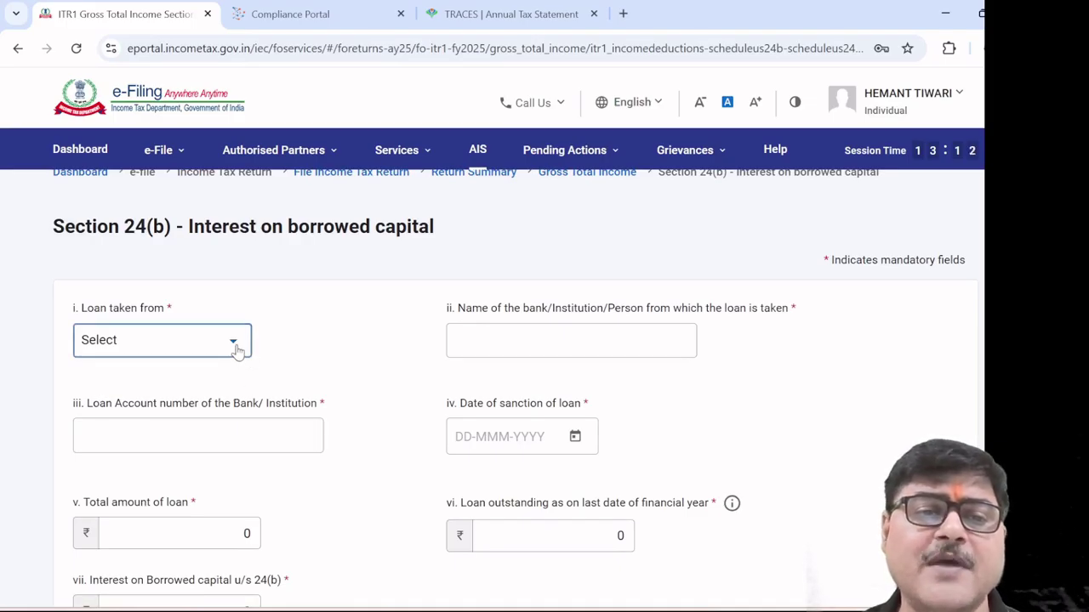
{"action": "left_click", "coordinate": [186, 417]}
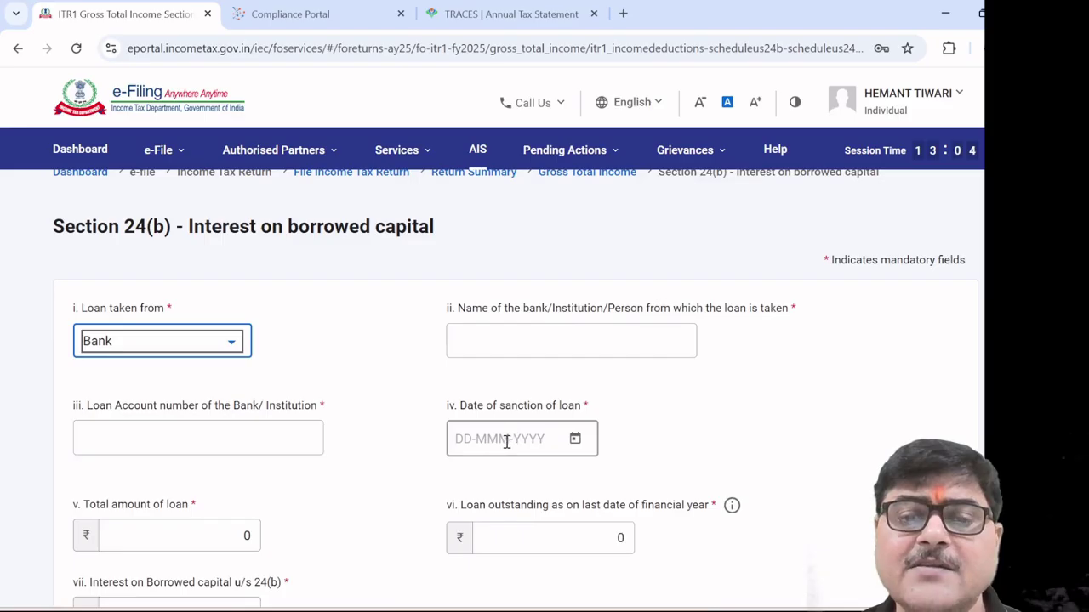
{"action": "scroll", "coordinate": [507, 441], "scroll_direction": "down", "scroll_amount": 2}
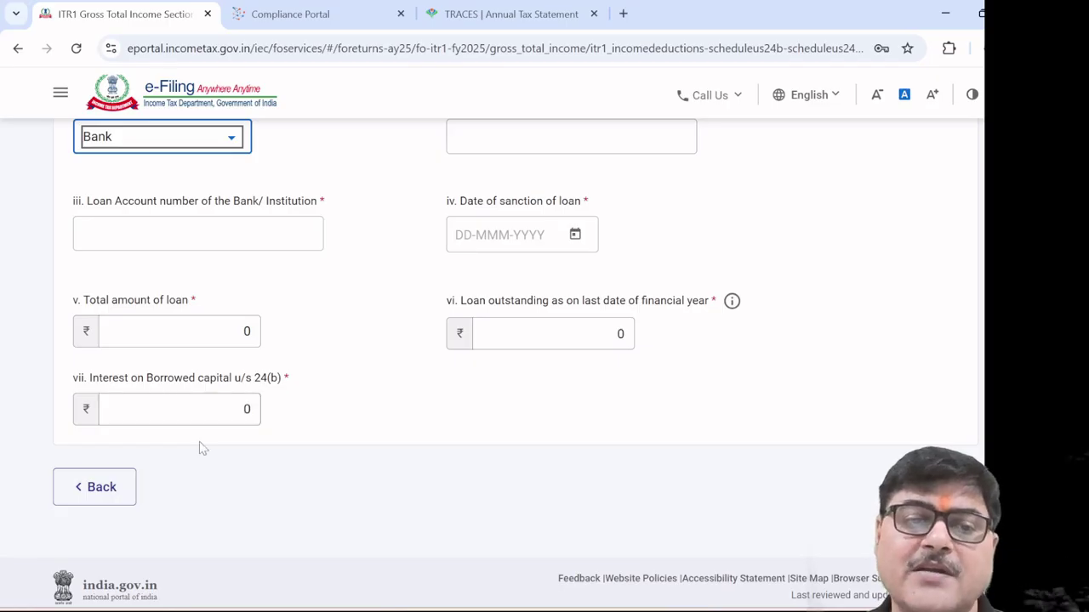
Go back to Gross Total Income and expand B3 Income from Other Sources
{"action": "left_click", "coordinate": [97, 487]}
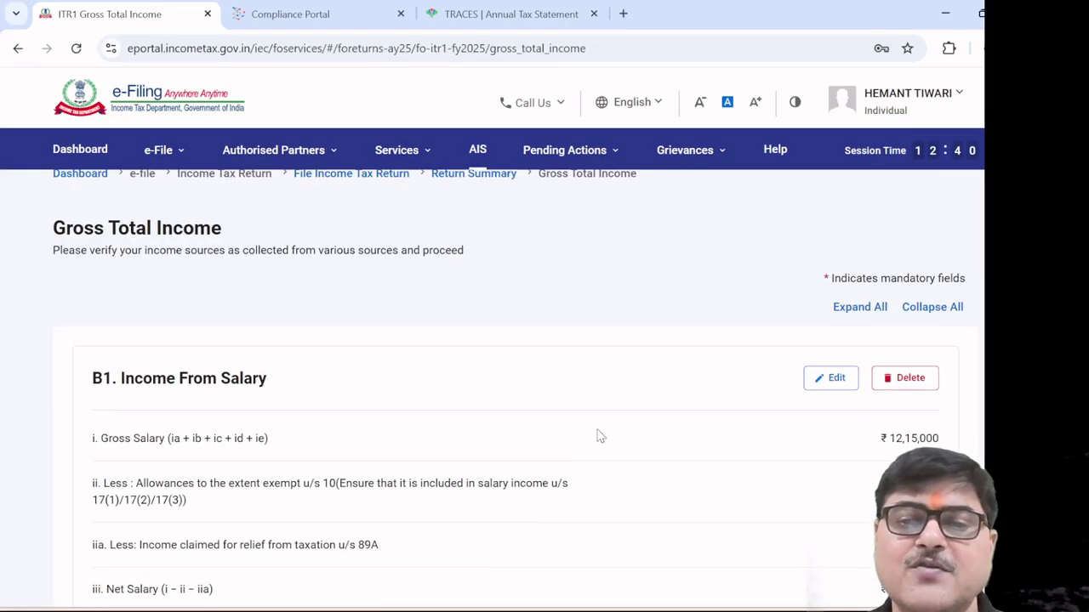
{"action": "scroll", "coordinate": [632, 431], "scroll_direction": "down", "scroll_amount": 8}
{"action": "scroll", "coordinate": [632, 430], "scroll_direction": "down", "scroll_amount": 3}
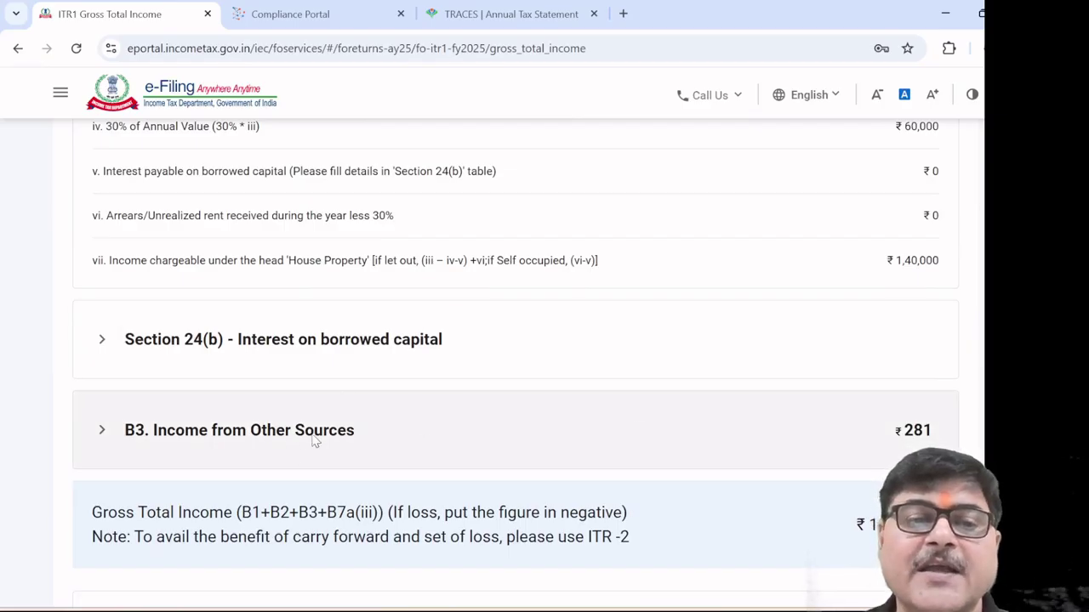
{"action": "left_click", "coordinate": [318, 433]}
{"action": "scroll", "coordinate": [643, 479], "scroll_direction": "down", "scroll_amount": 2}
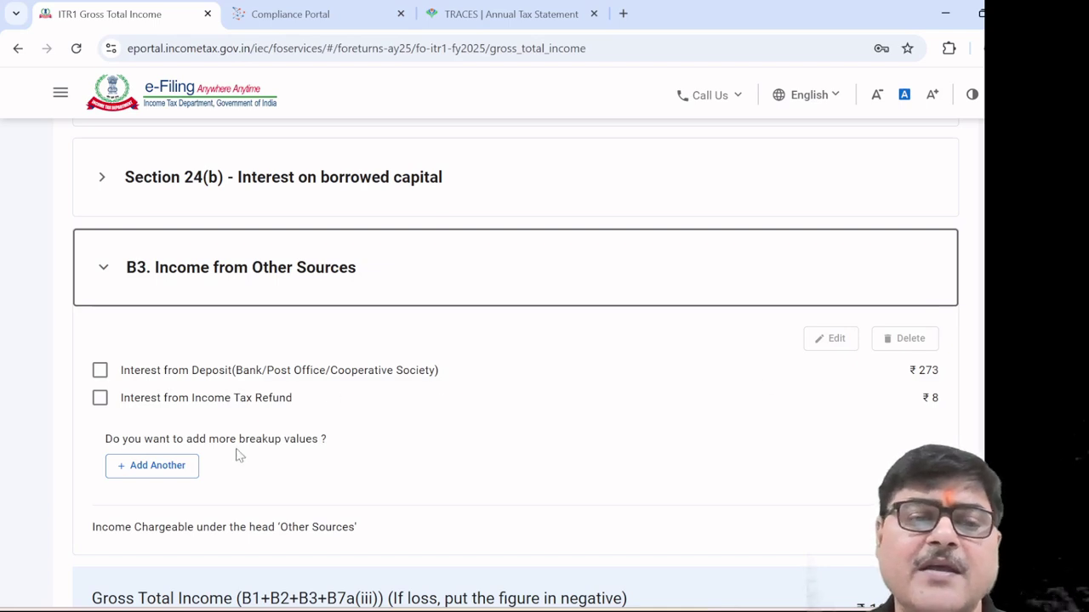
Add another other-sources item with nature set to u/s 89A non-notified country retirement income
{"action": "left_click", "coordinate": [178, 471]}
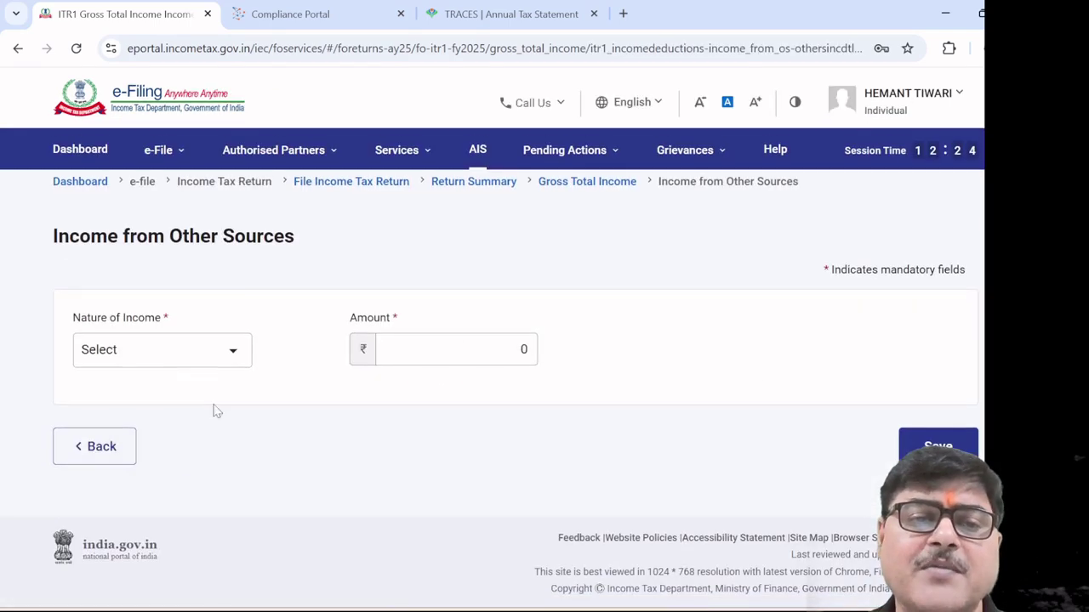
{"action": "left_click", "coordinate": [232, 357]}
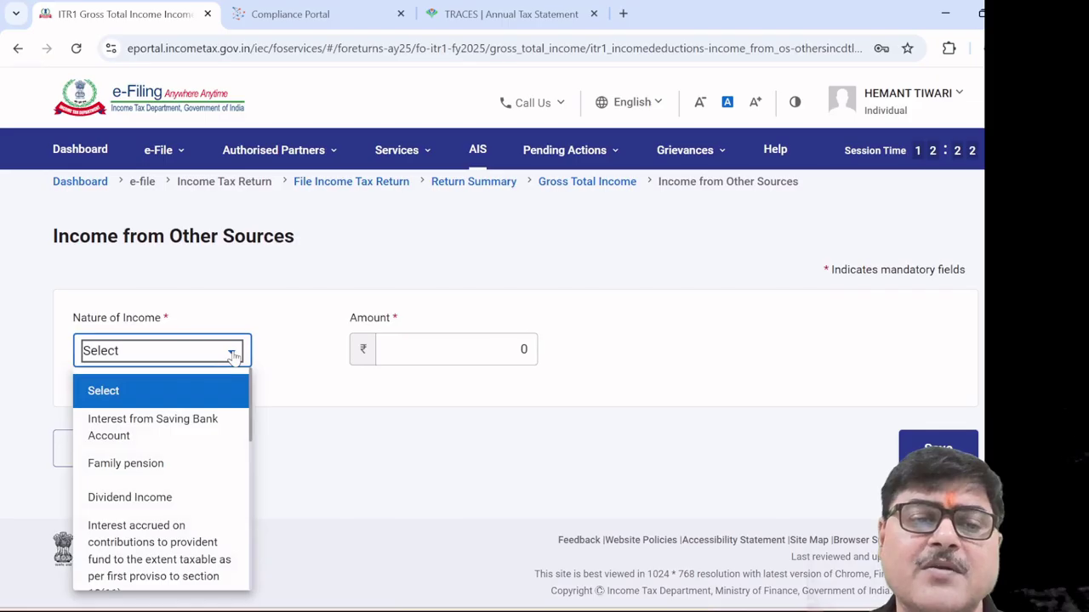
{"action": "scroll", "coordinate": [198, 449], "scroll_direction": "down", "scroll_amount": 3}
{"action": "scroll", "coordinate": [198, 449], "scroll_direction": "down", "scroll_amount": 5}
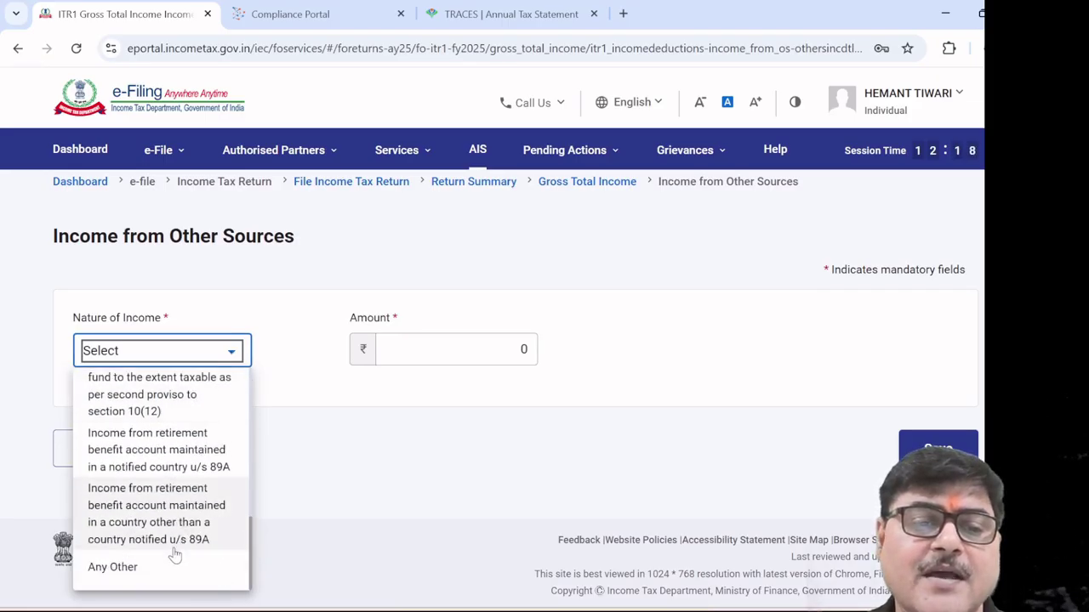
{"action": "scroll", "coordinate": [190, 500], "scroll_direction": "up", "scroll_amount": 6}
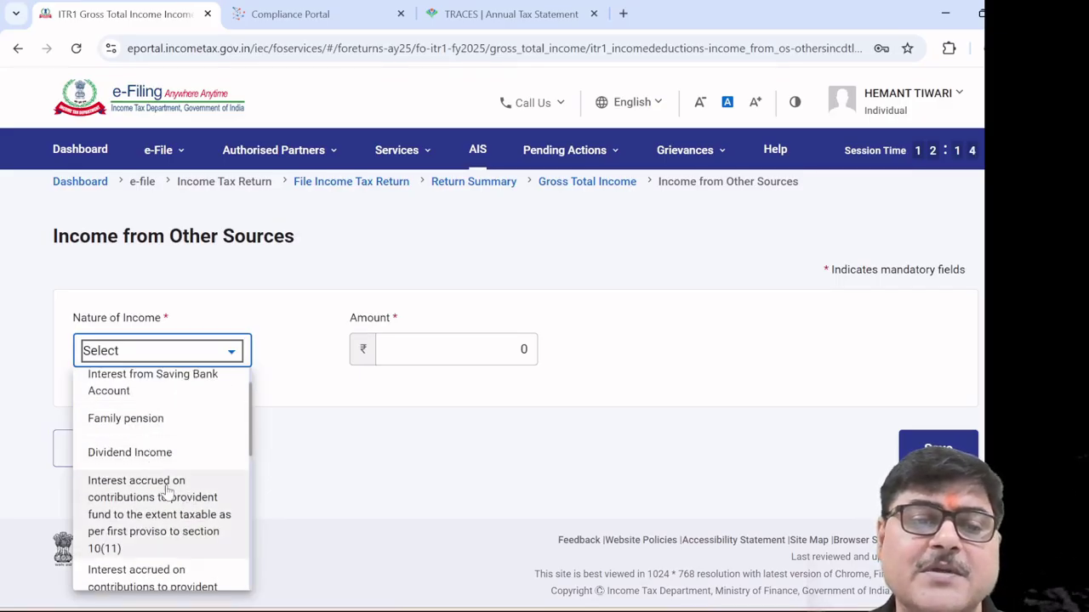
{"action": "scroll", "coordinate": [161, 476], "scroll_direction": "down", "scroll_amount": 3}
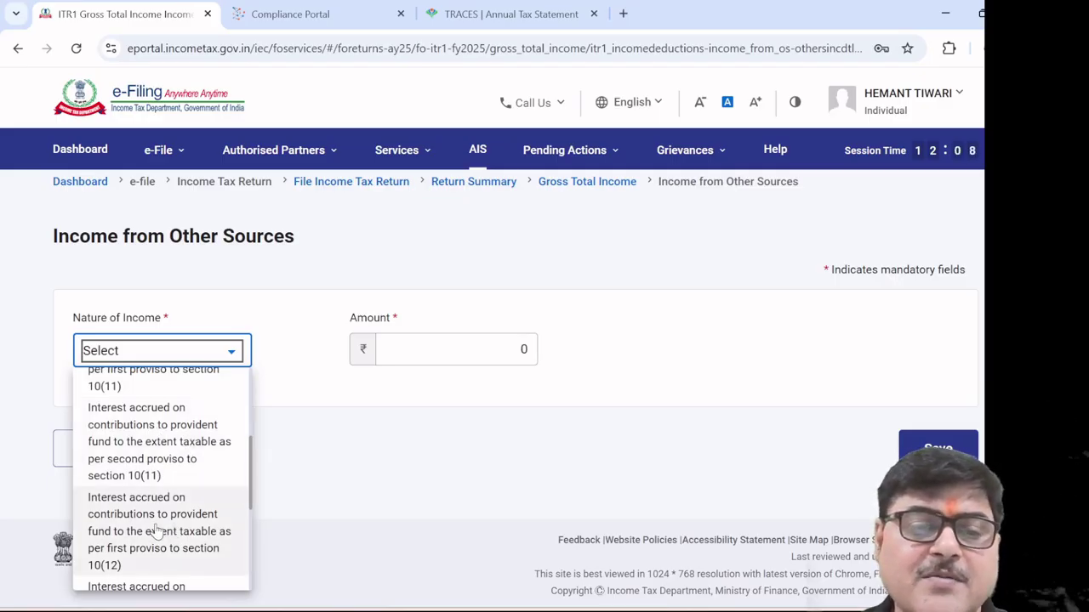
{"action": "scroll", "coordinate": [157, 531], "scroll_direction": "down", "scroll_amount": 1}
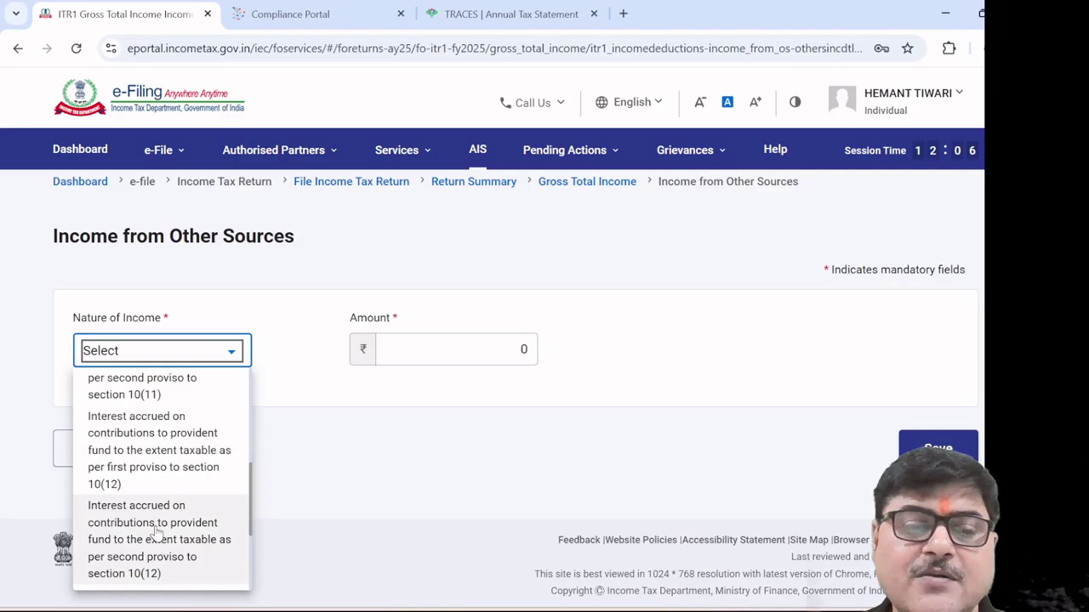
{"action": "scroll", "coordinate": [157, 532], "scroll_direction": "down", "scroll_amount": 2}
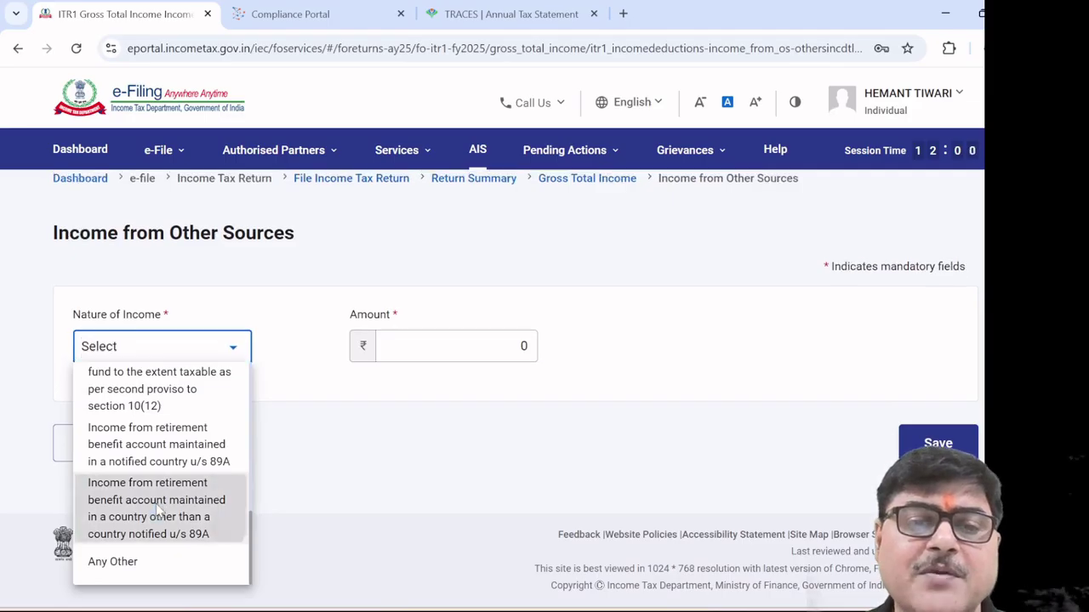
{"action": "left_click", "coordinate": [157, 510]}
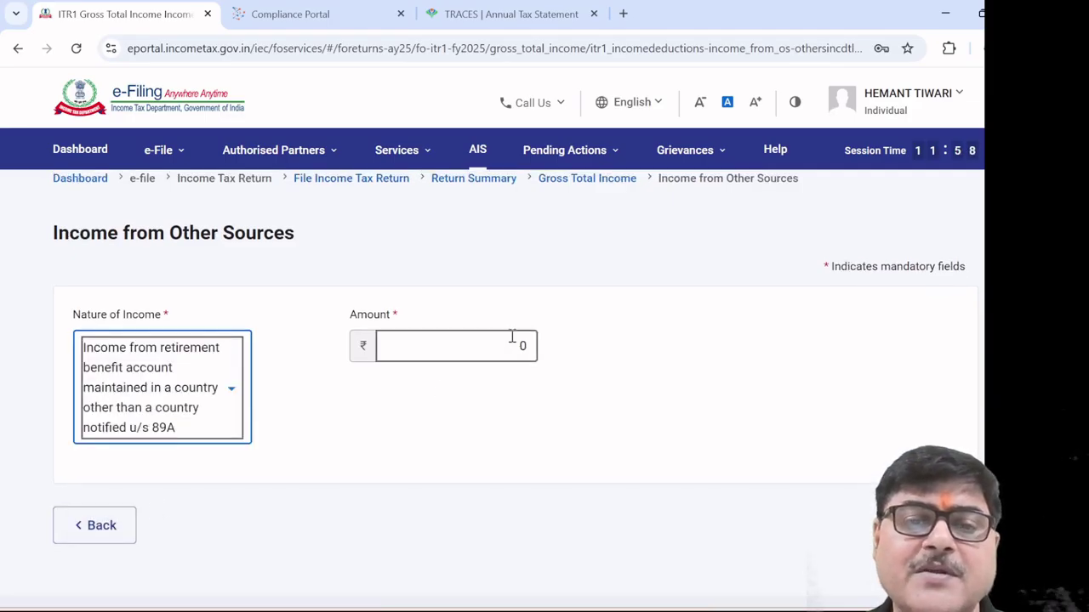
Return to the Gross Total Income page and expand the Exempt Income section
{"action": "left_click", "coordinate": [132, 528]}
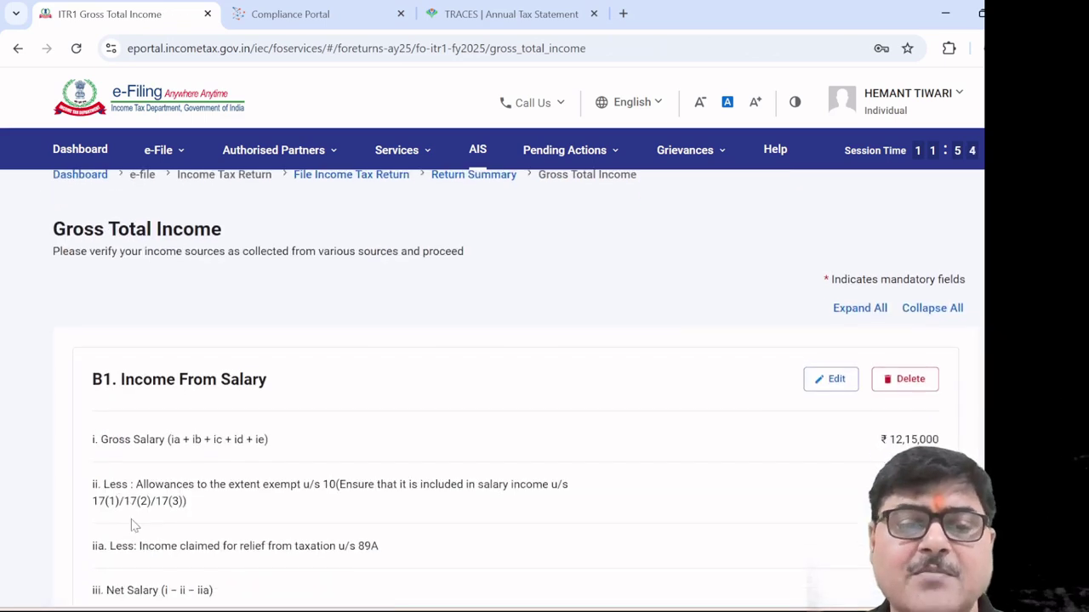
{"action": "scroll", "coordinate": [406, 487], "scroll_direction": "down", "scroll_amount": 12}
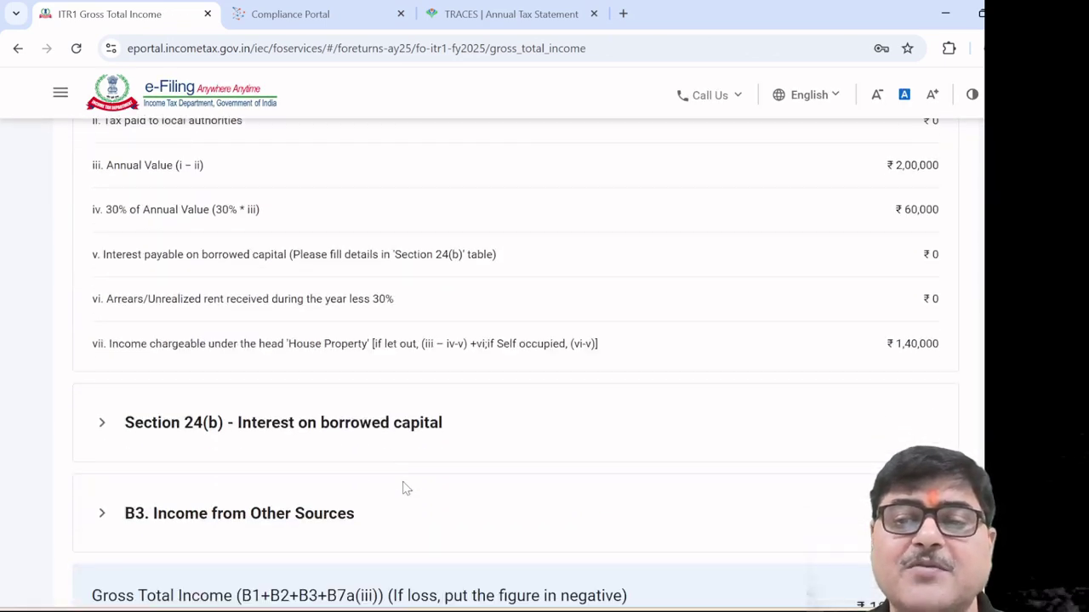
{"action": "scroll", "coordinate": [404, 487], "scroll_direction": "down", "scroll_amount": 2}
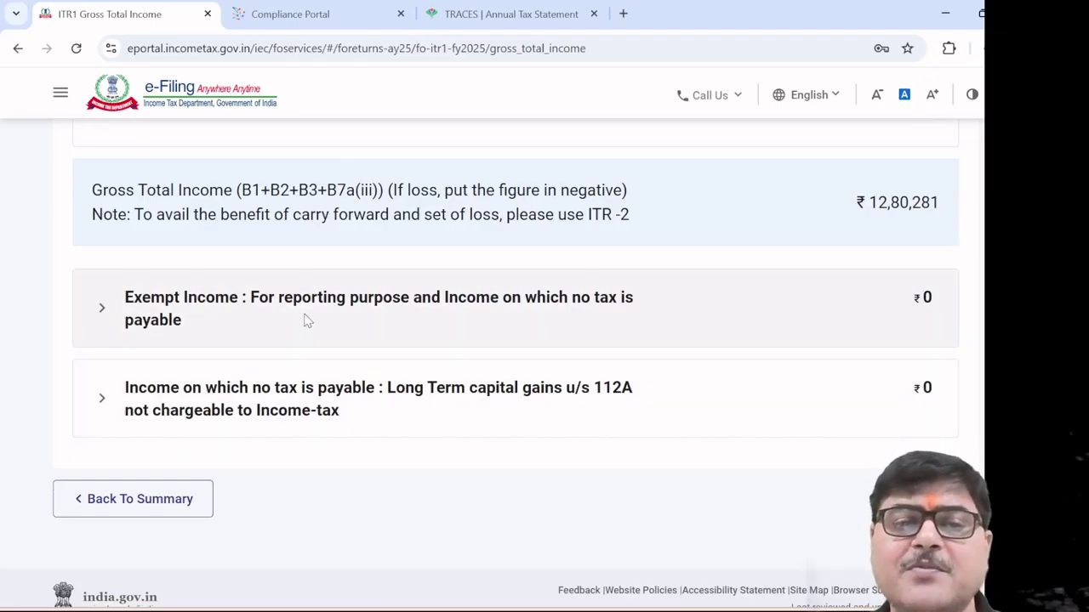
{"action": "left_click", "coordinate": [334, 313]}
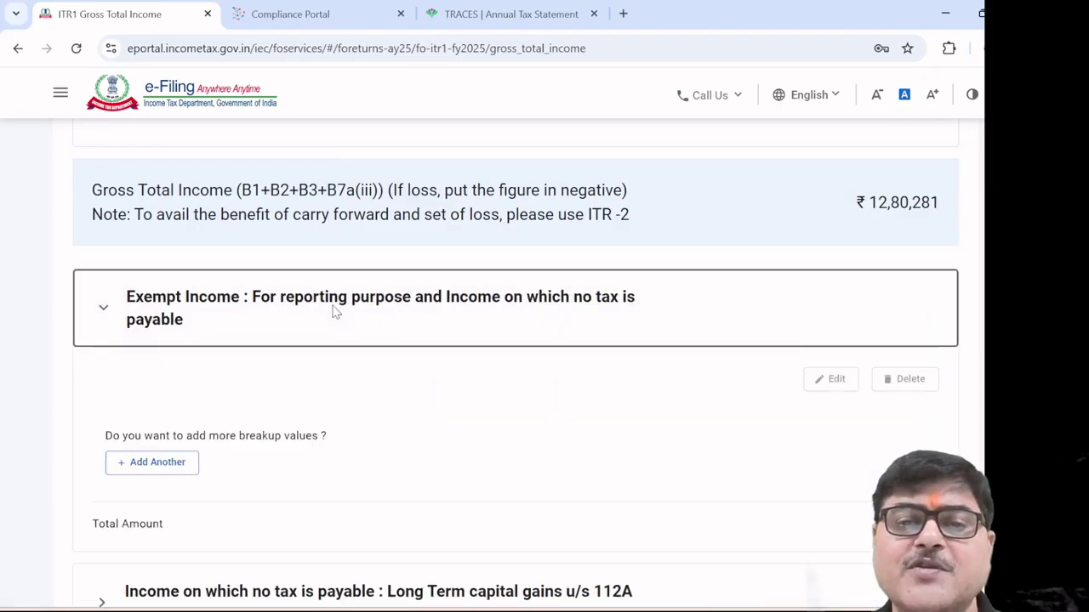
Add and save an Agriculture Income exempt entry of 5000
{"action": "left_click", "coordinate": [158, 462]}
{"action": "left_click", "coordinate": [234, 358]}
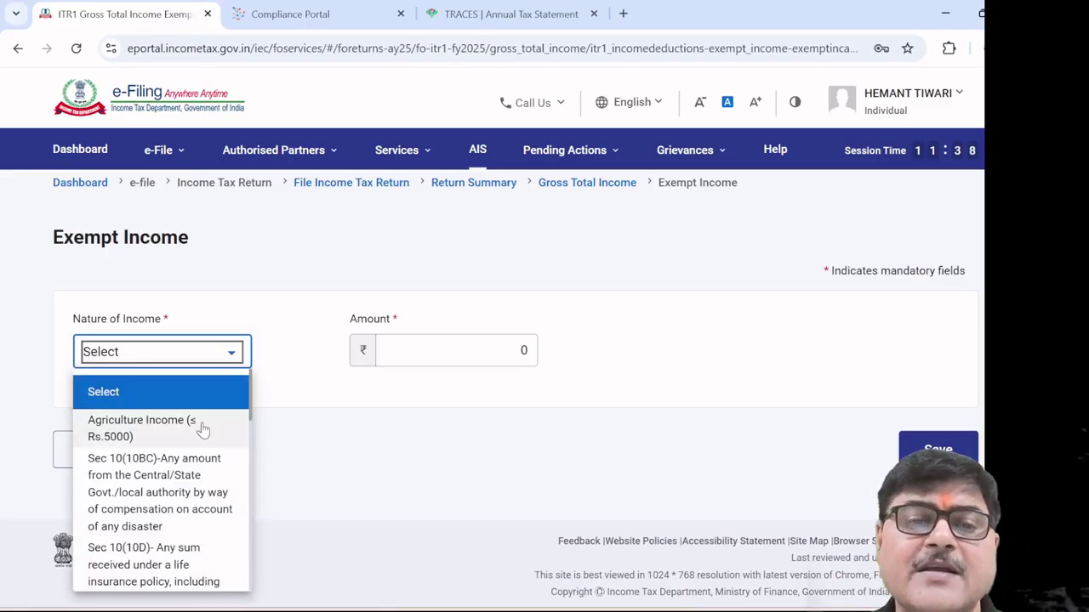
{"action": "left_click", "coordinate": [204, 421]}
{"action": "left_click", "coordinate": [457, 350]}
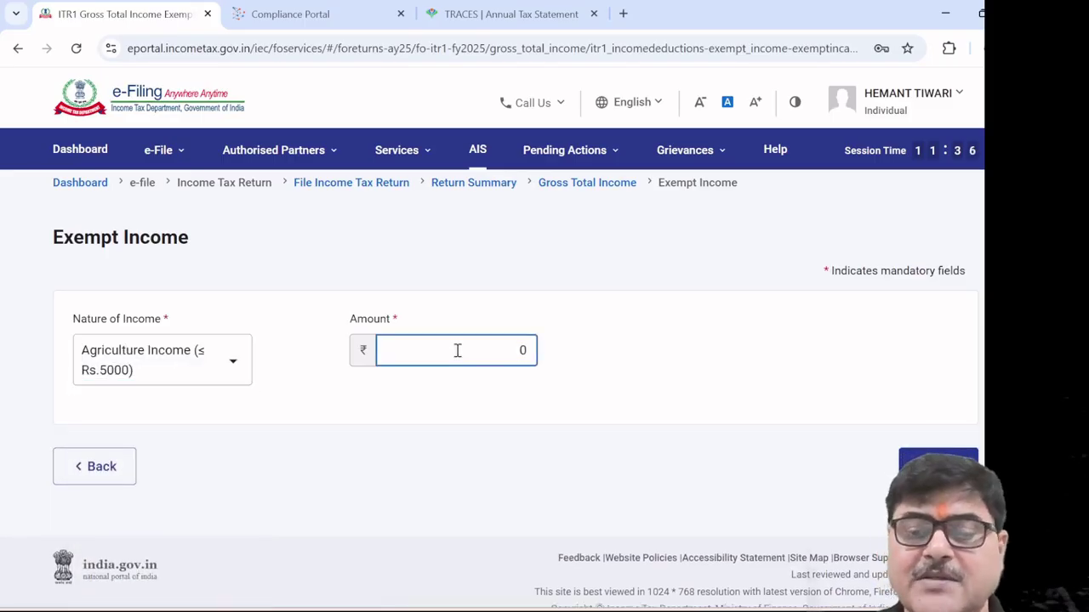
{"action": "type", "text": "5000"}
{"action": "left_click", "coordinate": [450, 403]}
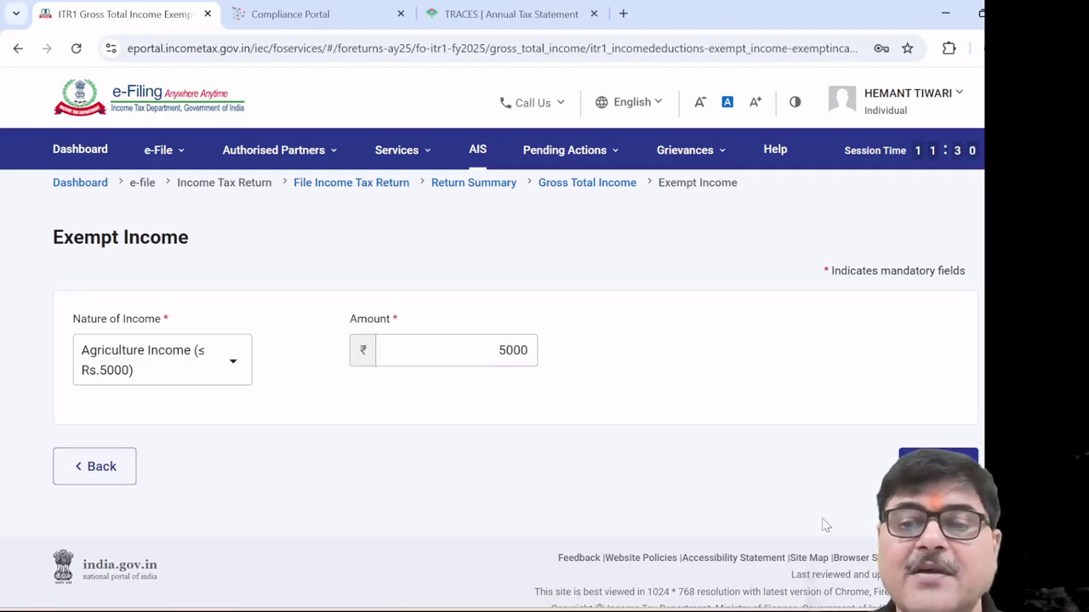
{"action": "left_click", "coordinate": [936, 463]}
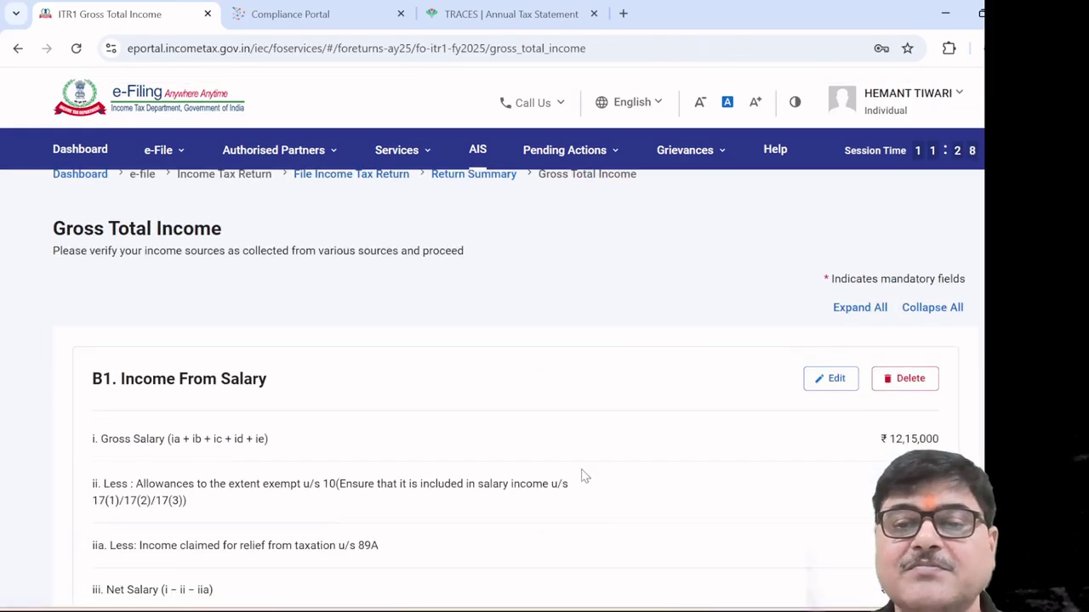
In the 112A LTCG section, enter 200000 sale consideration and 50000 cost of acquisition
{"action": "scroll", "coordinate": [587, 473], "scroll_direction": "down", "scroll_amount": 10}
{"action": "scroll", "coordinate": [599, 473], "scroll_direction": "down", "scroll_amount": 5}
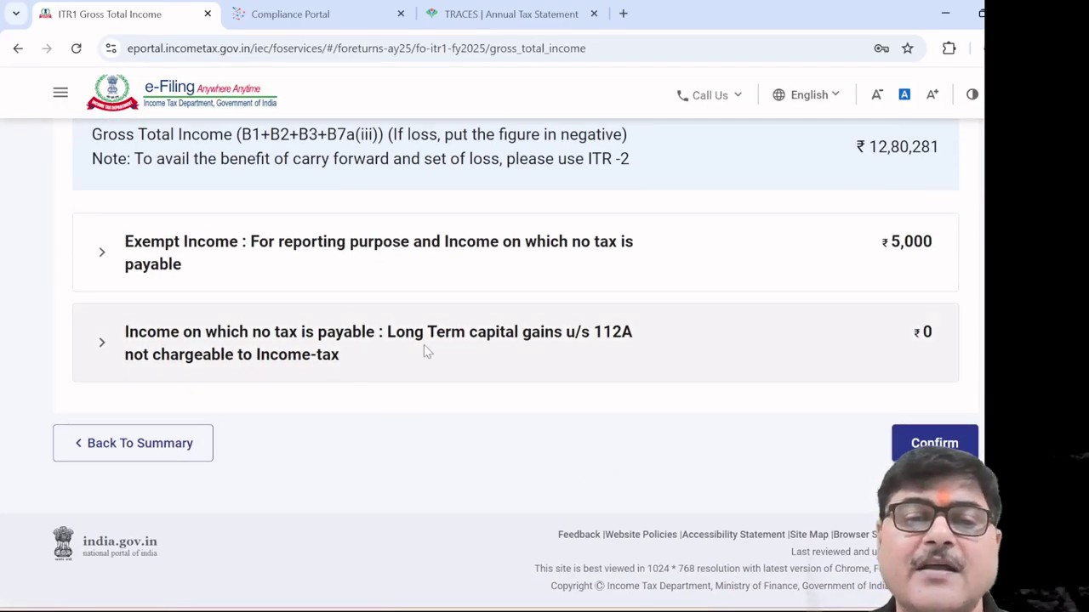
{"action": "left_click", "coordinate": [438, 344]}
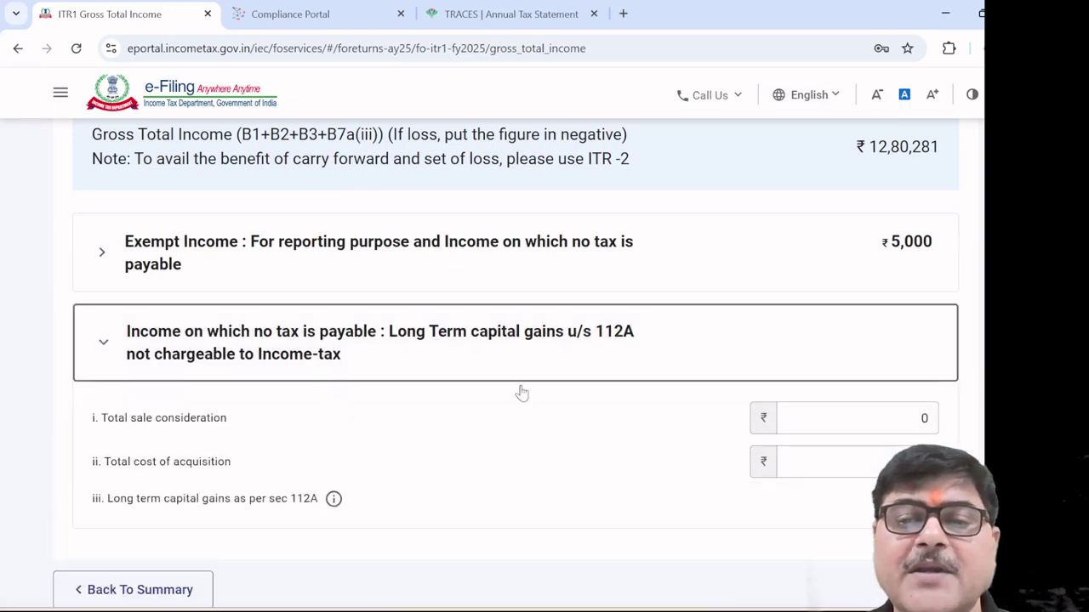
{"action": "left_click", "coordinate": [899, 422]}
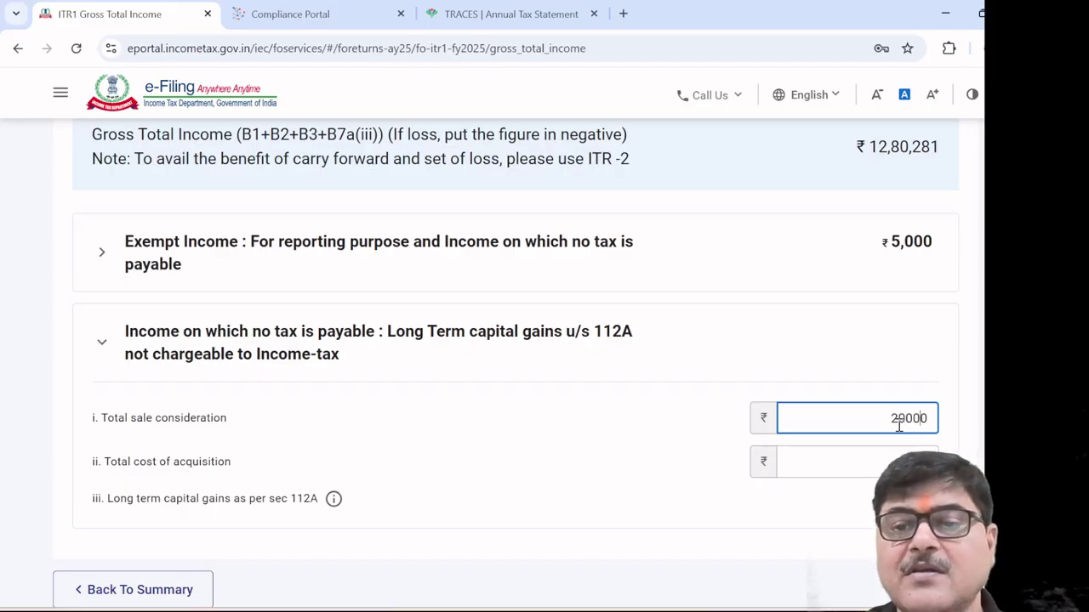
{"action": "type", "text": "20000"}
{"action": "left_click", "coordinate": [655, 441]}
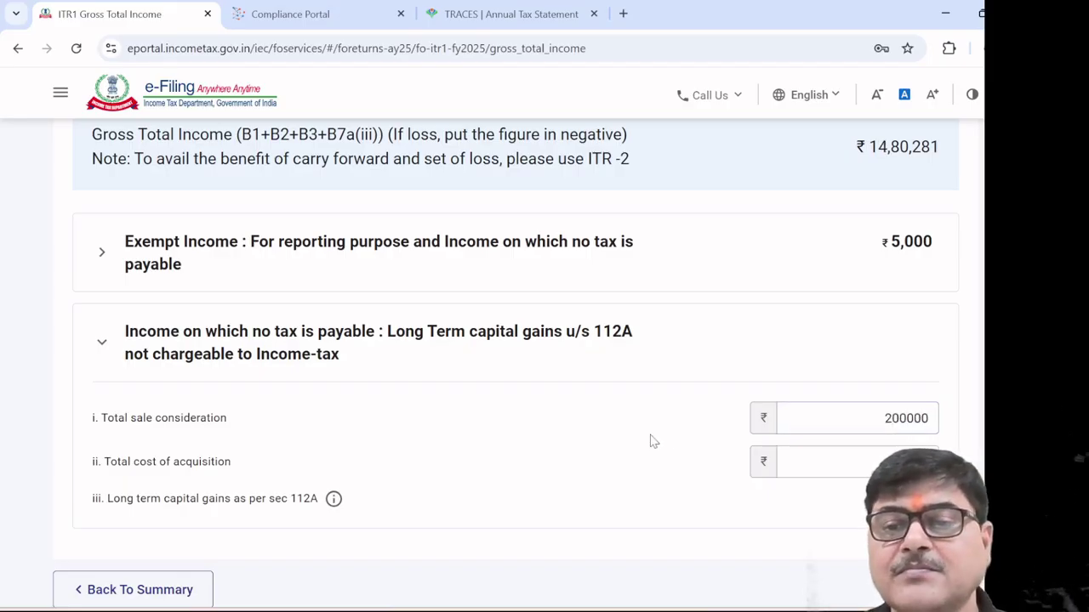
{"action": "left_click", "coordinate": [851, 462]}
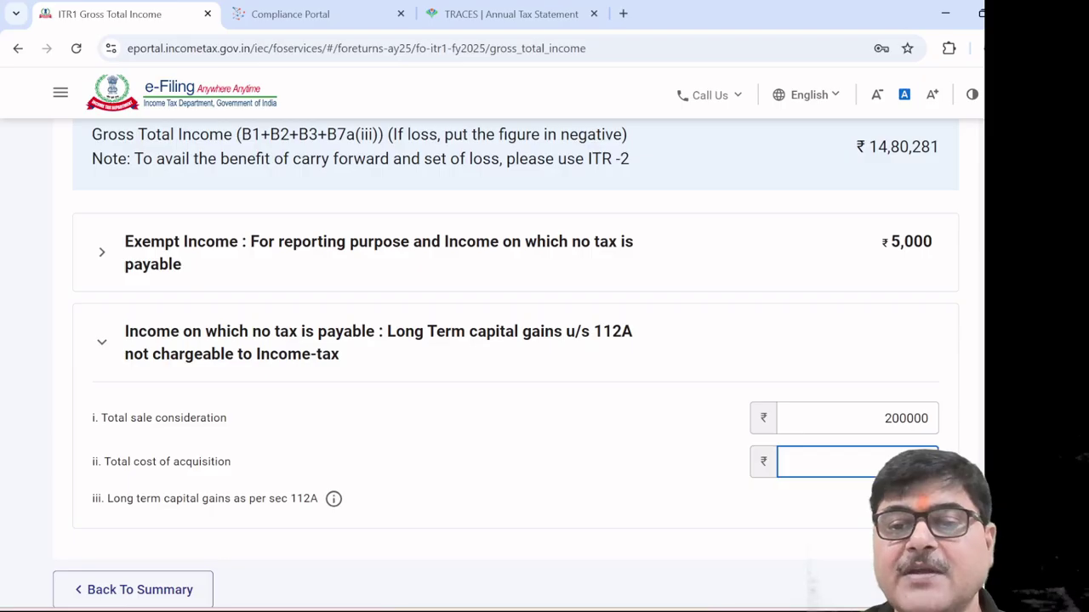
{"action": "left_click", "coordinate": [702, 455]}
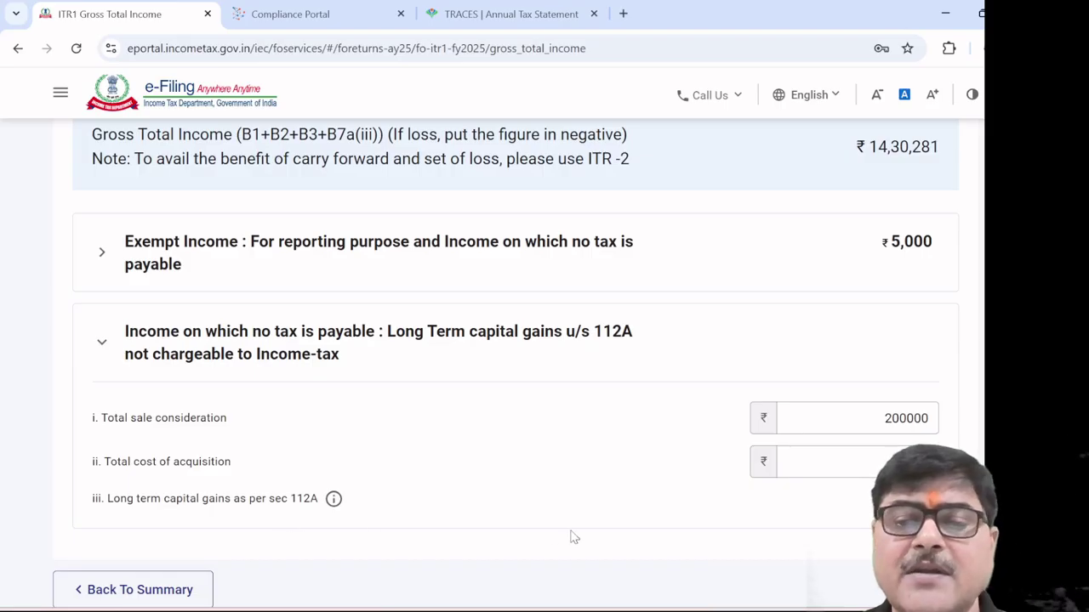
Dismiss the 112A limit warning and correct the cost of acquisition to 100000
{"action": "scroll", "coordinate": [656, 544], "scroll_direction": "down", "scroll_amount": 1}
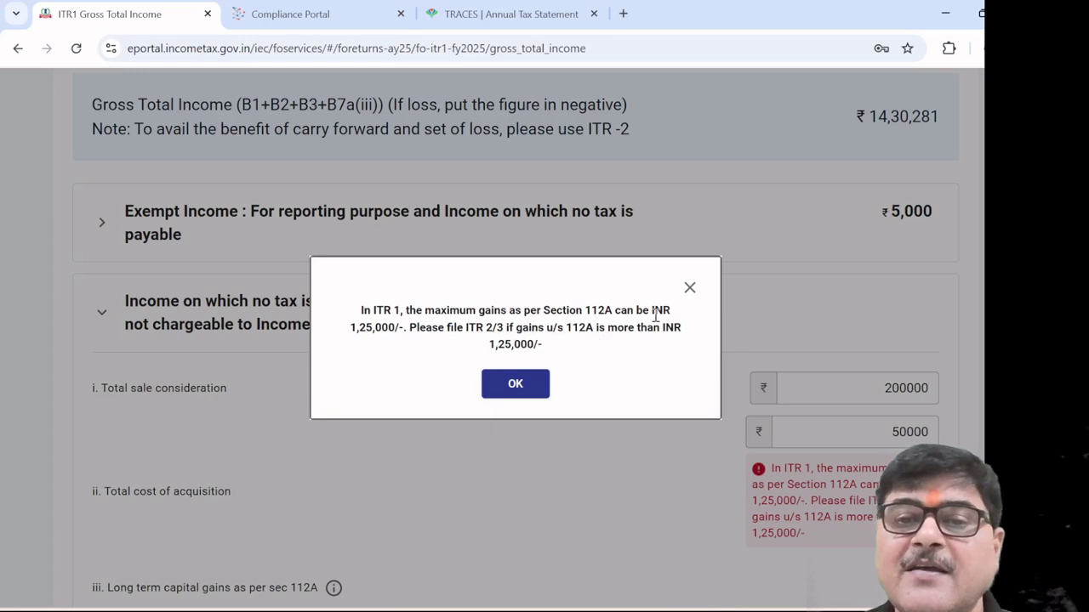
{"action": "left_click", "coordinate": [513, 383]}
{"action": "scroll", "coordinate": [513, 383], "scroll_direction": "down", "scroll_amount": 3}
{"action": "scroll", "coordinate": [513, 394], "scroll_direction": "up", "scroll_amount": 1}
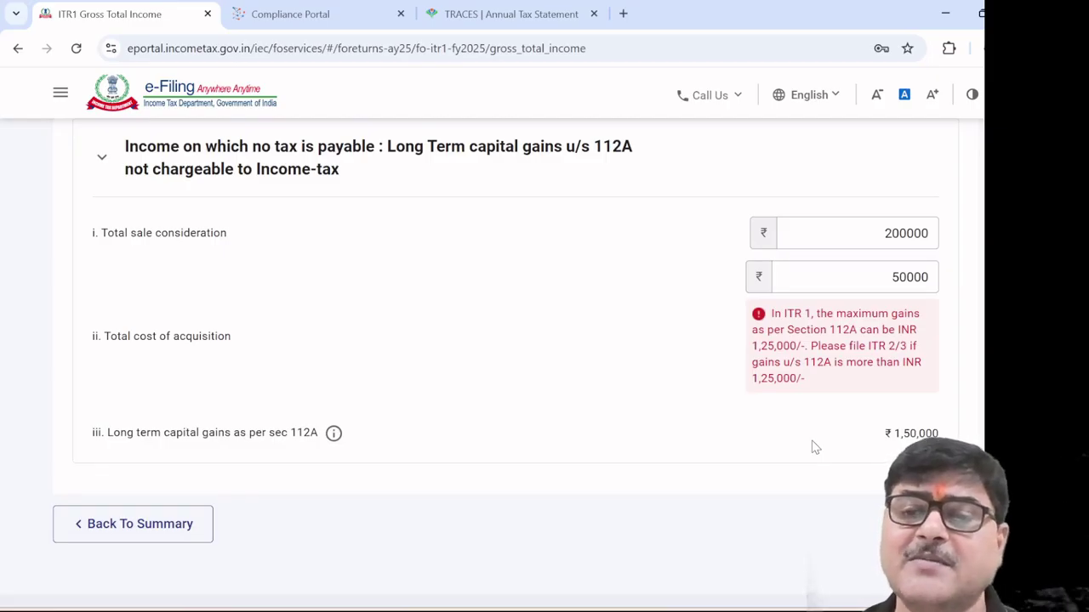
{"action": "left_click", "coordinate": [877, 272]}
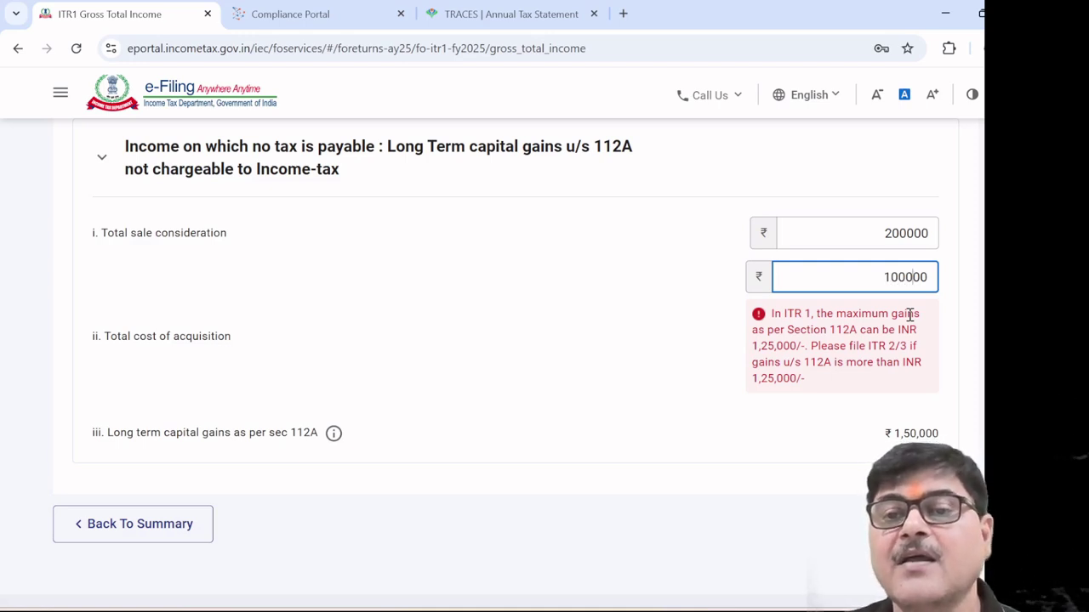
{"action": "left_click", "coordinate": [579, 375]}
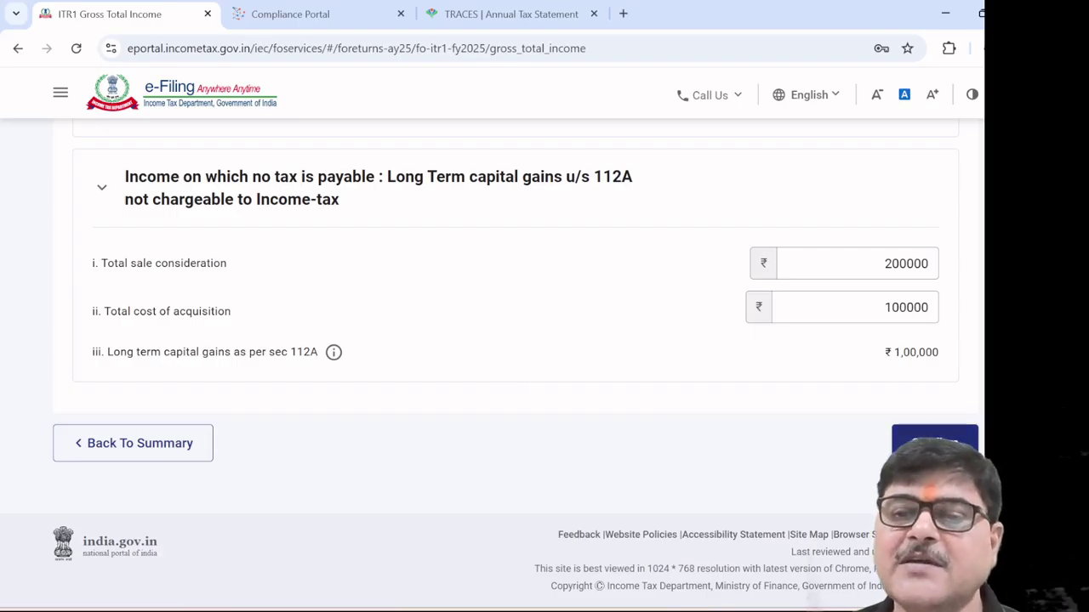
Confirm Gross Total Income, then check every Total Deductions amount is ₹0 and confirm it
{"action": "left_click", "coordinate": [934, 443]}
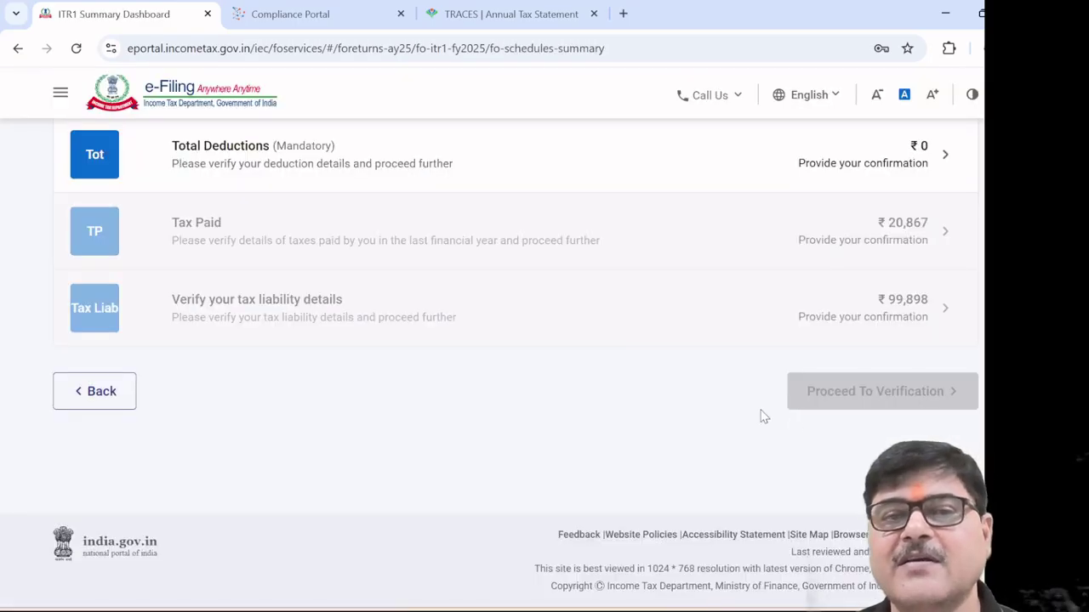
{"action": "scroll", "coordinate": [723, 380], "scroll_direction": "up", "scroll_amount": 2}
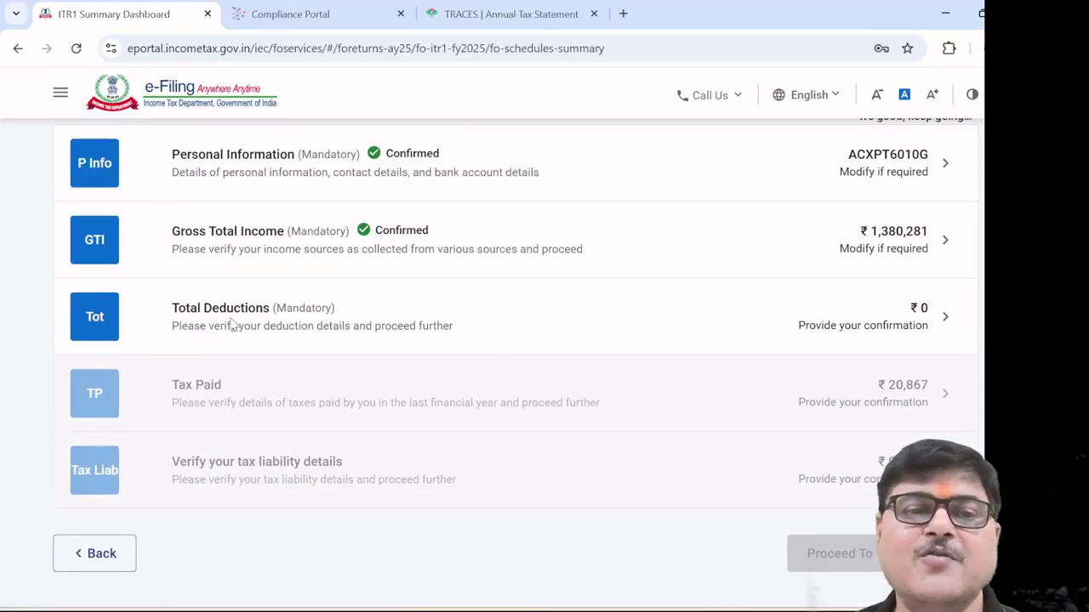
{"action": "left_click", "coordinate": [231, 319]}
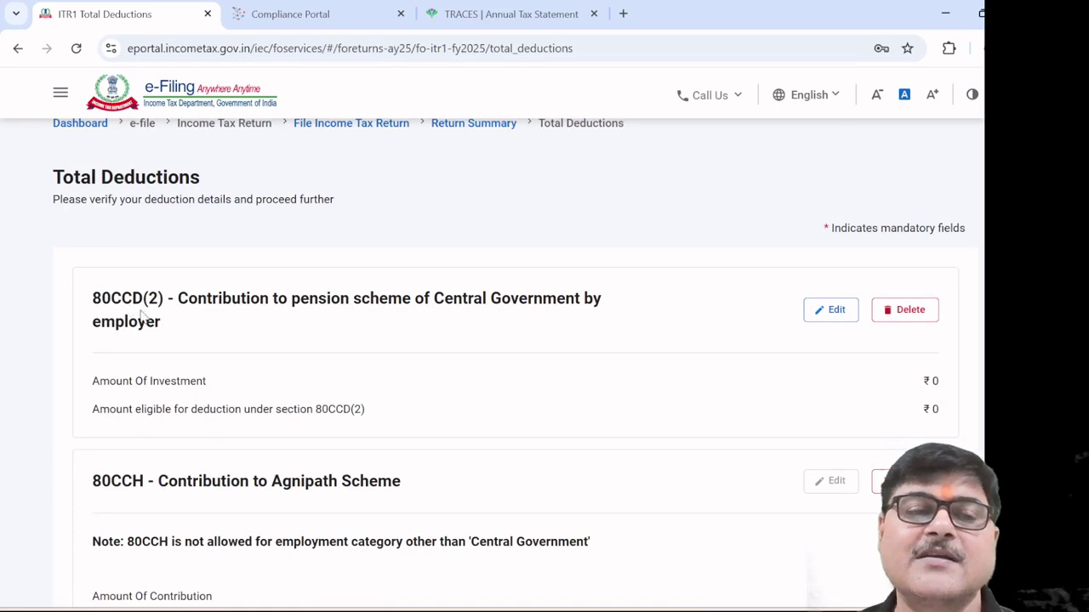
{"action": "scroll", "coordinate": [244, 332], "scroll_direction": "down", "scroll_amount": 1}
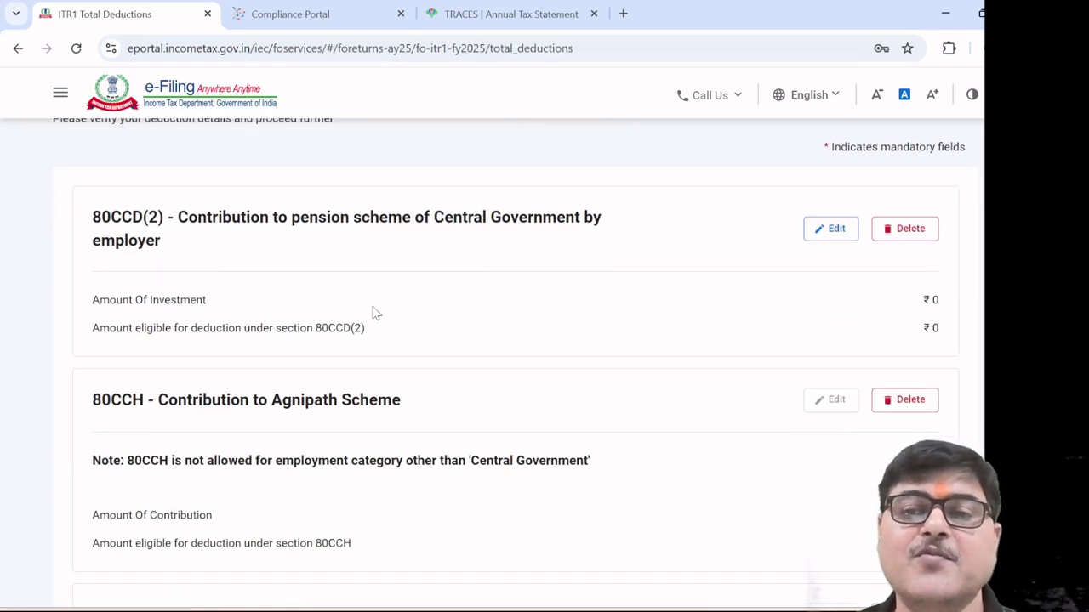
{"action": "scroll", "coordinate": [519, 303], "scroll_direction": "down", "scroll_amount": 6}
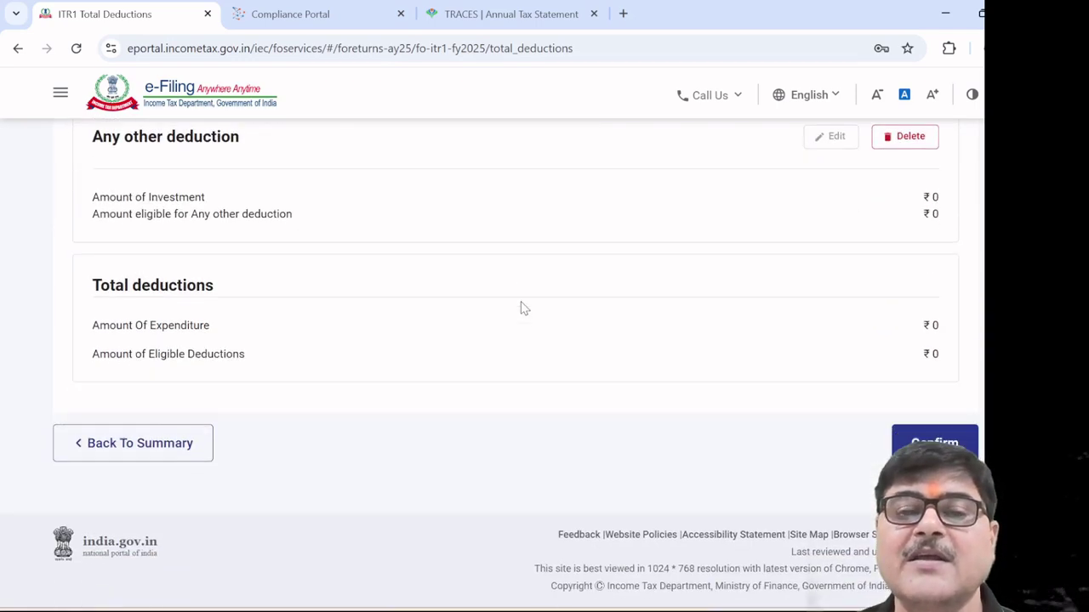
{"action": "scroll", "coordinate": [521, 307], "scroll_direction": "up", "scroll_amount": 3}
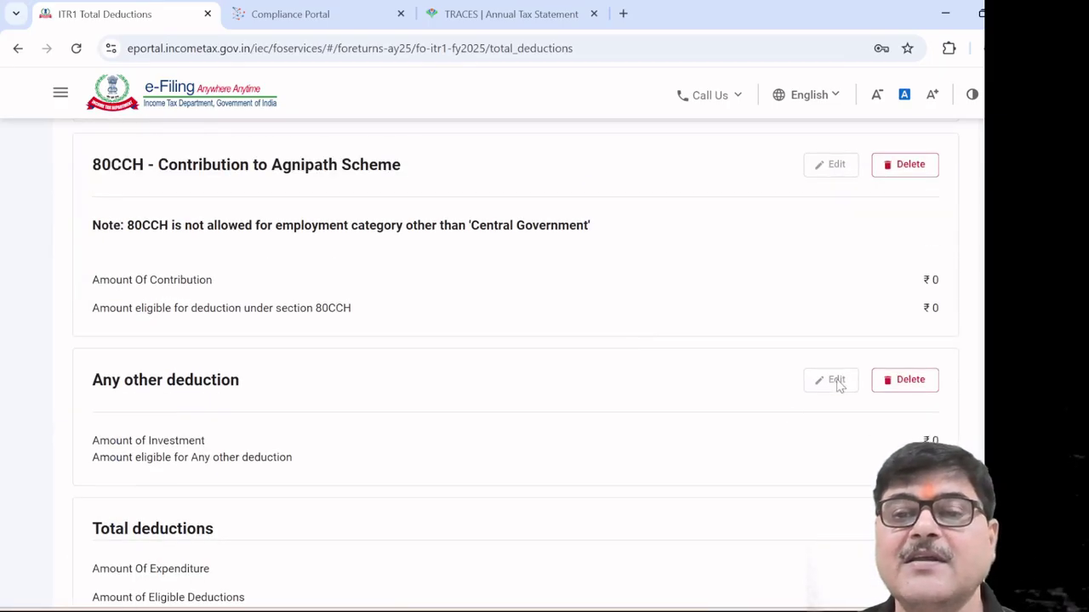
{"action": "scroll", "coordinate": [831, 357], "scroll_direction": "up", "scroll_amount": 3}
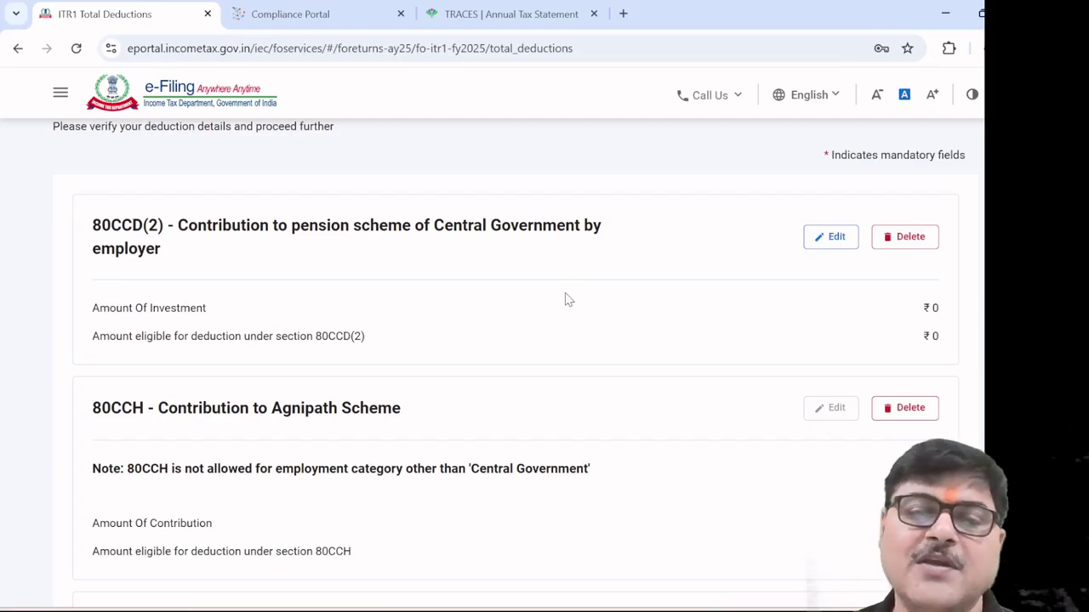
{"action": "scroll", "coordinate": [568, 299], "scroll_direction": "down", "scroll_amount": 6}
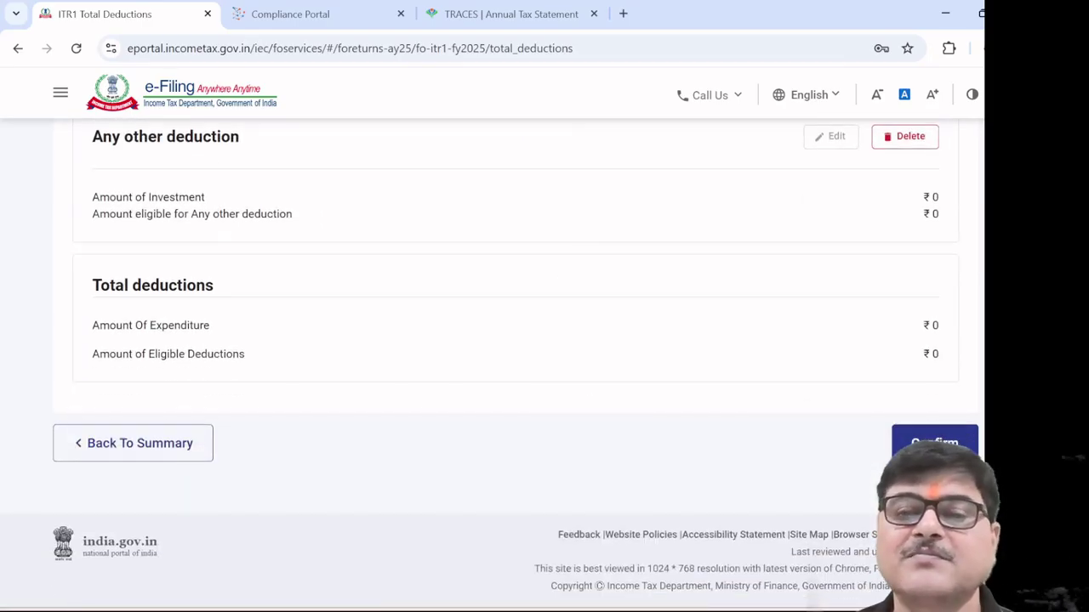
{"action": "left_click", "coordinate": [934, 442]}
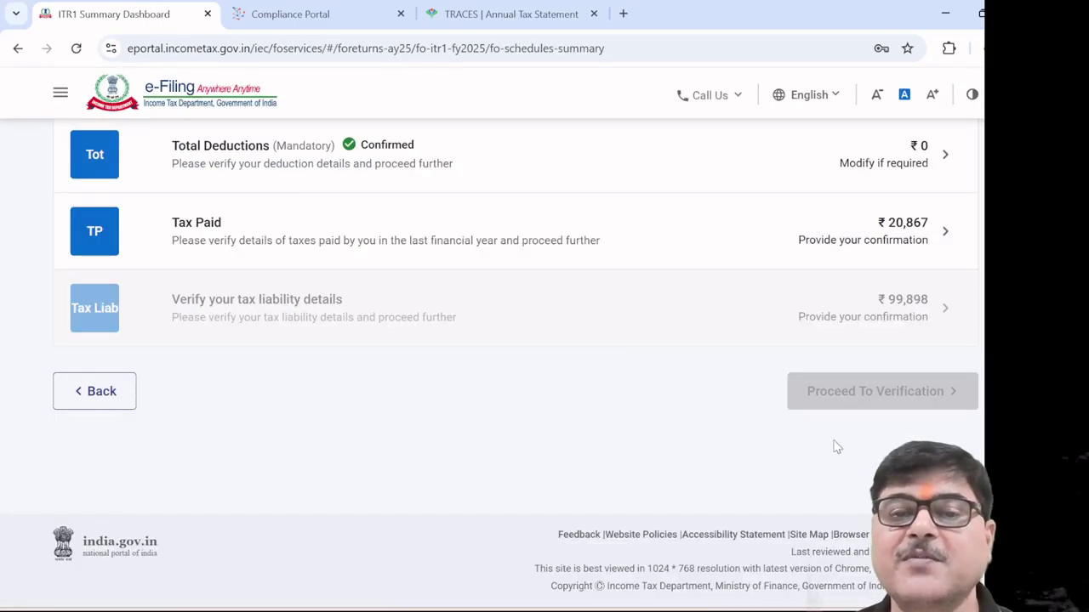
In Tax Paid, inspect the Schedule TDS1 salary entry form and leave without adding an entry
{"action": "left_click", "coordinate": [218, 235]}
{"action": "scroll", "coordinate": [523, 320], "scroll_direction": "down", "scroll_amount": 5}
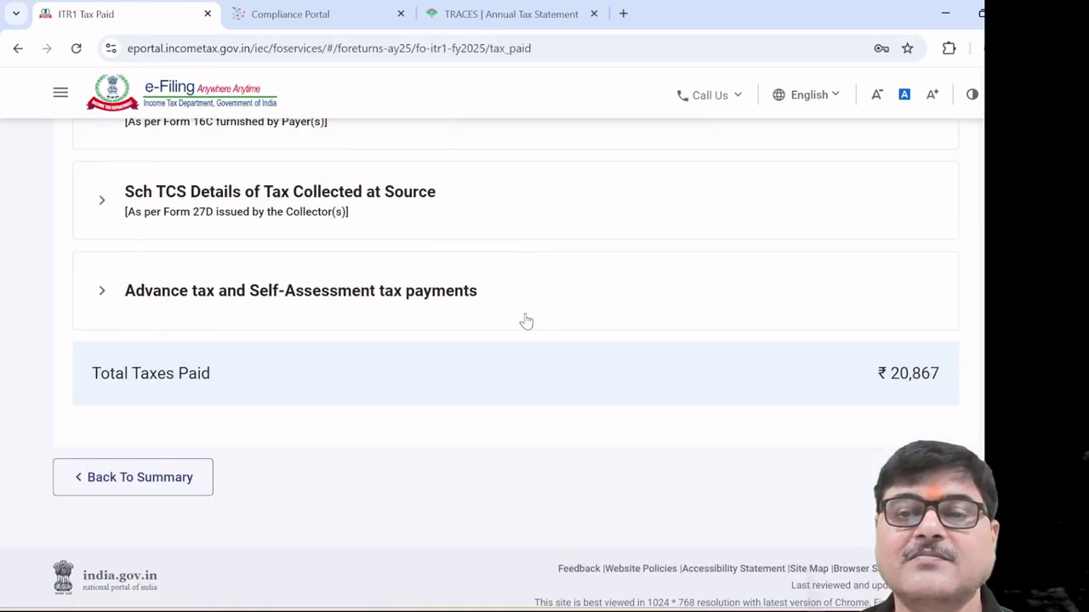
{"action": "scroll", "coordinate": [525, 320], "scroll_direction": "up", "scroll_amount": 5}
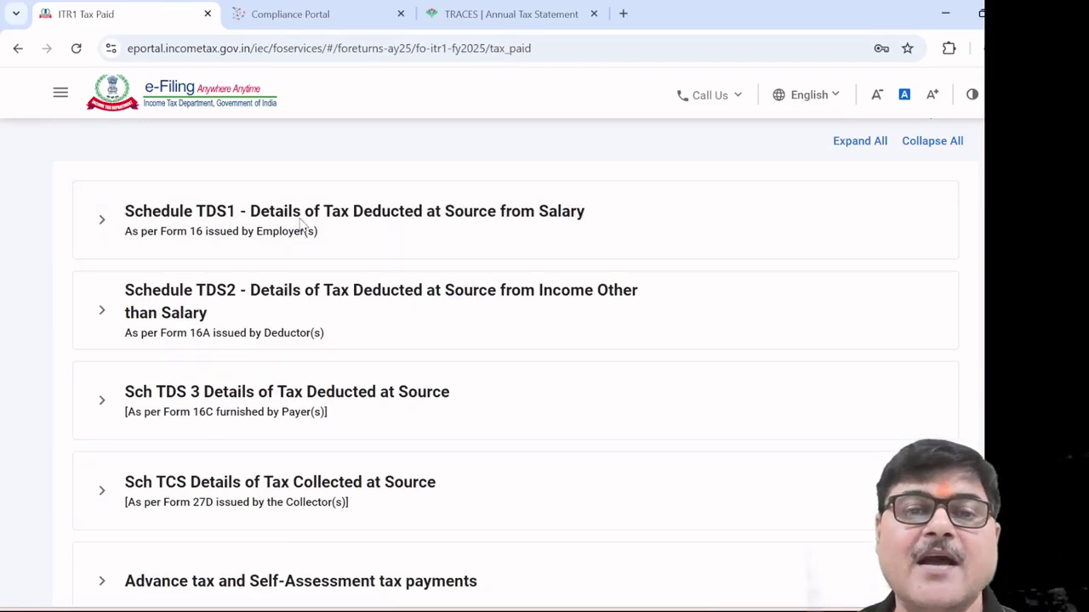
{"action": "left_click", "coordinate": [299, 222]}
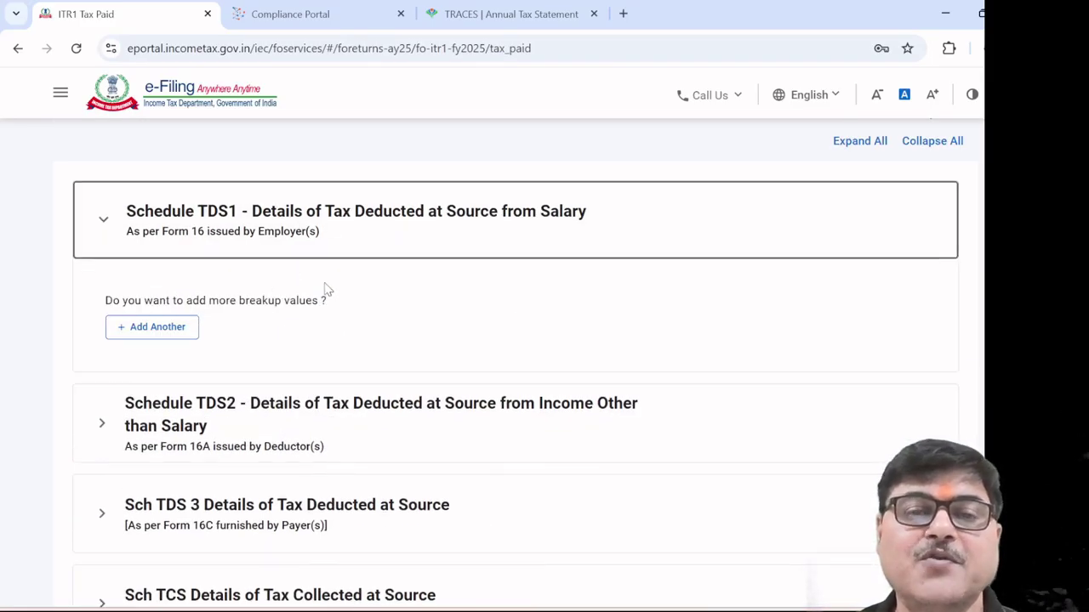
{"action": "left_click", "coordinate": [185, 327]}
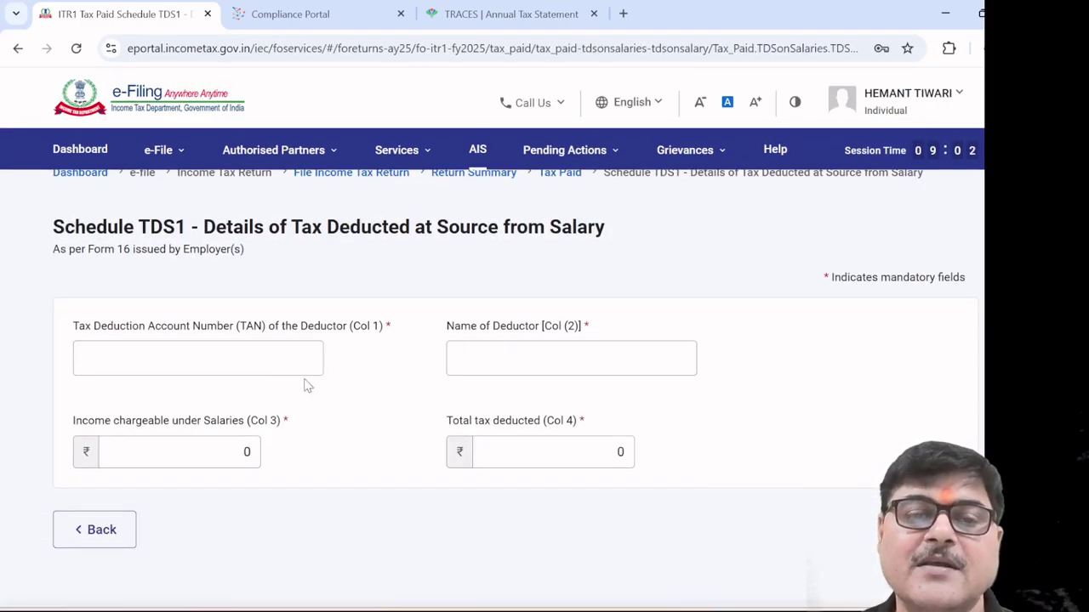
{"action": "left_click", "coordinate": [126, 529]}
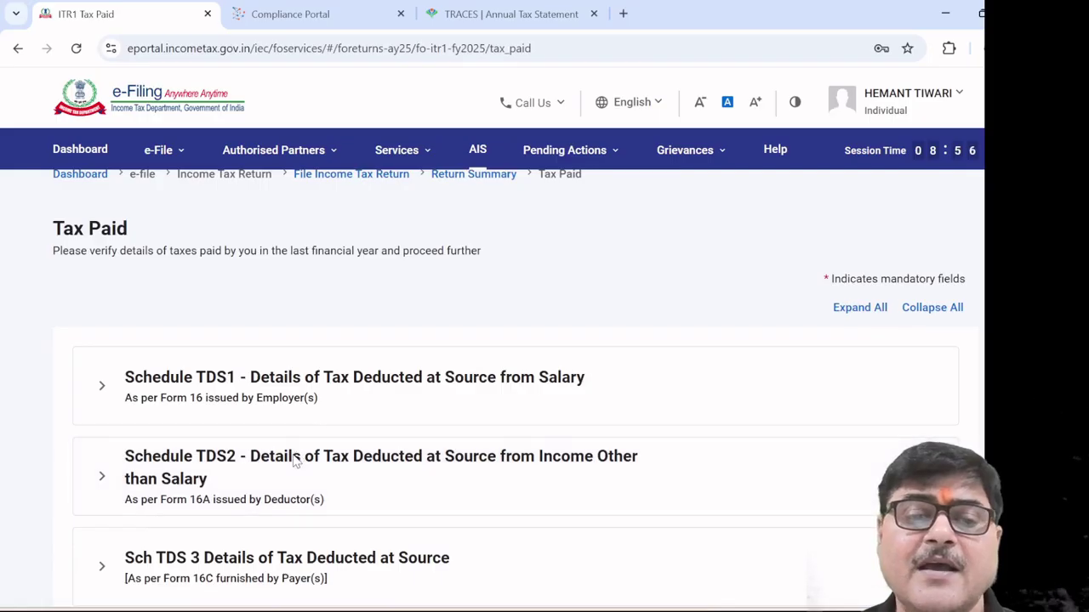
Inspect the Schedule TDS2 non-salary entry form, trying year 2024-25, and leave without saving
{"action": "left_click", "coordinate": [297, 457]}
{"action": "scroll", "coordinate": [402, 476], "scroll_direction": "down", "scroll_amount": 2}
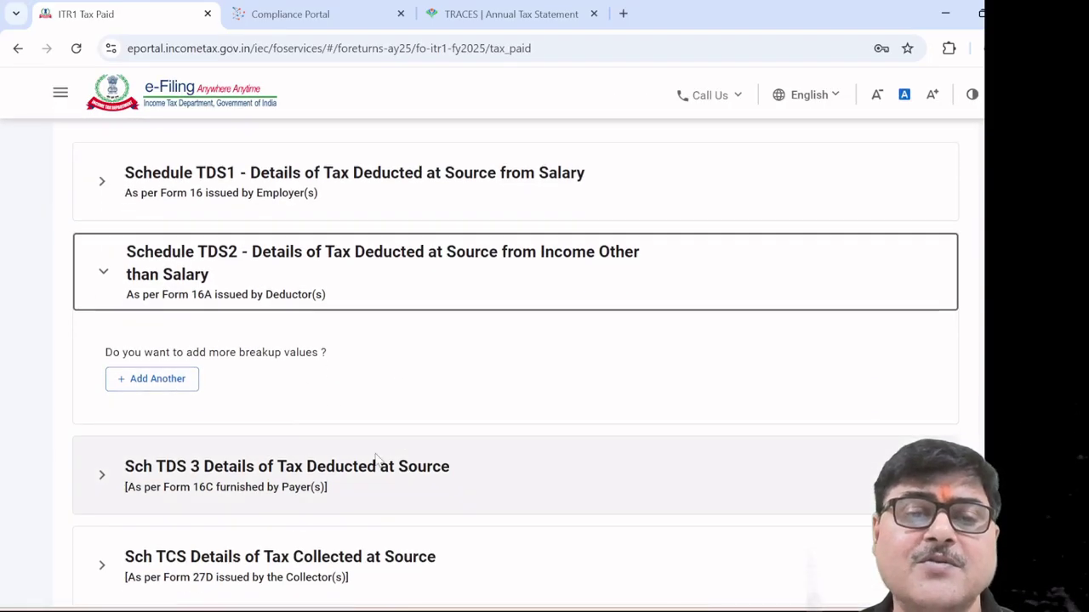
{"action": "left_click", "coordinate": [157, 380]}
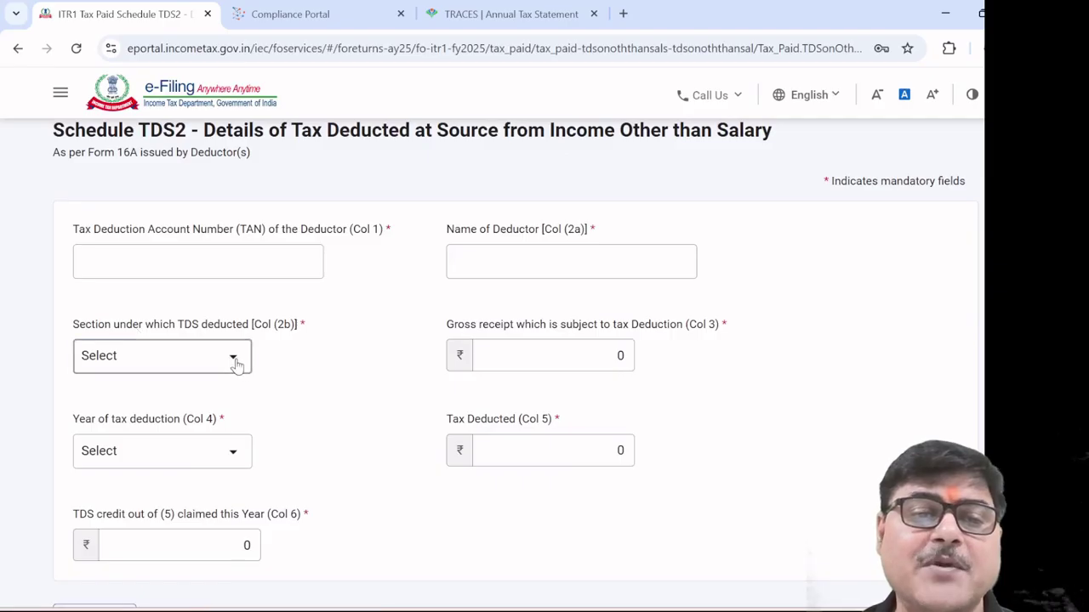
{"action": "left_click", "coordinate": [231, 357]}
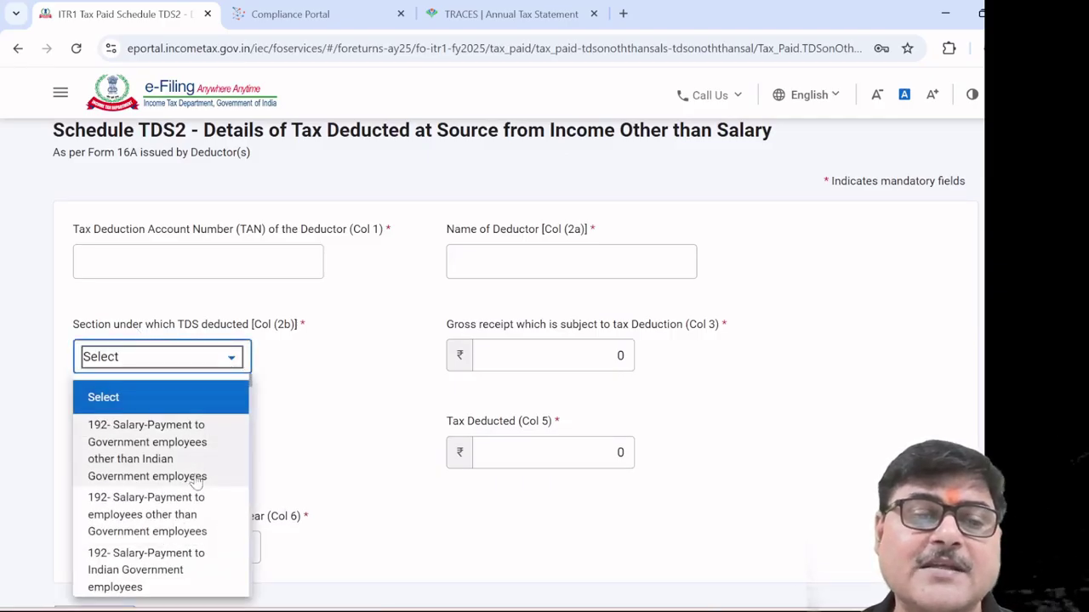
{"action": "scroll", "coordinate": [340, 429], "scroll_direction": "down", "scroll_amount": 2}
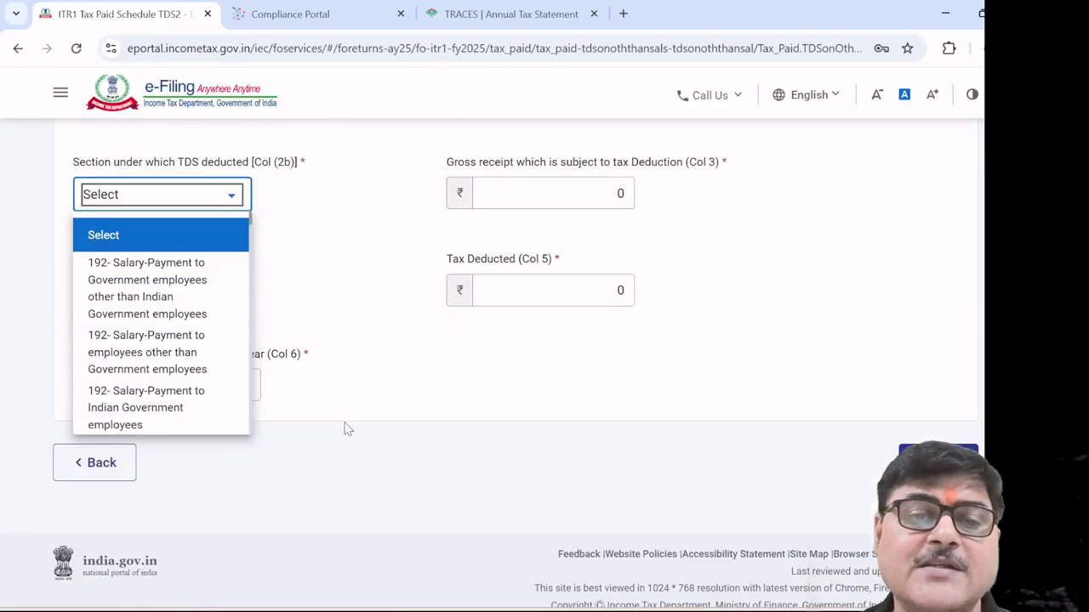
{"action": "left_click", "coordinate": [408, 328]}
{"action": "left_click", "coordinate": [561, 190]}
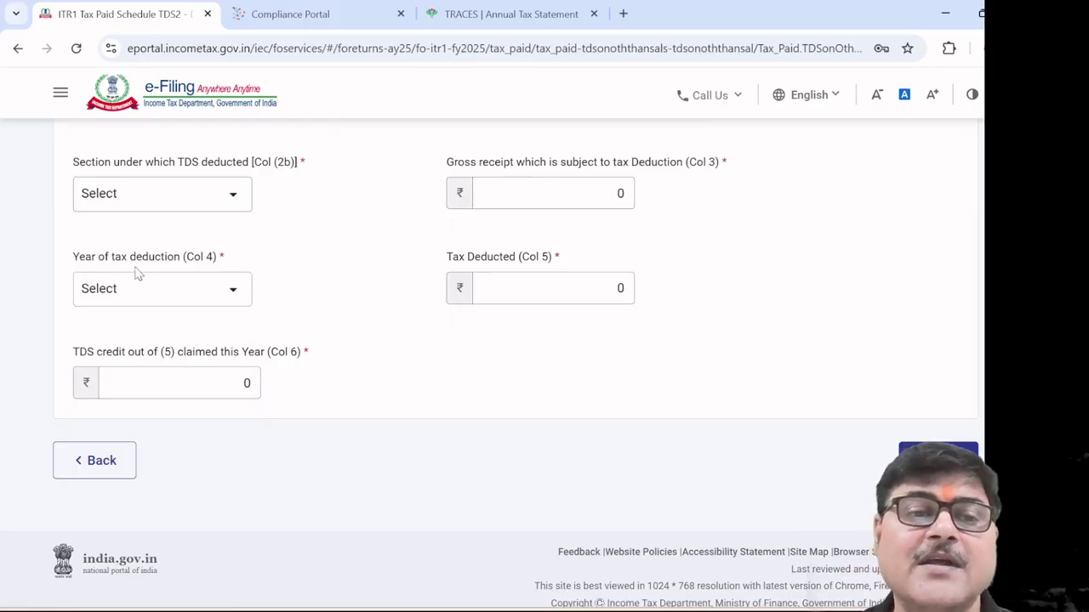
{"action": "left_click", "coordinate": [235, 290]}
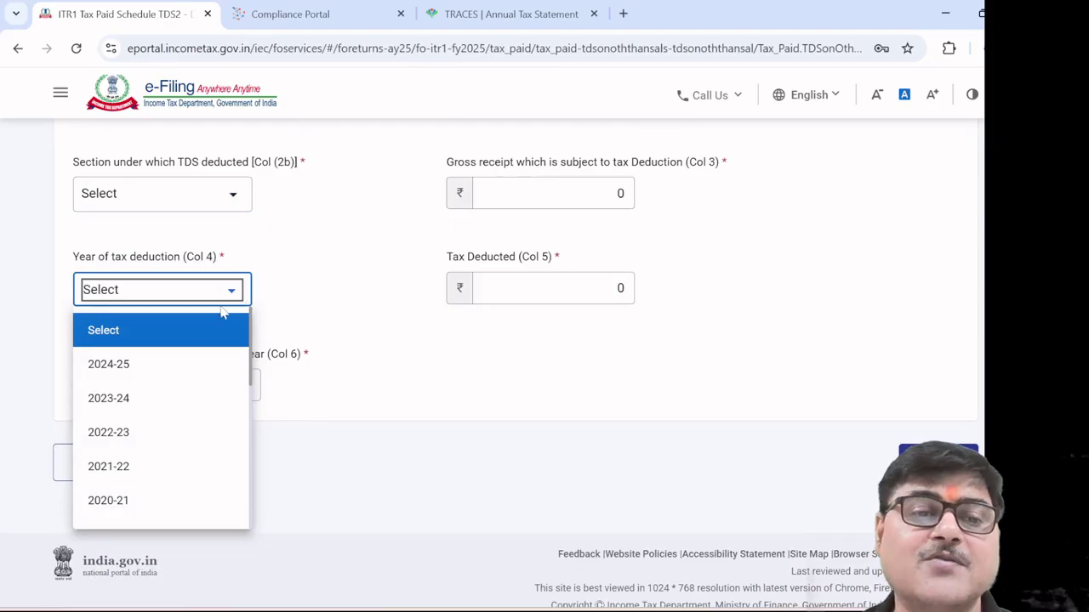
{"action": "left_click", "coordinate": [179, 367]}
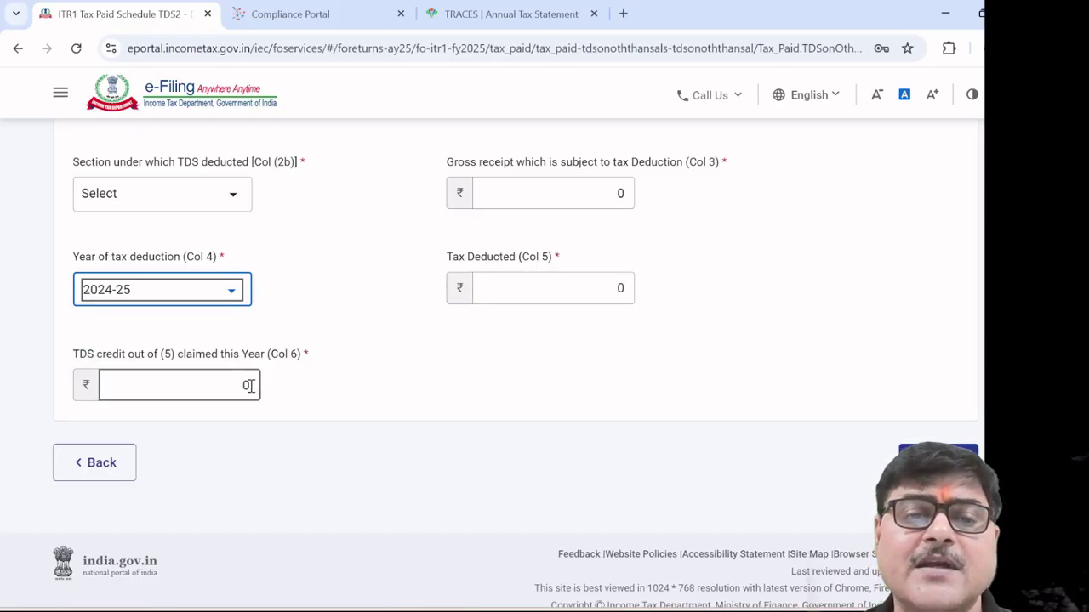
{"action": "left_click", "coordinate": [110, 461]}
{"action": "scroll", "coordinate": [366, 454], "scroll_direction": "down", "scroll_amount": 3}
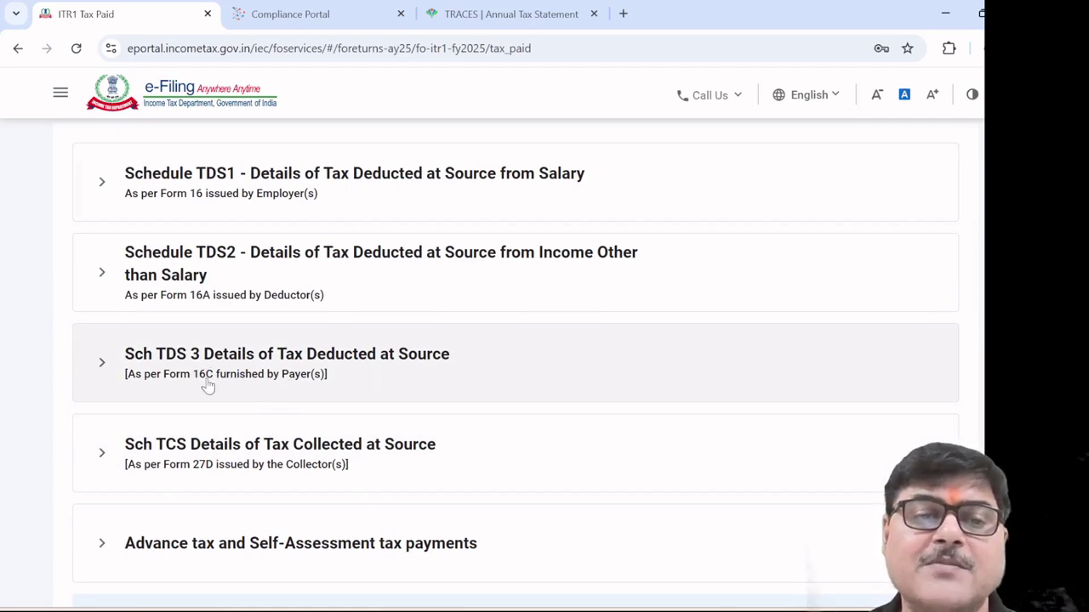
Inspect the advance tax entry form without adding anything, then confirm Tax Paid at ₹20,867
{"action": "scroll", "coordinate": [209, 384], "scroll_direction": "down", "scroll_amount": 1}
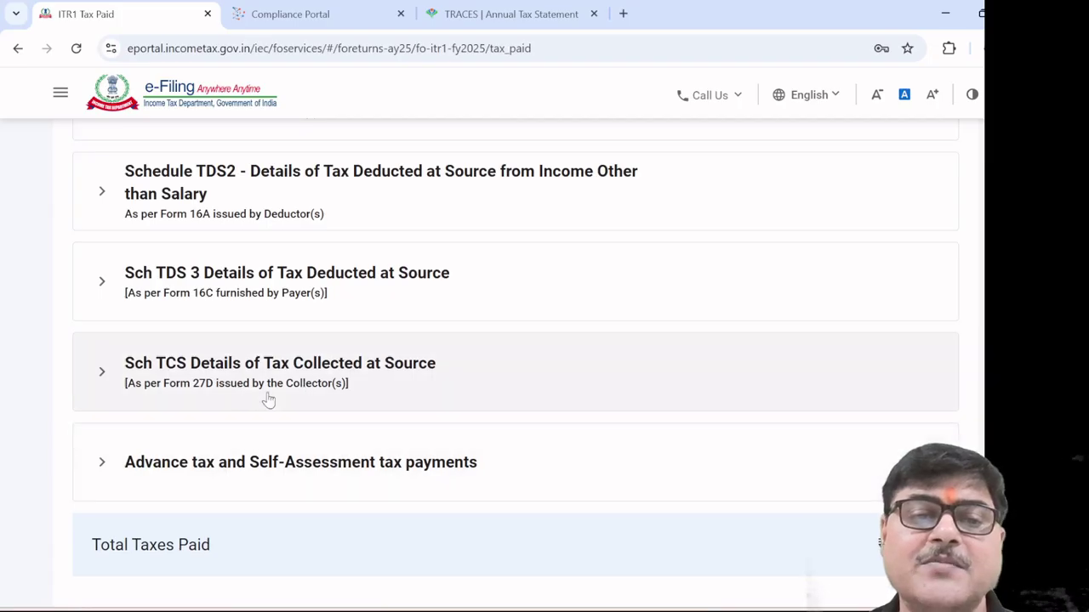
{"action": "left_click", "coordinate": [364, 466]}
{"action": "scroll", "coordinate": [481, 470], "scroll_direction": "down", "scroll_amount": 3}
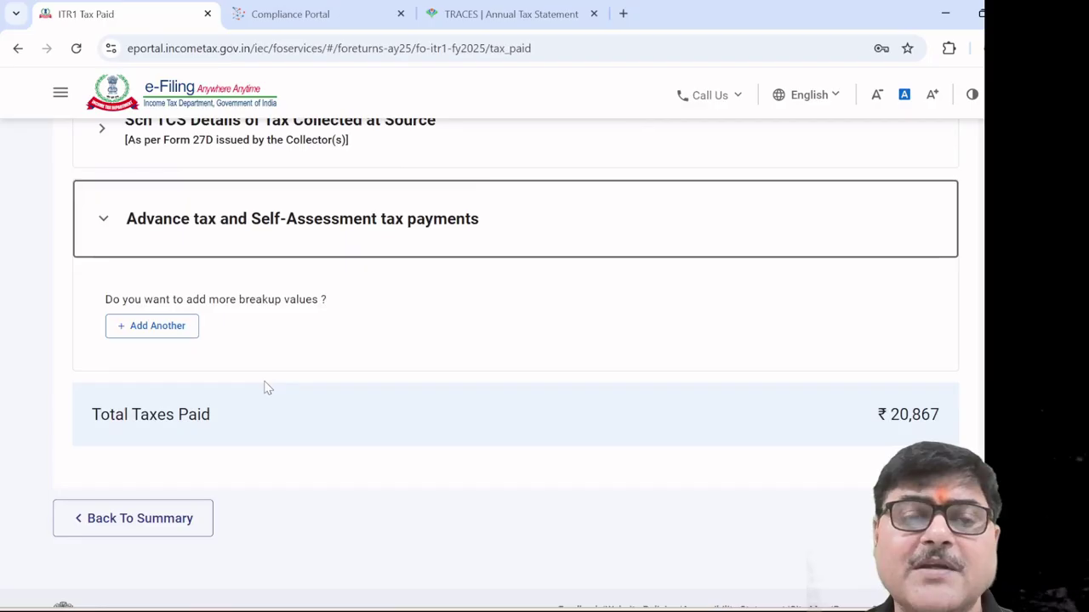
{"action": "left_click", "coordinate": [150, 328]}
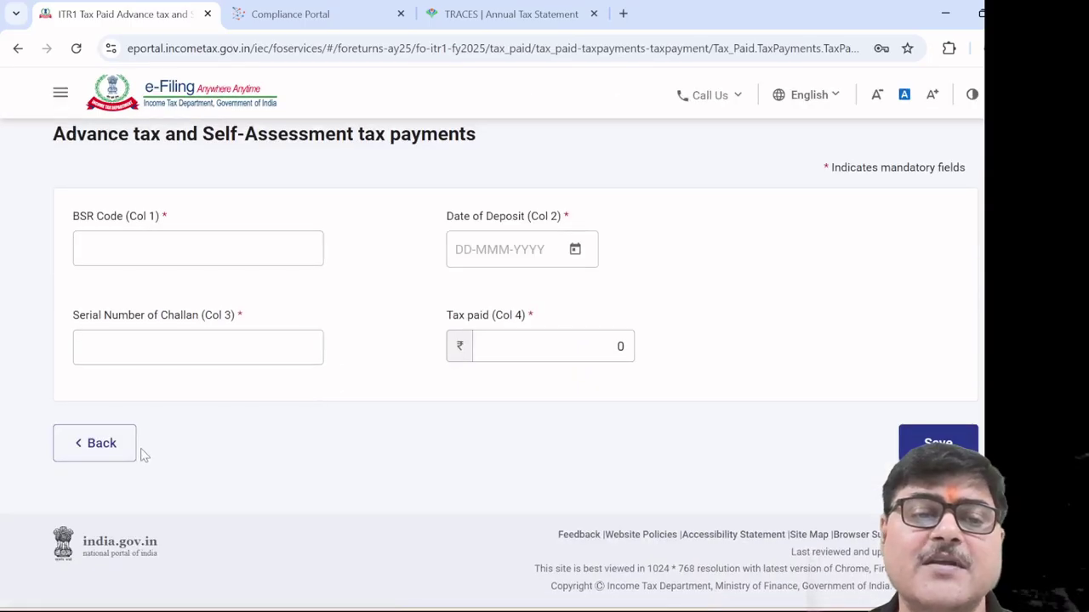
{"action": "left_click", "coordinate": [102, 443]}
{"action": "scroll", "coordinate": [500, 443], "scroll_direction": "down", "scroll_amount": 5}
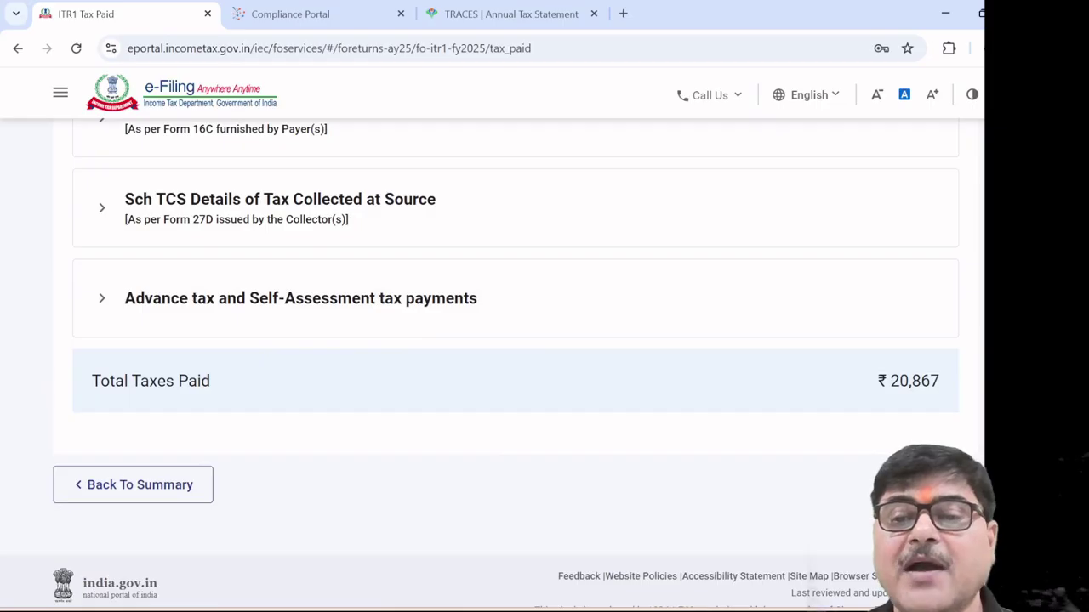
{"action": "left_click", "coordinate": [133, 484]}
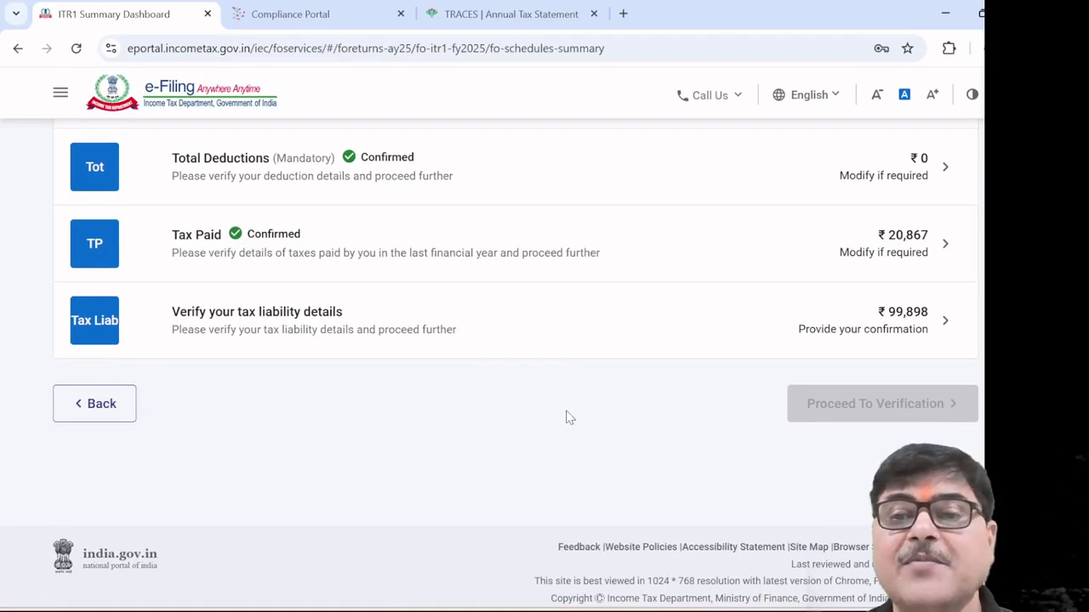
{"action": "scroll", "coordinate": [569, 417], "scroll_direction": "up", "scroll_amount": 1}
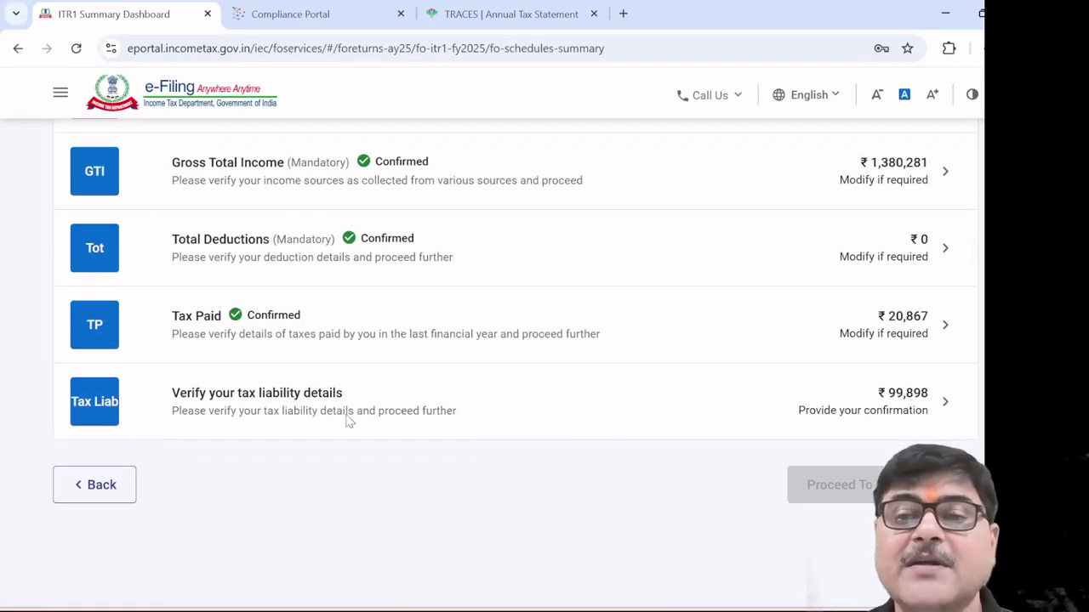
{"action": "left_click", "coordinate": [322, 407]}
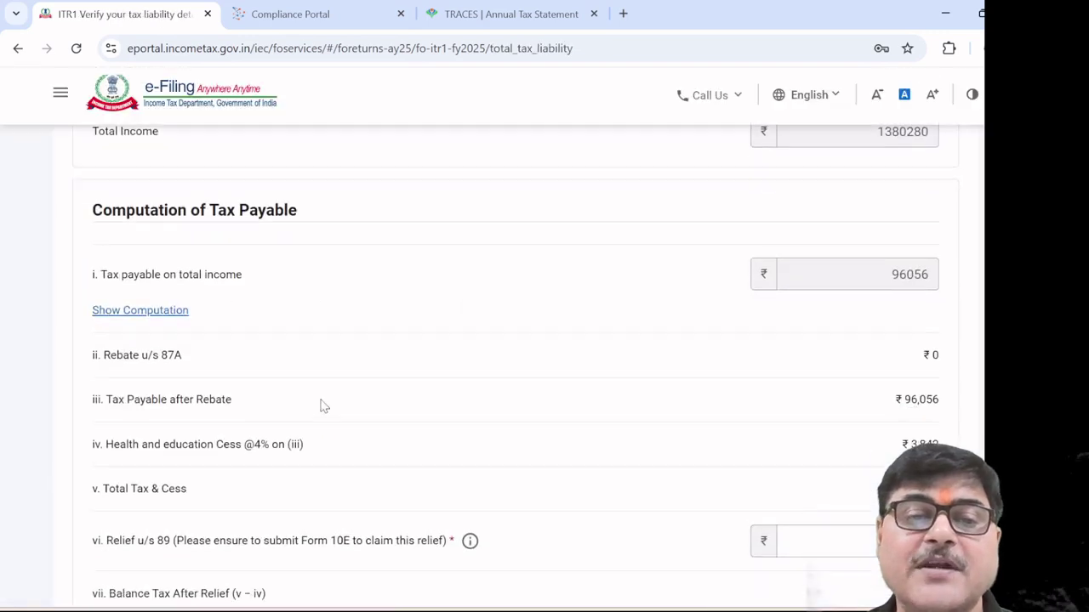
{"action": "scroll", "coordinate": [468, 415], "scroll_direction": "down", "scroll_amount": 1}
{"action": "scroll", "coordinate": [469, 415], "scroll_direction": "down", "scroll_amount": 4}
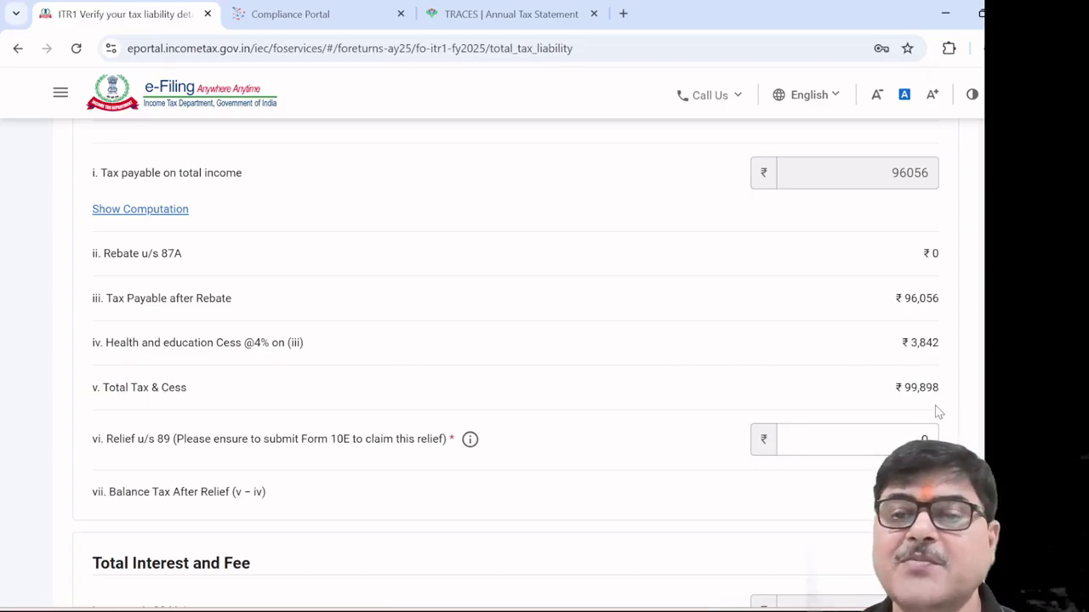
{"action": "scroll", "coordinate": [832, 401], "scroll_direction": "down", "scroll_amount": 2}
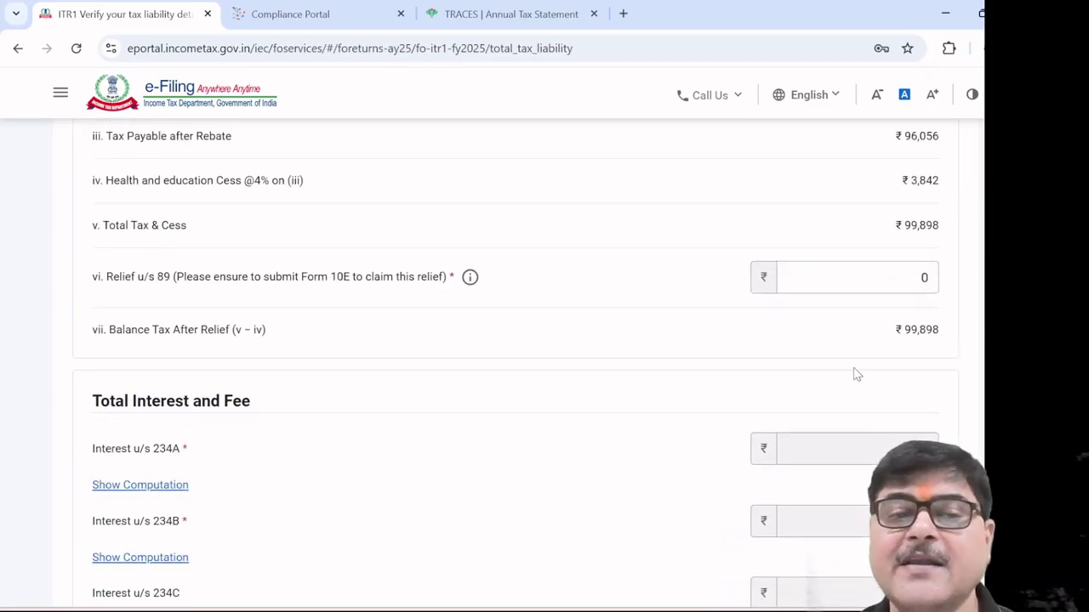
{"action": "scroll", "coordinate": [854, 375], "scroll_direction": "down", "scroll_amount": 1}
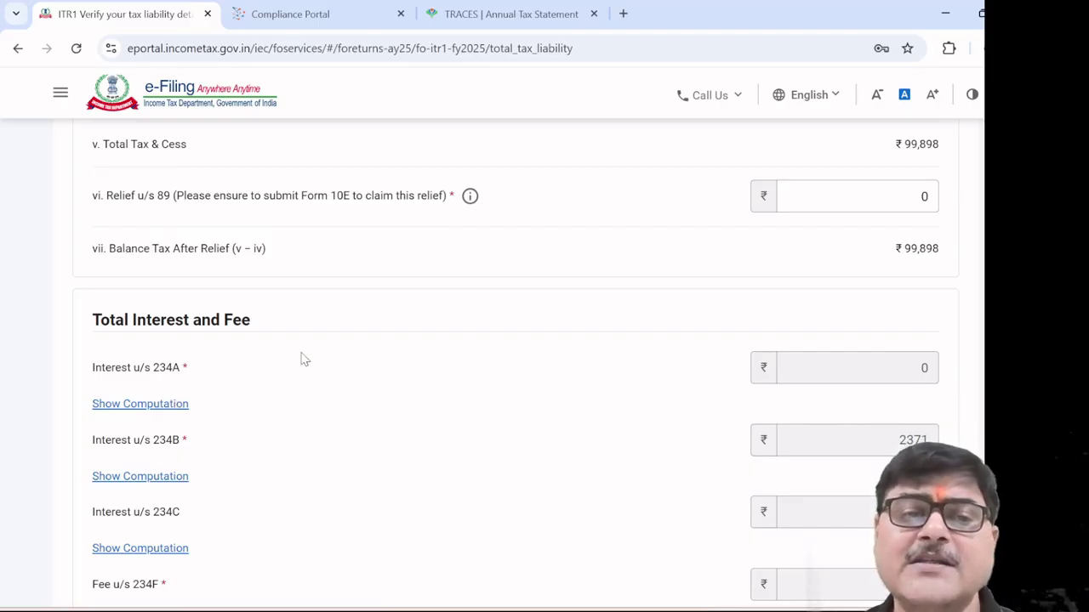
{"action": "scroll", "coordinate": [477, 390], "scroll_direction": "down", "scroll_amount": 2}
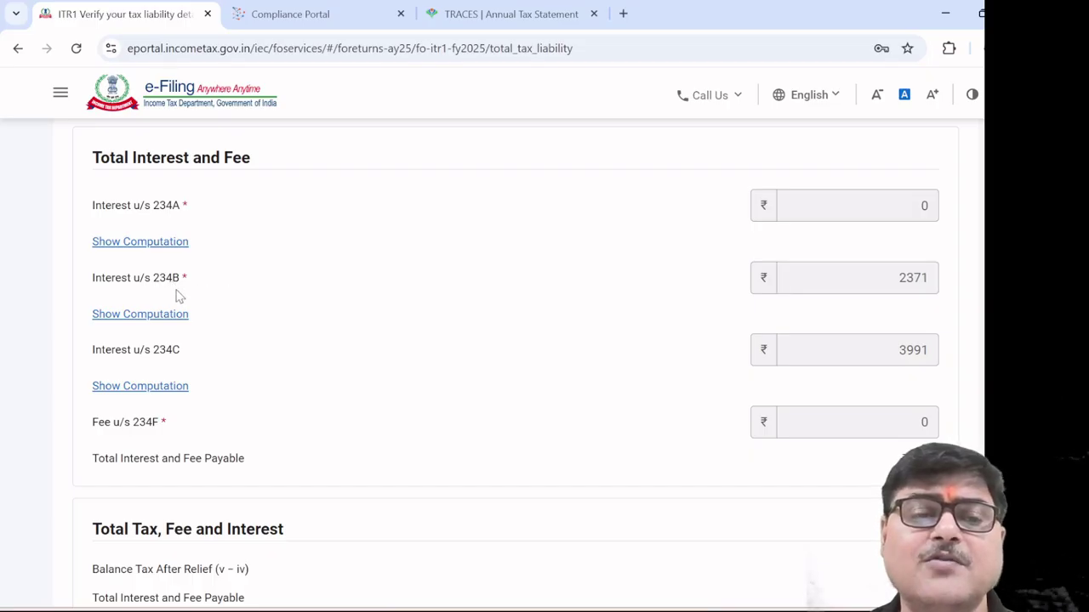
{"action": "left_click", "coordinate": [908, 282]}
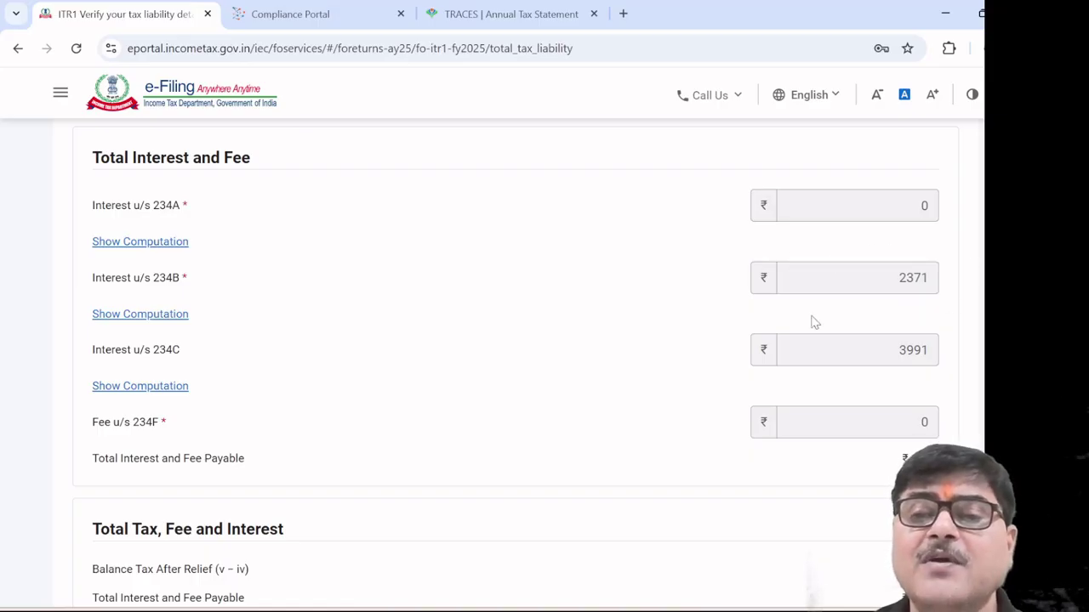
Show the 234B computation and read its columns: ₹79,031 balance, 3 months, ₹790 monthly
{"action": "left_click", "coordinate": [176, 315]}
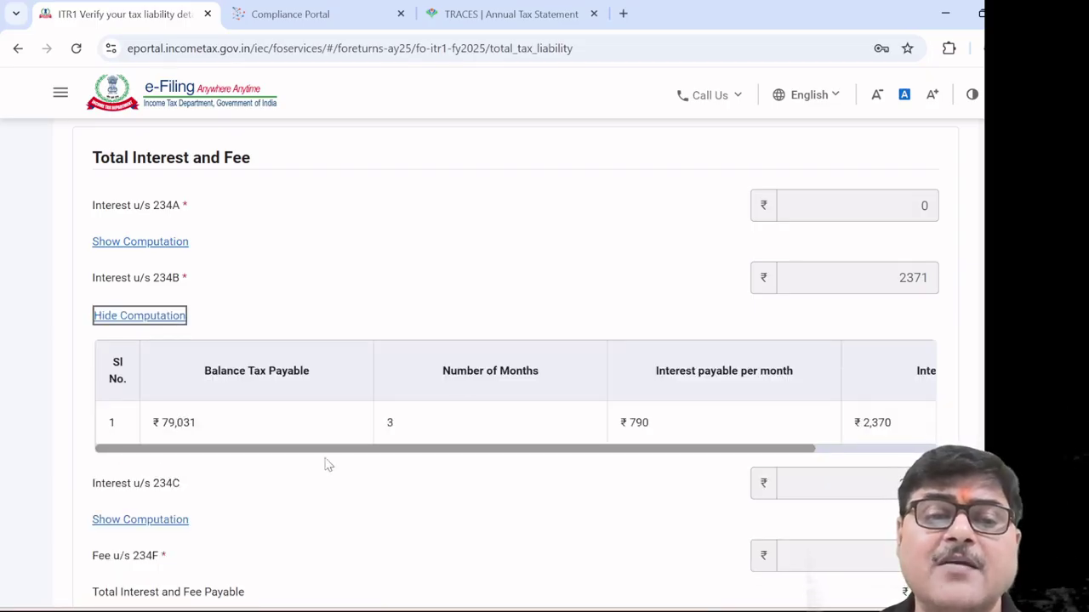
{"action": "scroll", "coordinate": [460, 379], "scroll_direction": "up", "scroll_amount": 4}
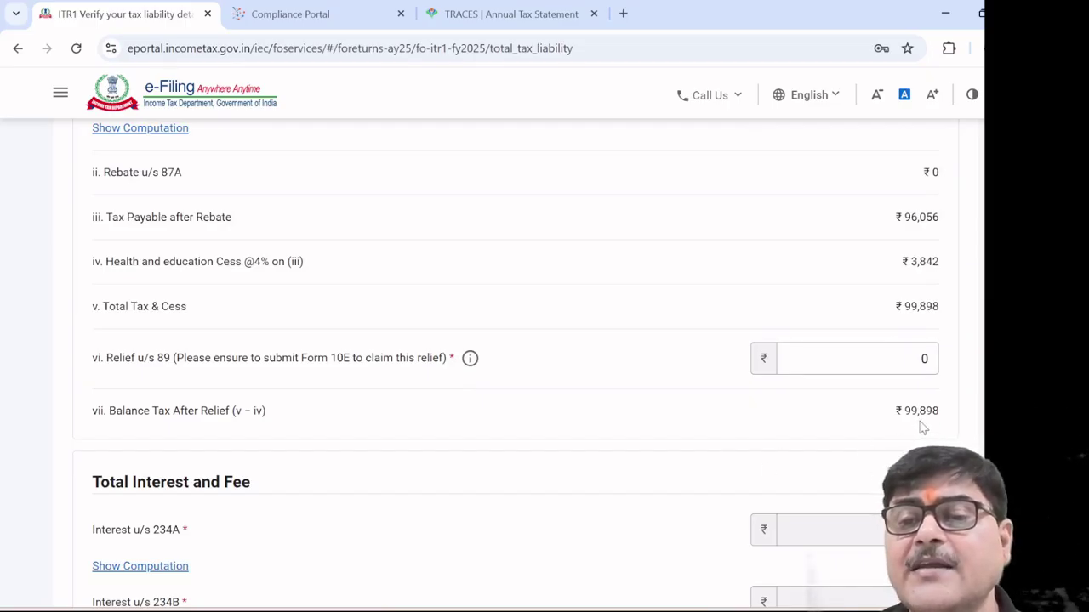
{"action": "scroll", "coordinate": [693, 448], "scroll_direction": "down", "scroll_amount": 3}
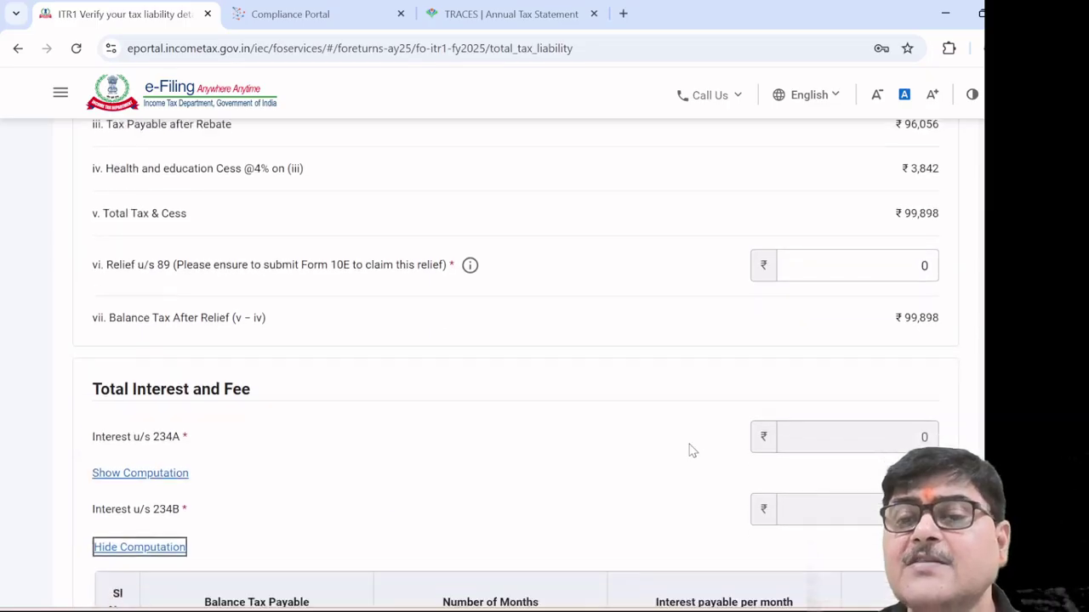
{"action": "scroll", "coordinate": [692, 451], "scroll_direction": "down", "scroll_amount": 1}
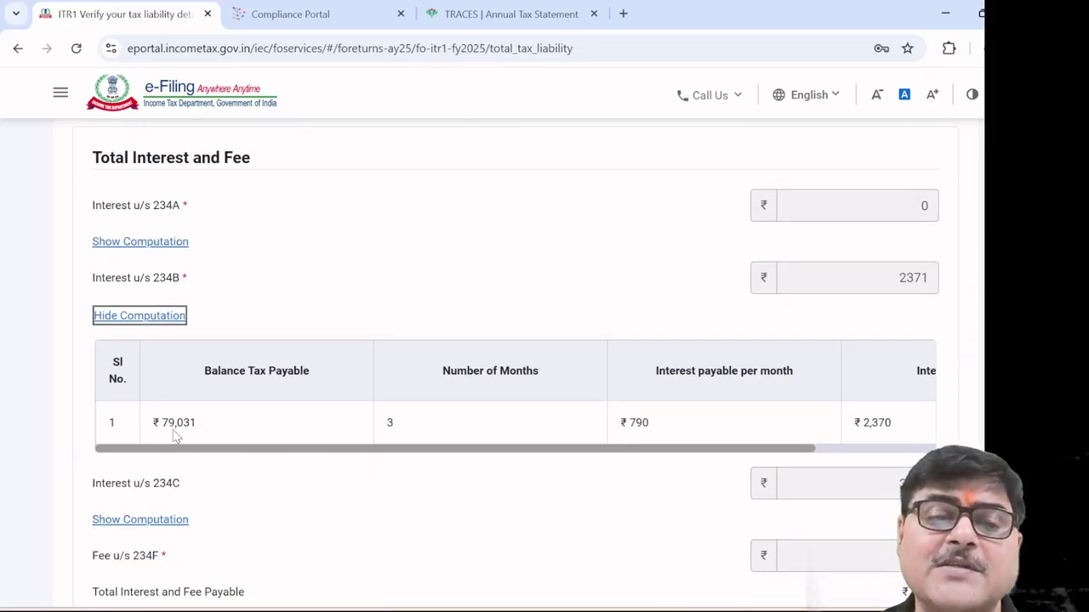
{"action": "left_click_drag", "start_coordinate": [228, 449], "coordinate": [370, 460]}
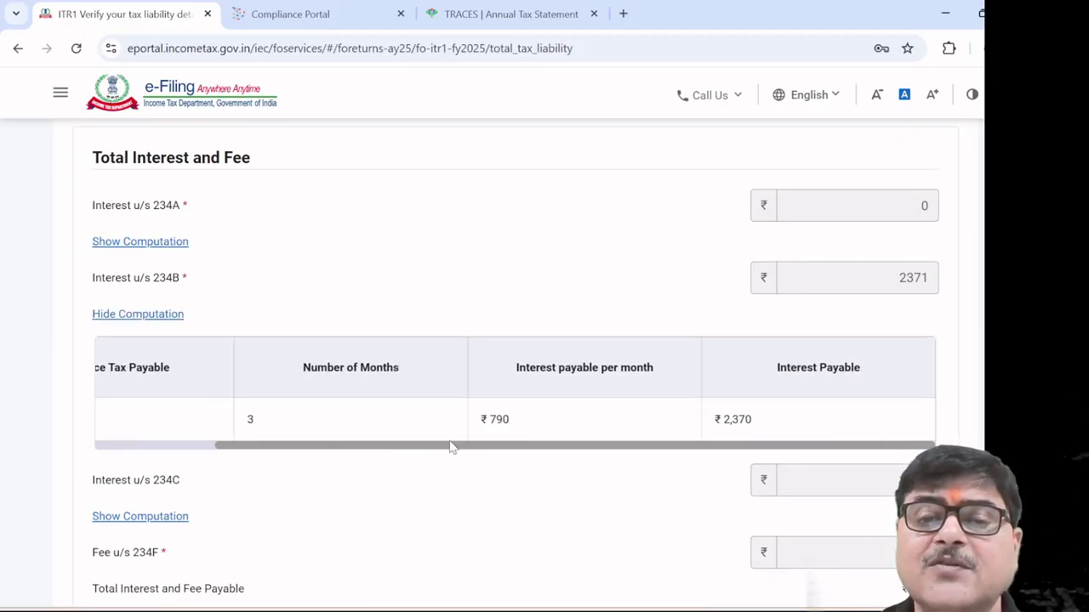
{"action": "left_click_drag", "start_coordinate": [328, 451], "coordinate": [198, 449]}
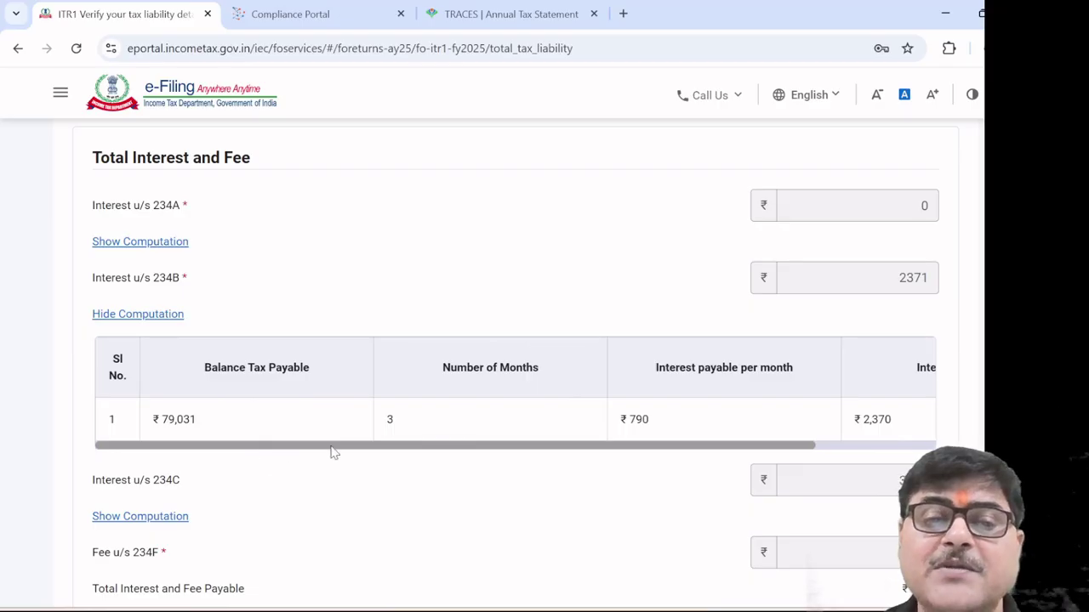
{"action": "left_click_drag", "start_coordinate": [332, 453], "coordinate": [434, 459]}
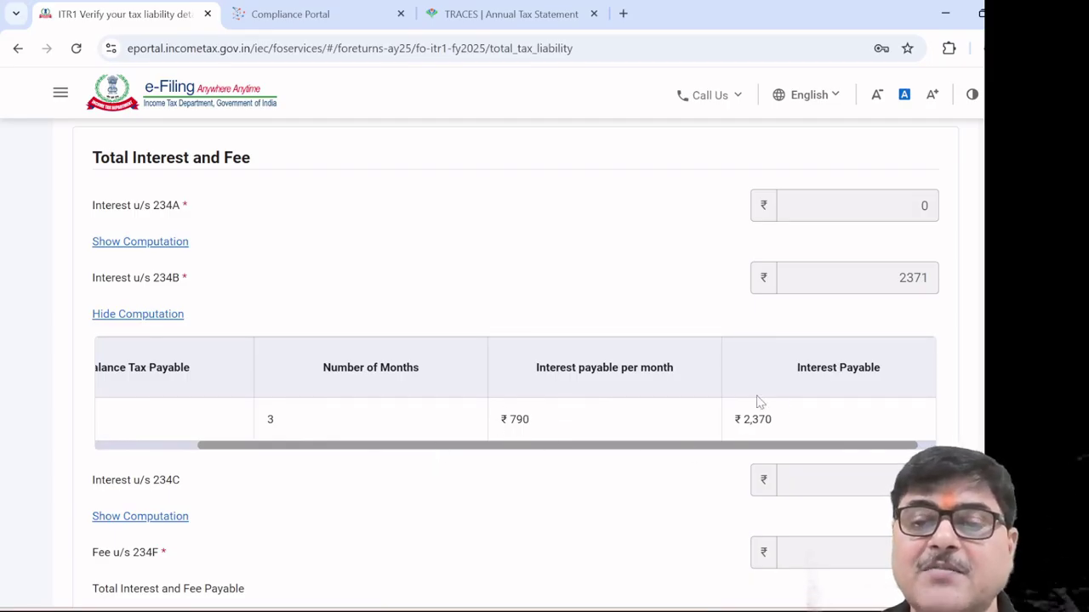
{"action": "left_click_drag", "start_coordinate": [436, 450], "coordinate": [285, 429]}
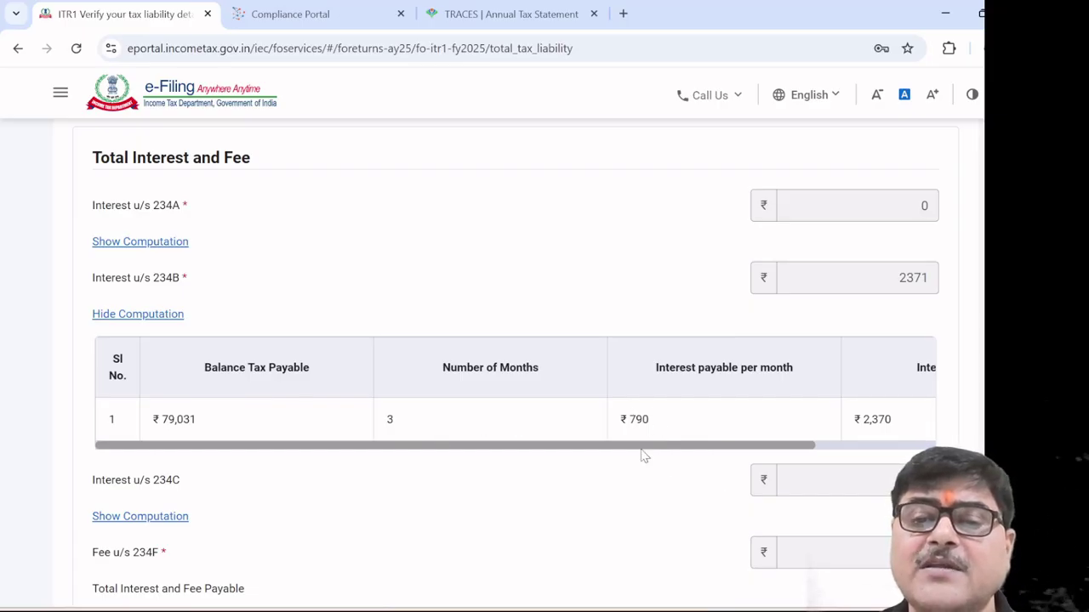
{"action": "left_click_drag", "start_coordinate": [677, 448], "coordinate": [809, 442]}
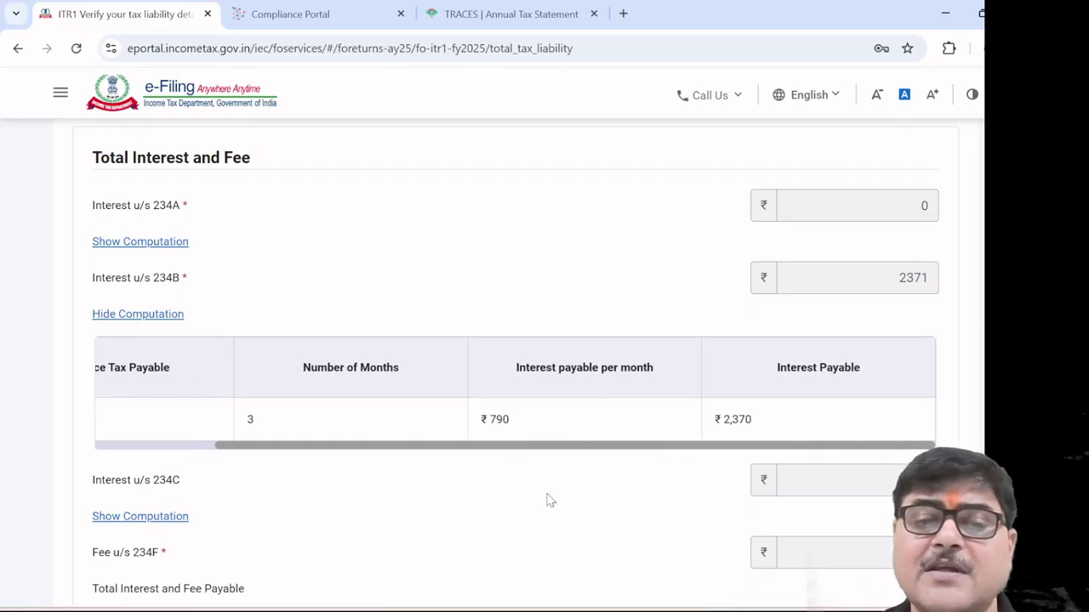
{"action": "scroll", "coordinate": [472, 513], "scroll_direction": "down", "scroll_amount": 1}
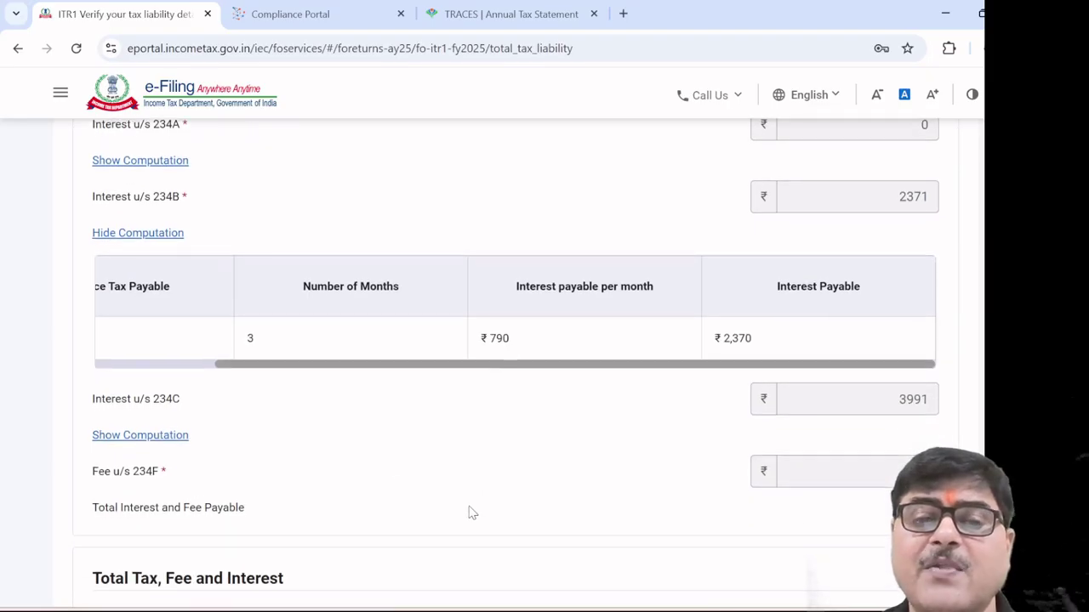
Show the 234C quarterly breakup, read across its columns, and continue the session at the timeout warning
{"action": "left_click", "coordinate": [170, 436]}
{"action": "scroll", "coordinate": [354, 468], "scroll_direction": "down", "scroll_amount": 3}
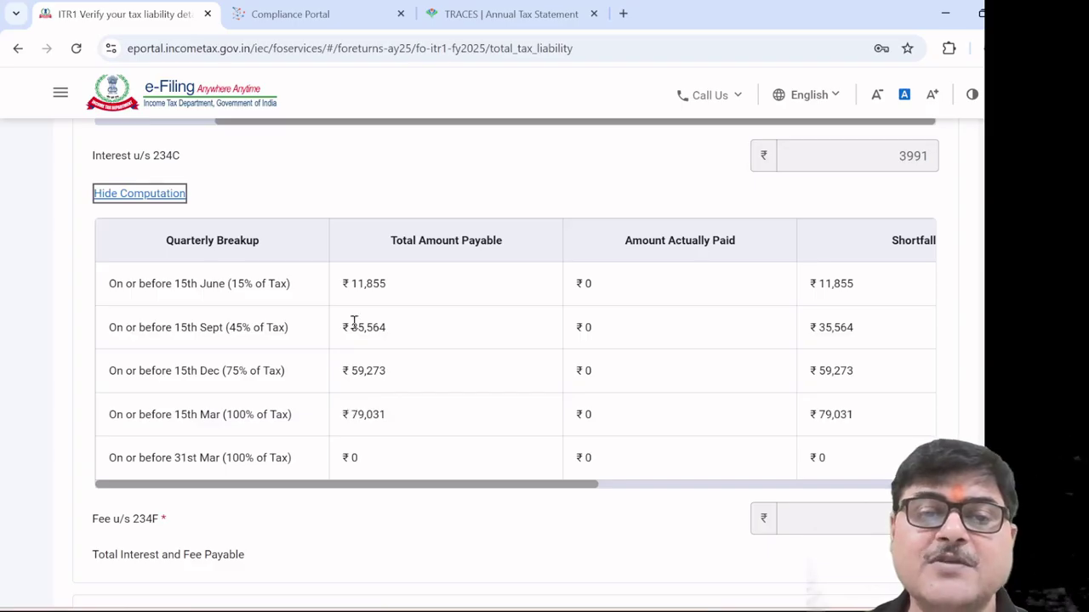
{"action": "left_click", "coordinate": [462, 491]}
{"action": "left_click_drag", "start_coordinate": [554, 482], "coordinate": [825, 478]}
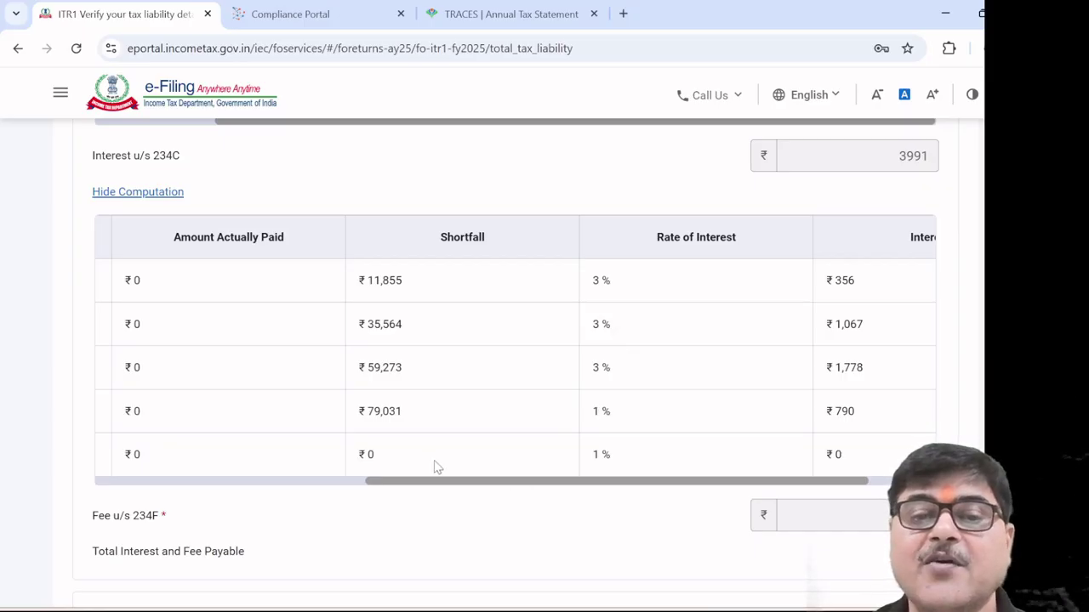
{"action": "left_click_drag", "start_coordinate": [420, 485], "coordinate": [162, 462]}
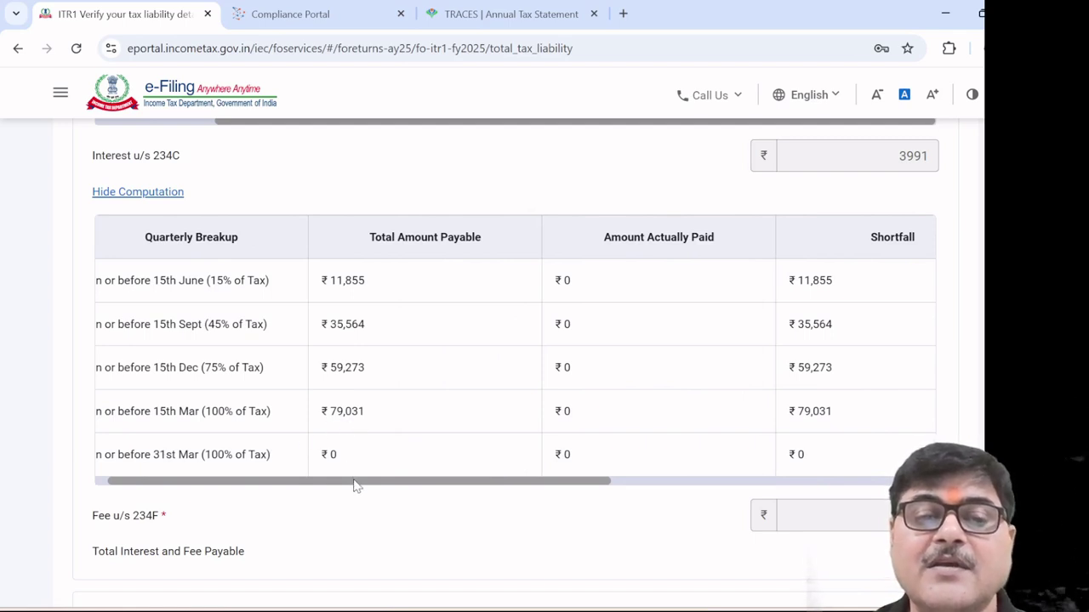
{"action": "left_click_drag", "start_coordinate": [357, 487], "coordinate": [700, 505]}
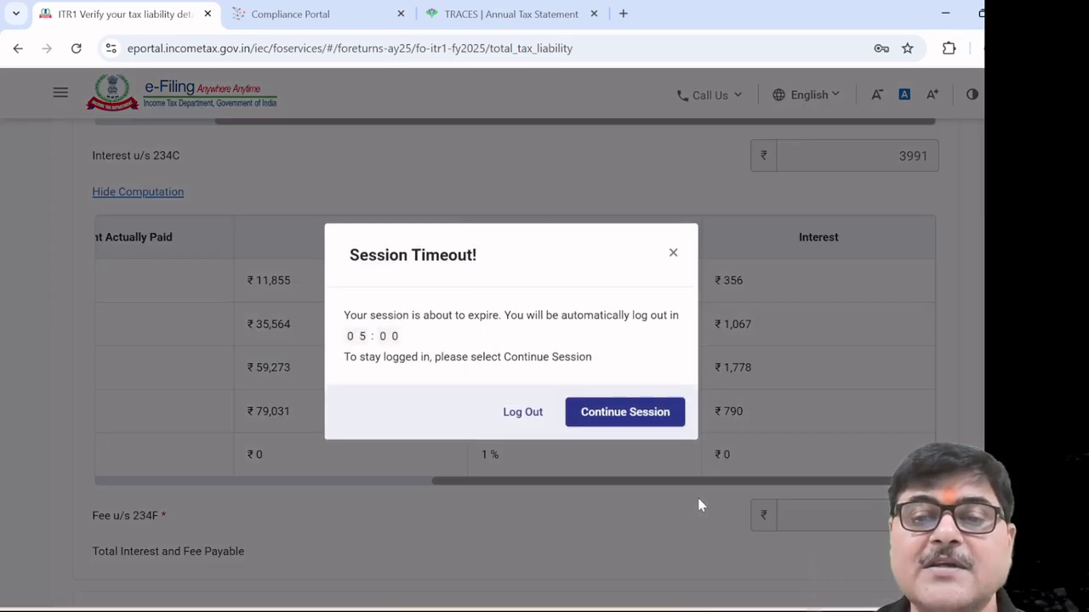
{"action": "left_click", "coordinate": [634, 421]}
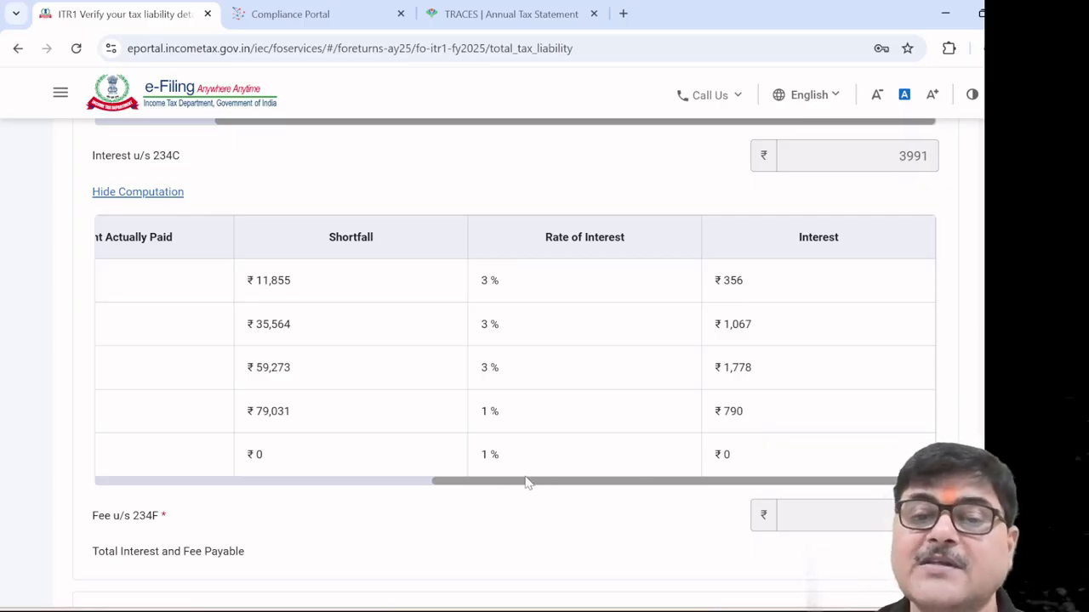
{"action": "left_click_drag", "start_coordinate": [459, 485], "coordinate": [97, 464]}
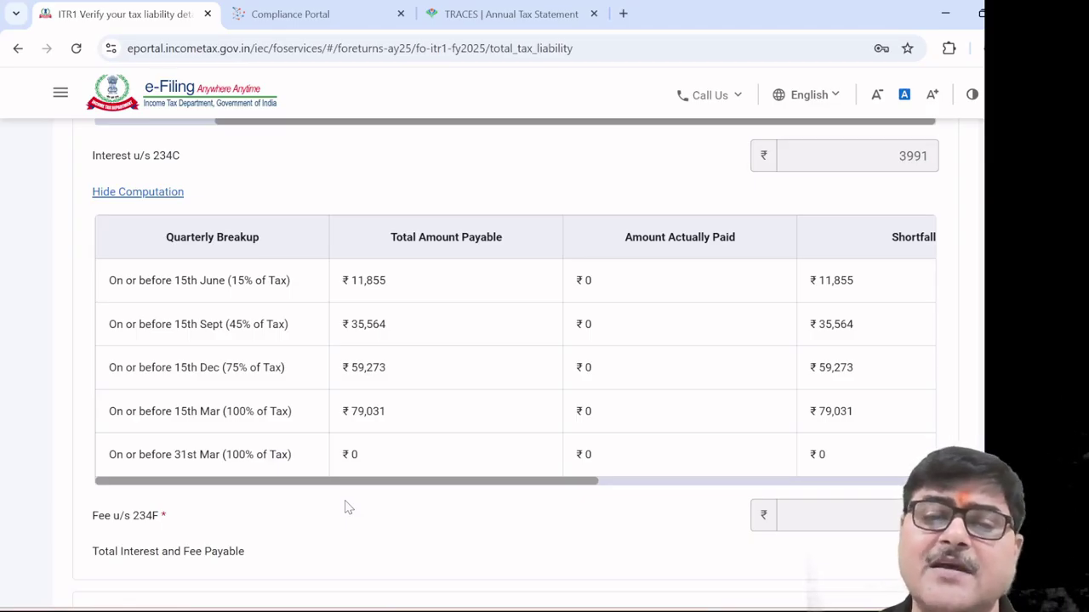
{"action": "scroll", "coordinate": [346, 508], "scroll_direction": "down", "scroll_amount": 3}
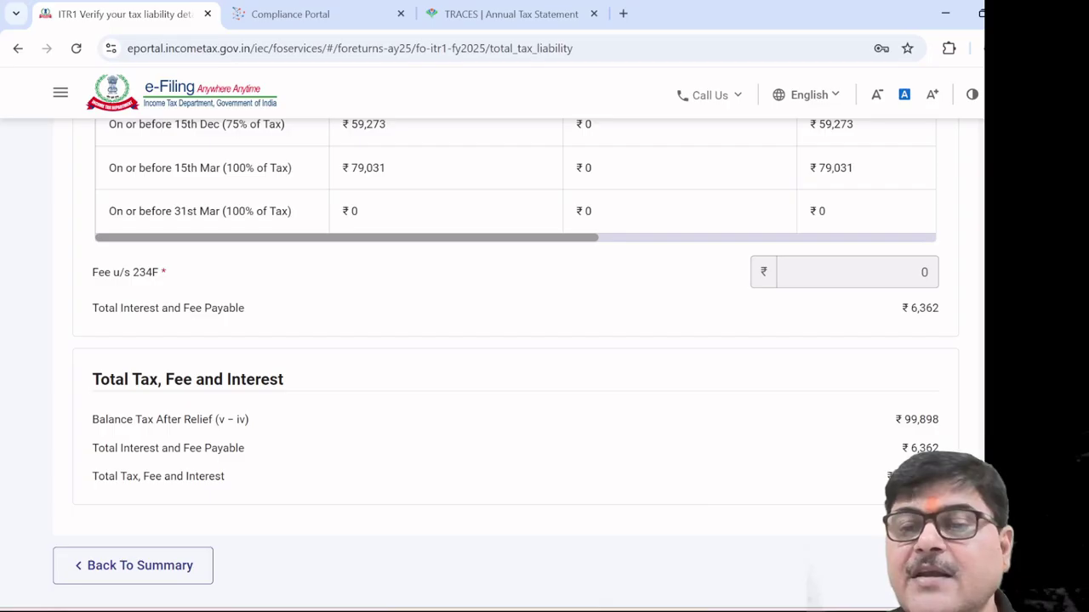
Go back to the ITR-1 summary from the tax liability page
{"action": "left_click", "coordinate": [132, 565]}
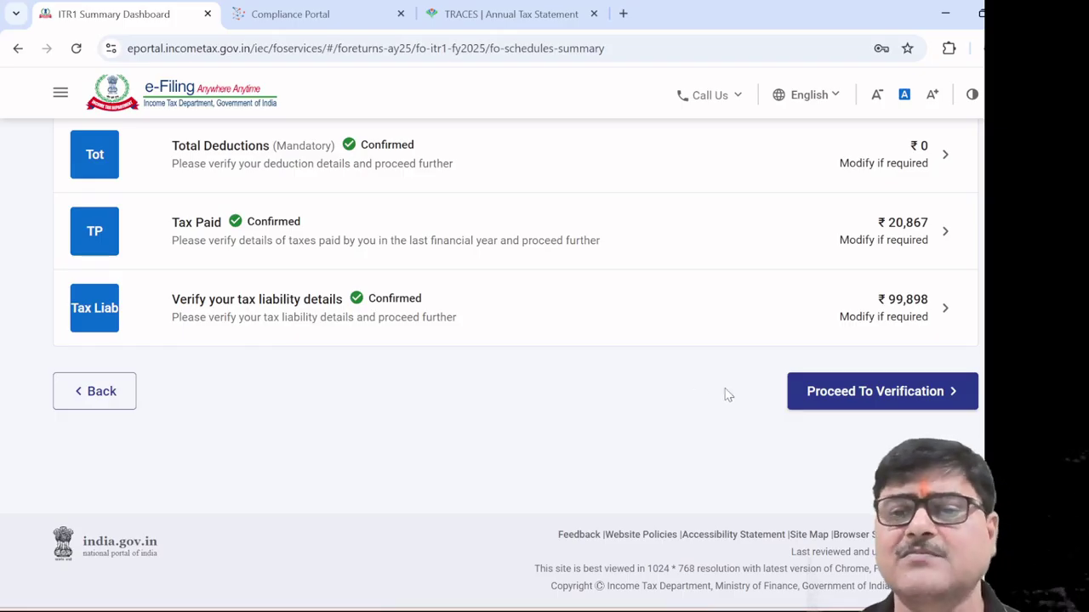
Proceed to the tax summary and review liability ₹1,06,260, tax paid ₹20,867, ₹85,390 payable
{"action": "left_click", "coordinate": [845, 398]}
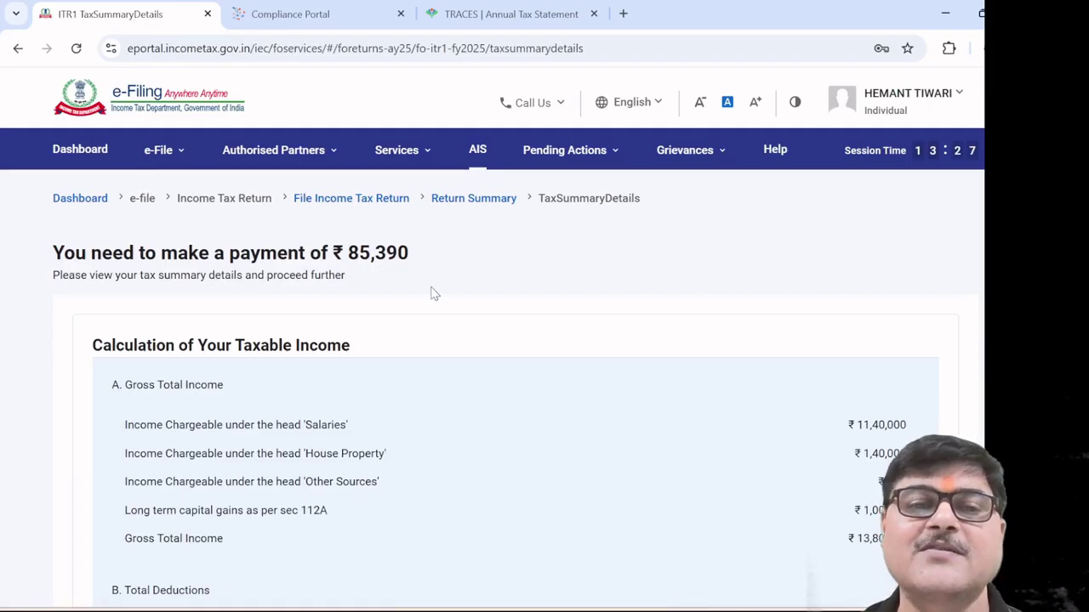
{"action": "scroll", "coordinate": [432, 295], "scroll_direction": "down", "scroll_amount": 2}
{"action": "scroll", "coordinate": [432, 294], "scroll_direction": "down", "scroll_amount": 20}
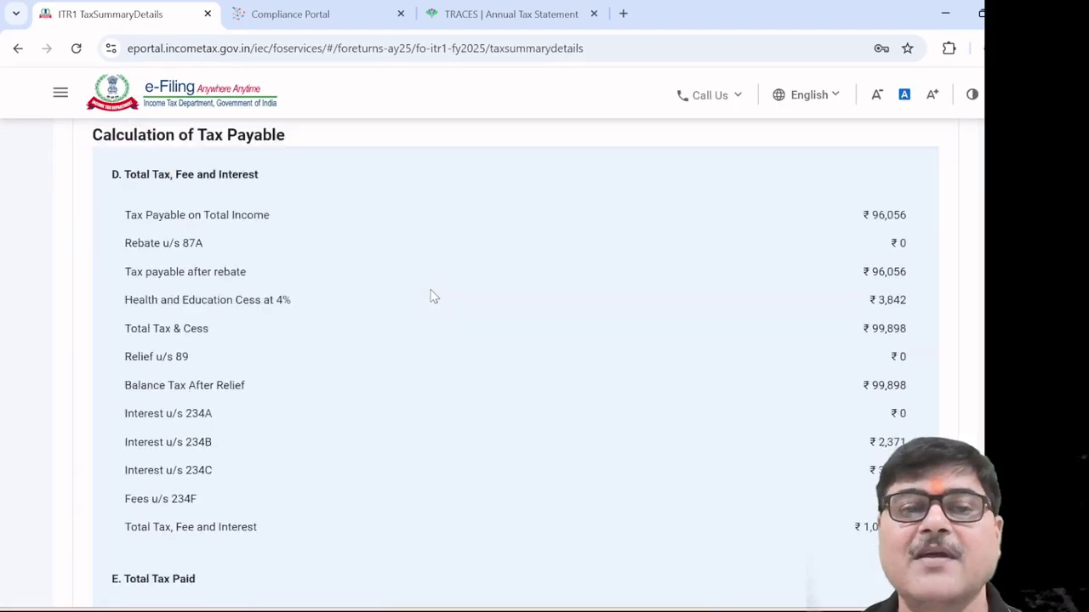
{"action": "scroll", "coordinate": [432, 294], "scroll_direction": "down", "scroll_amount": 1}
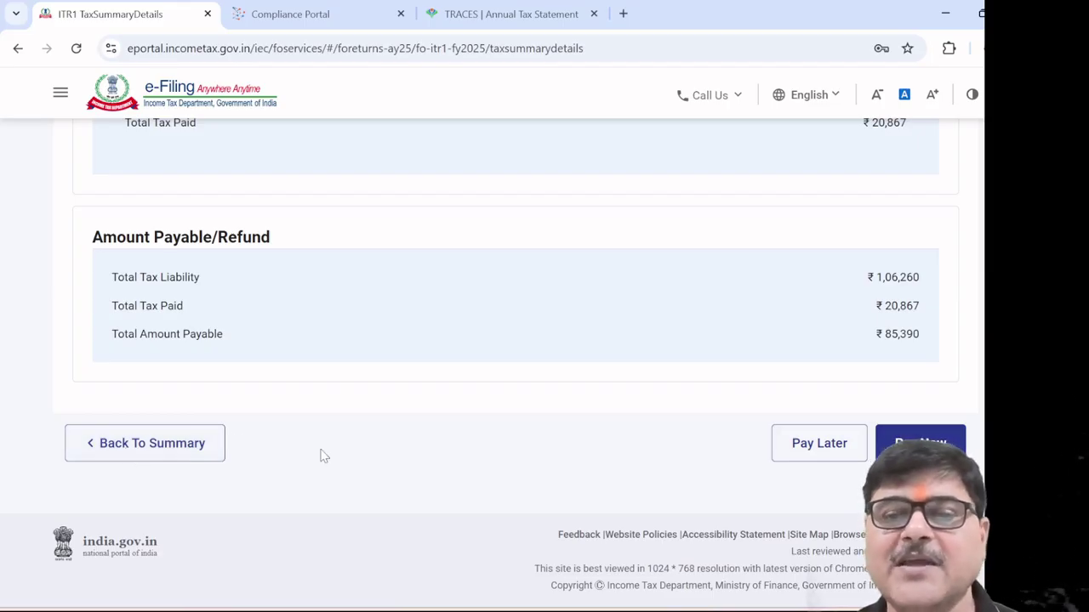
{"action": "scroll", "coordinate": [504, 440], "scroll_direction": "up", "scroll_amount": 3}
{"action": "scroll", "coordinate": [503, 440], "scroll_direction": "down", "scroll_amount": 3}
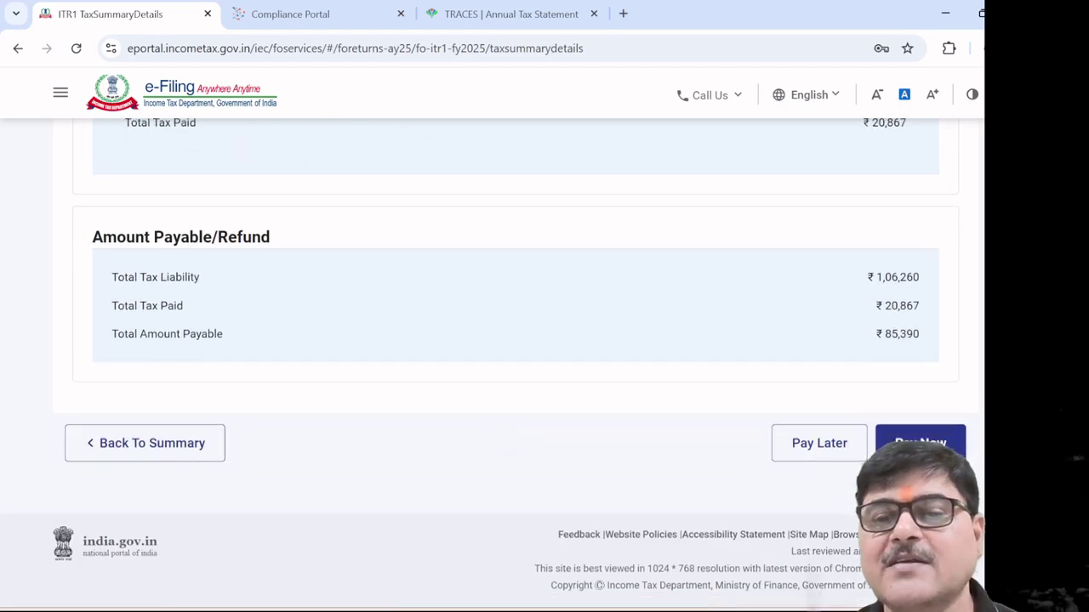